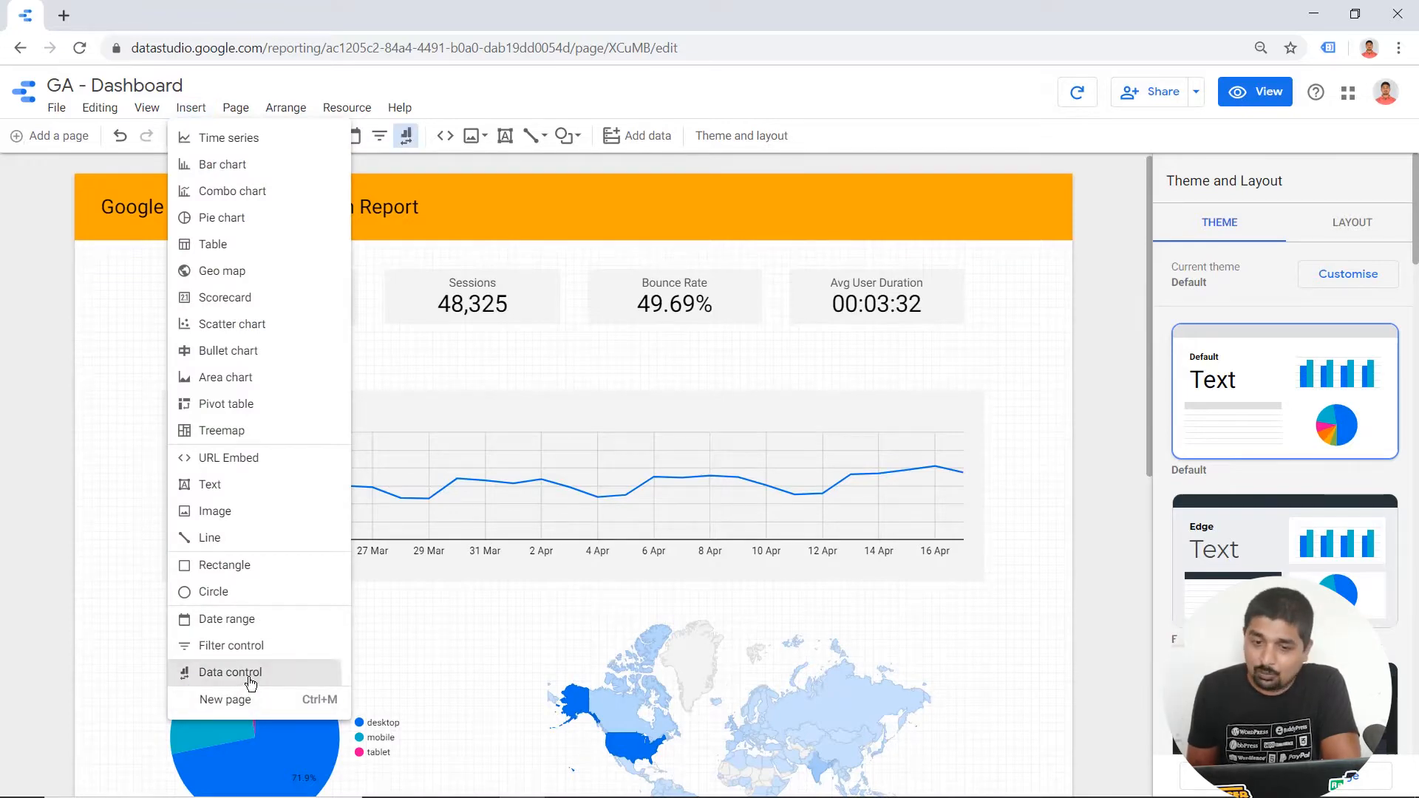
# Step: Insert a Google Analytics data control into the orange header beside the report title
pyautogui.click(250, 678)
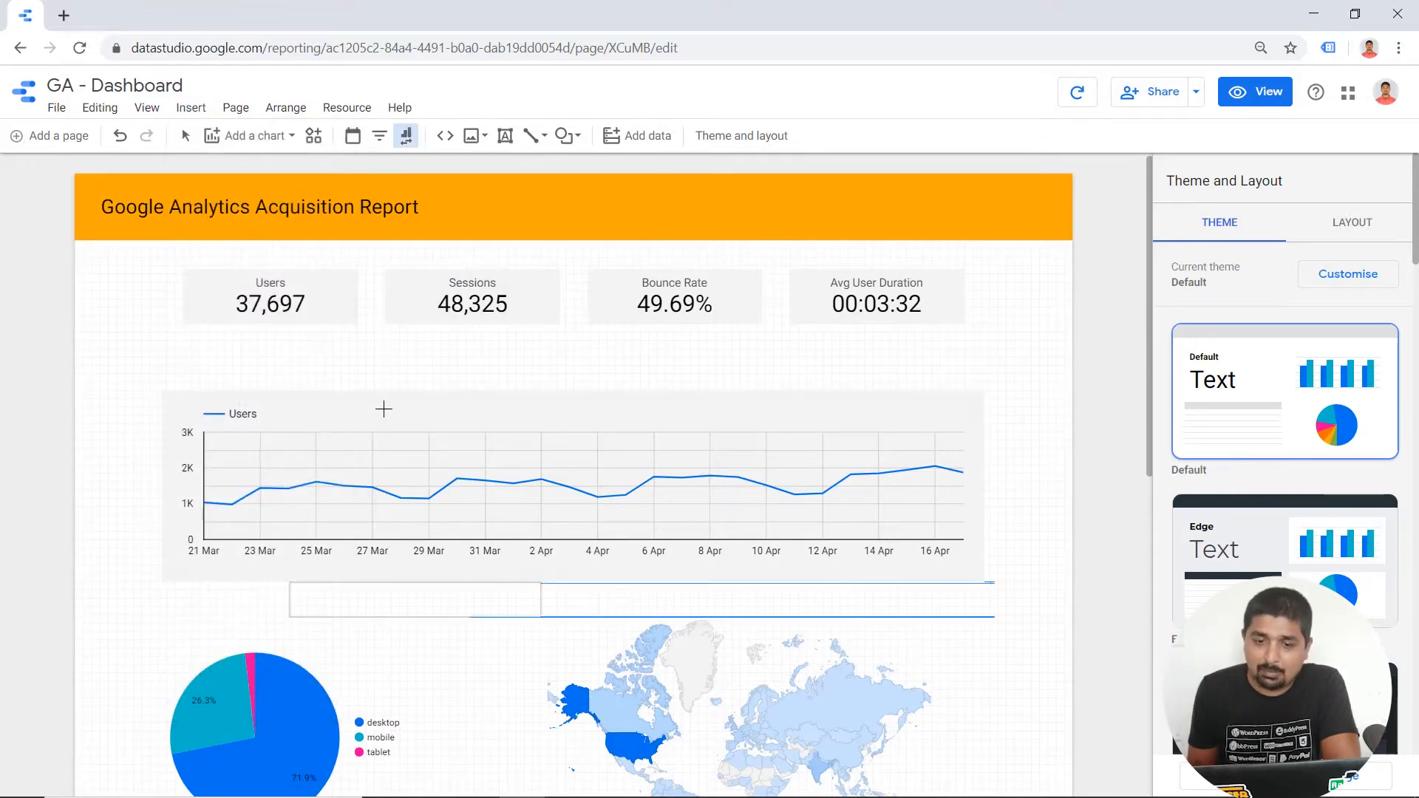
pyautogui.click(477, 191)
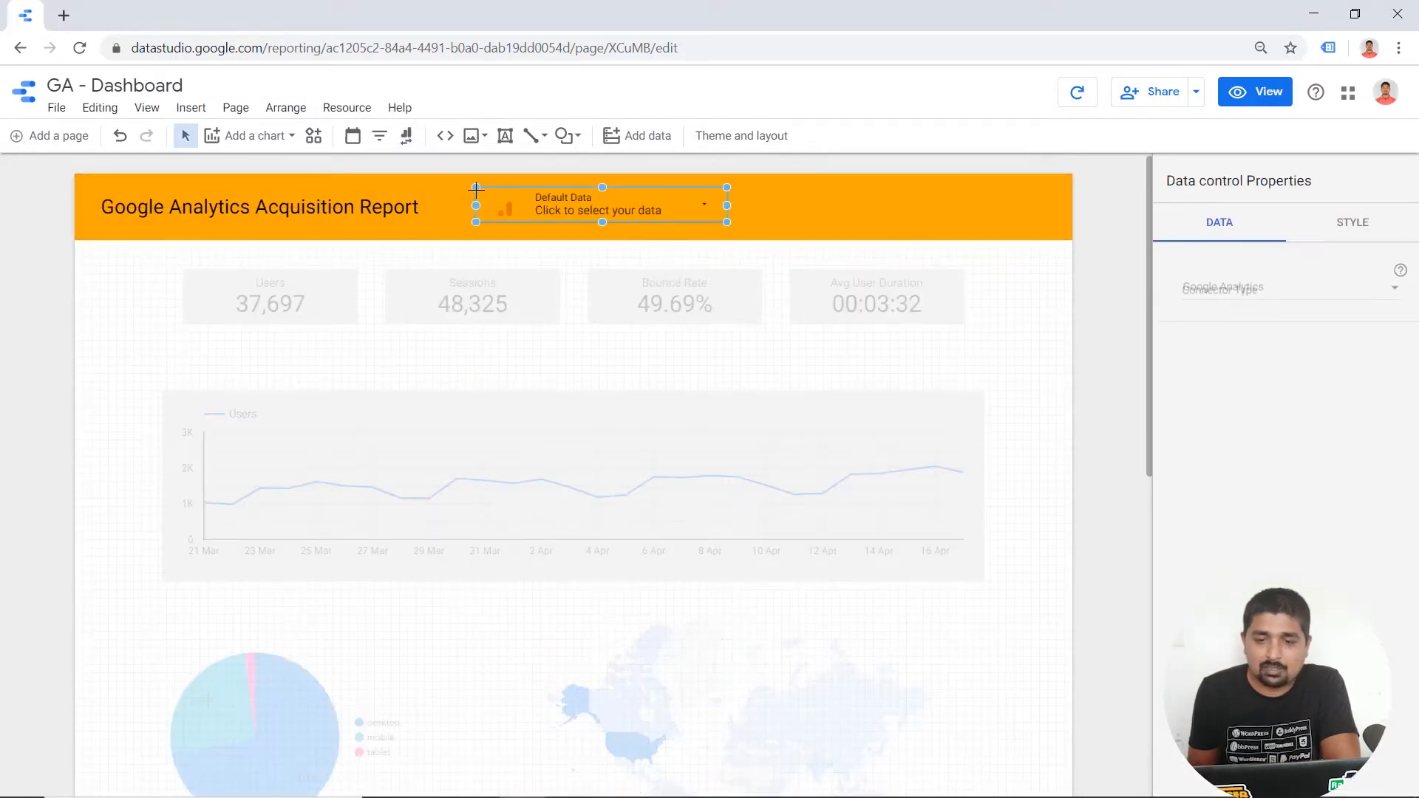
pyautogui.click(975, 334)
pyautogui.click(686, 209)
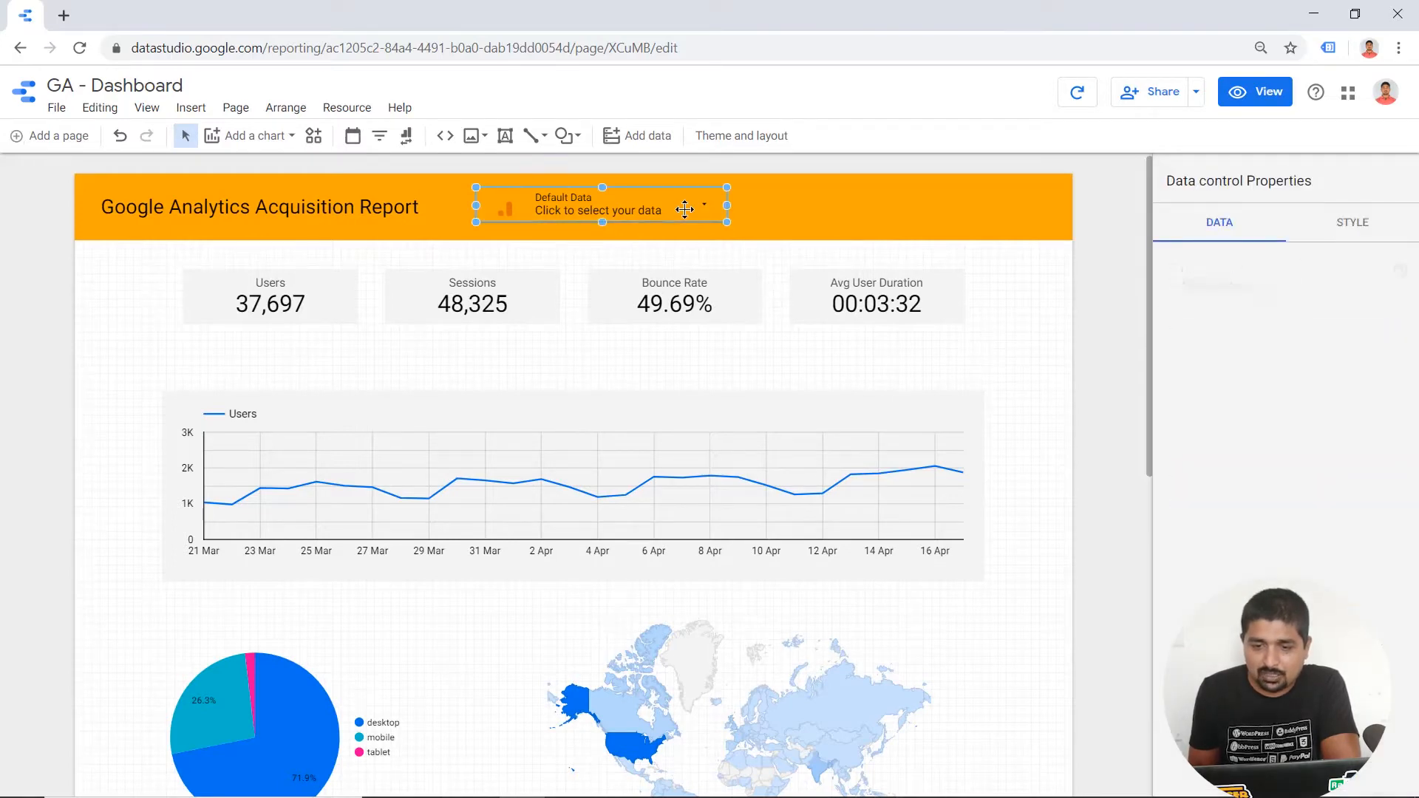
pyautogui.click(1005, 344)
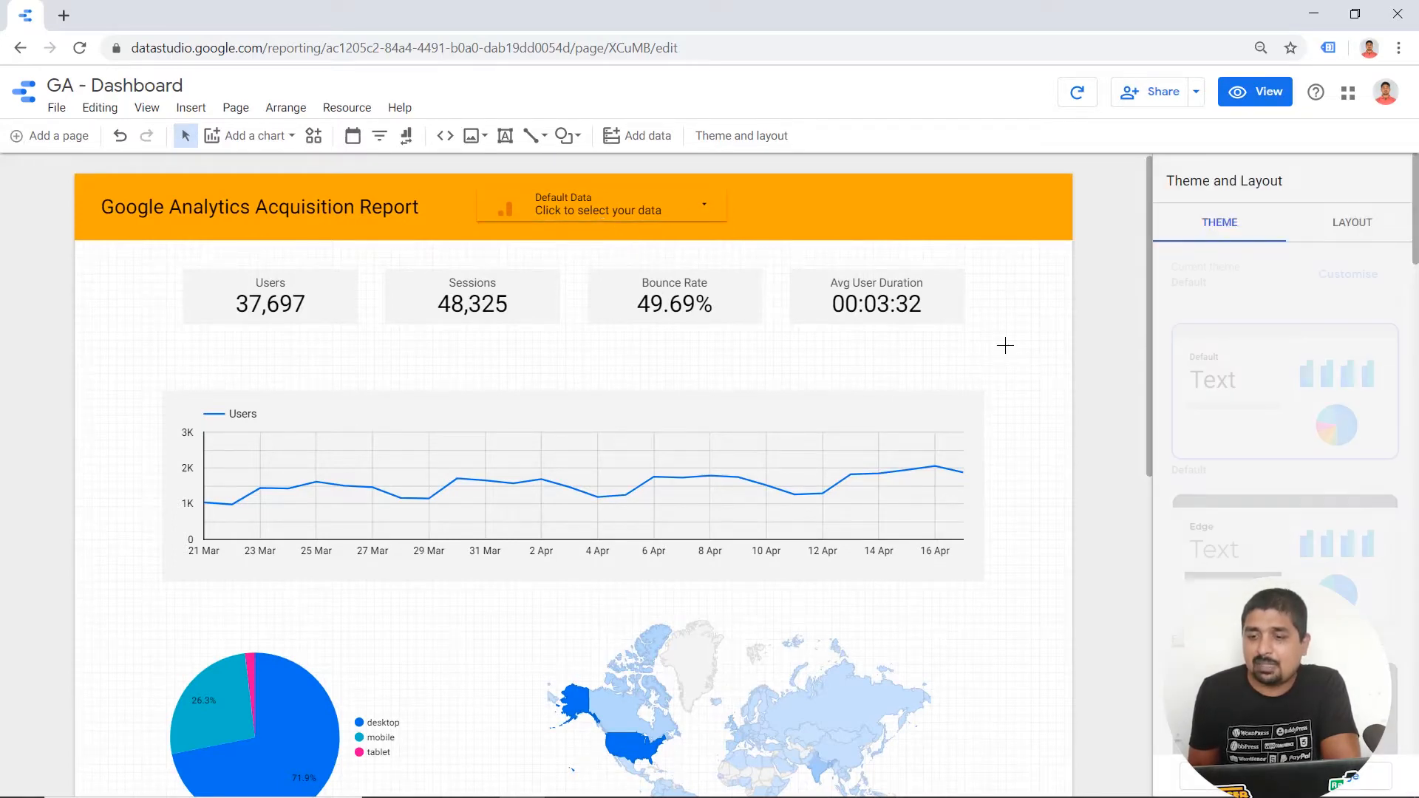
# Step: Switch the report to view mode and check which Google account is signed in
pyautogui.click(1248, 100)
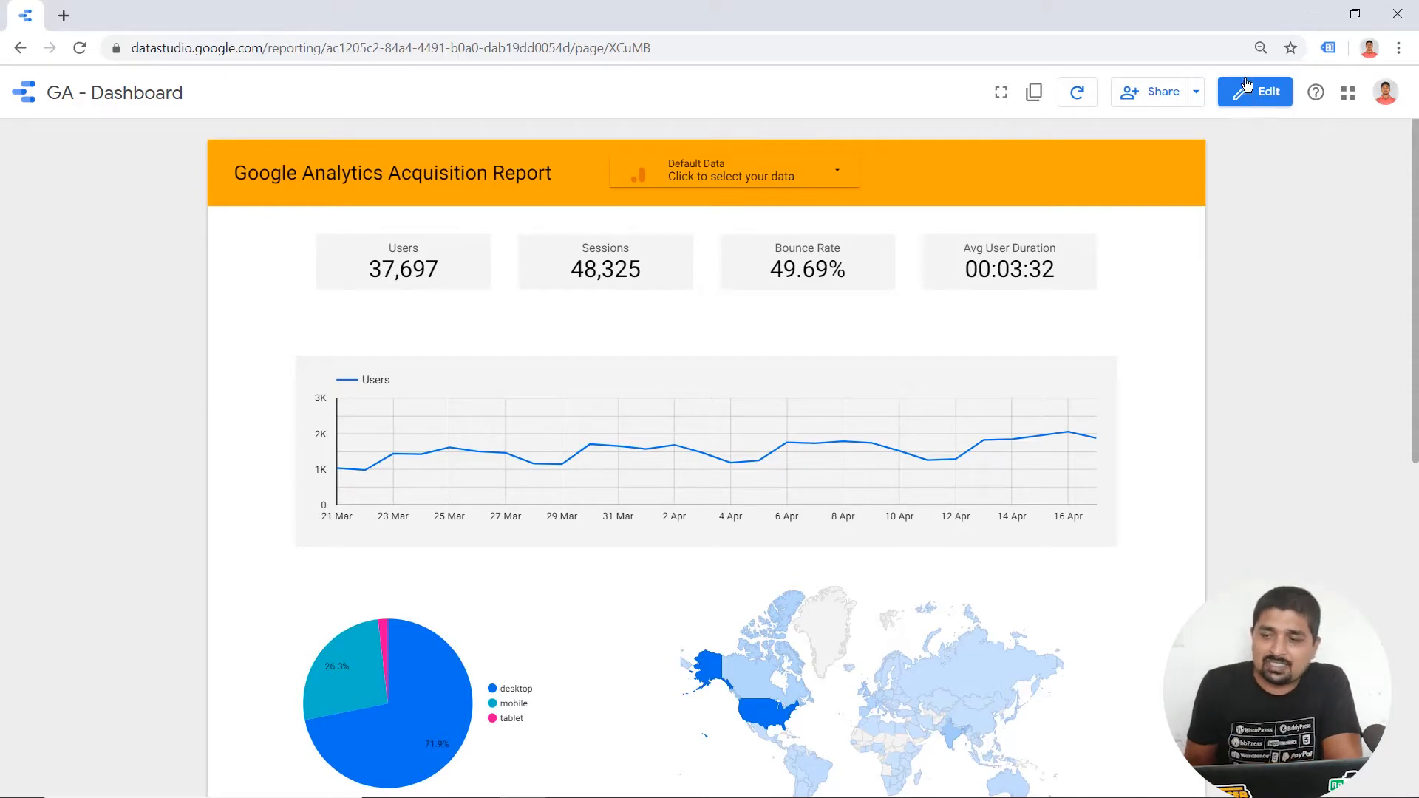
pyautogui.click(1386, 92)
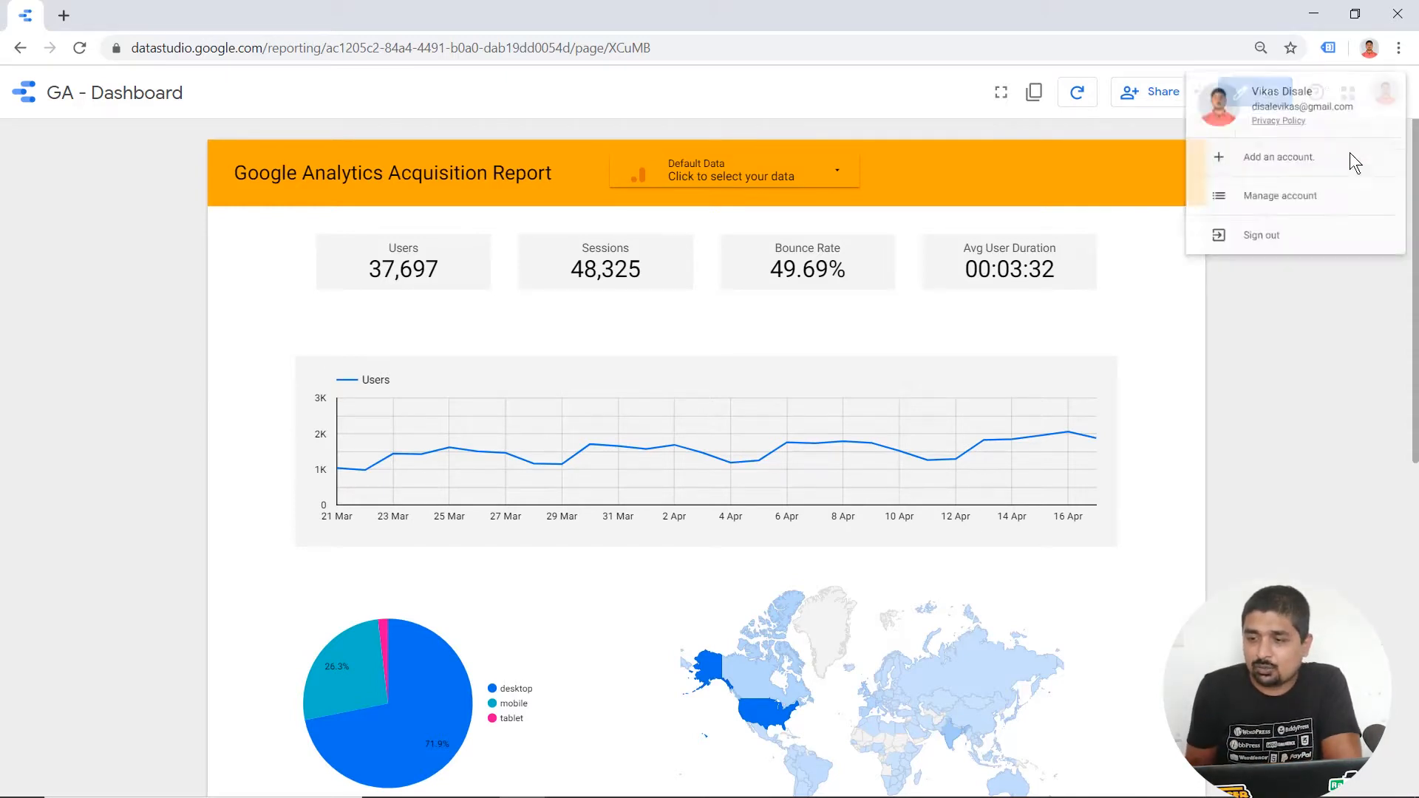
pyautogui.click(1325, 376)
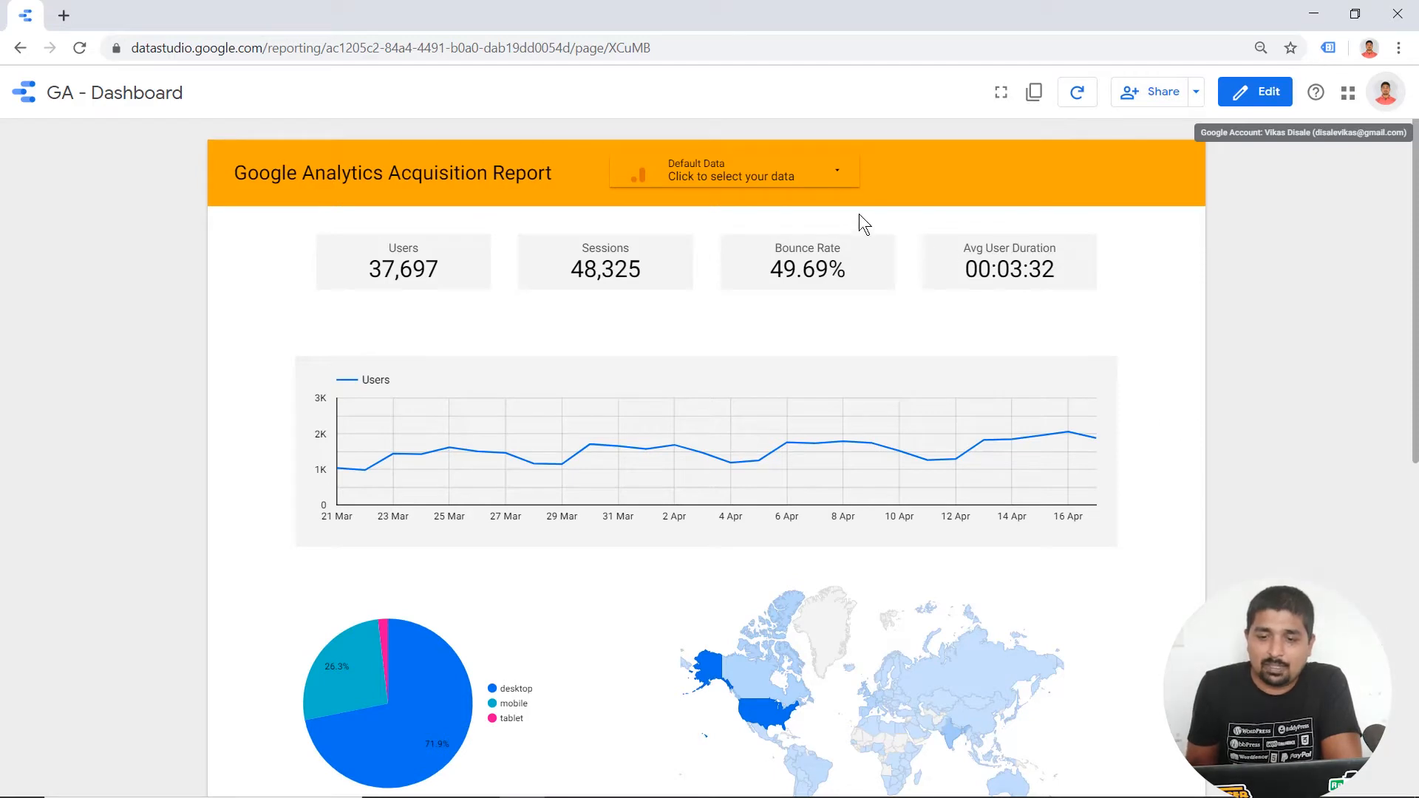
# Step: Look through the Analytics accounts and views offered by the header's data control
pyautogui.click(819, 187)
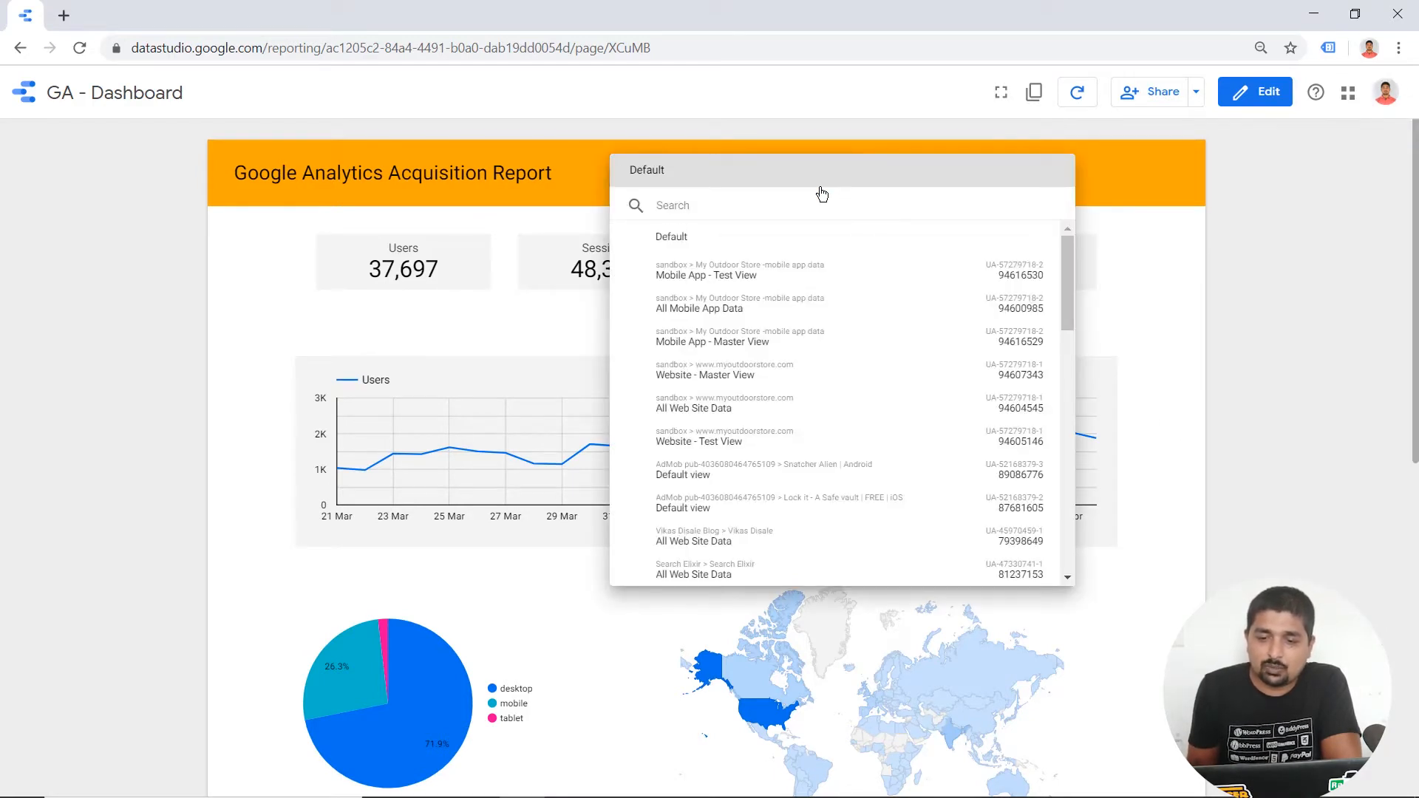
pyautogui.scroll(-4, 847, 344)
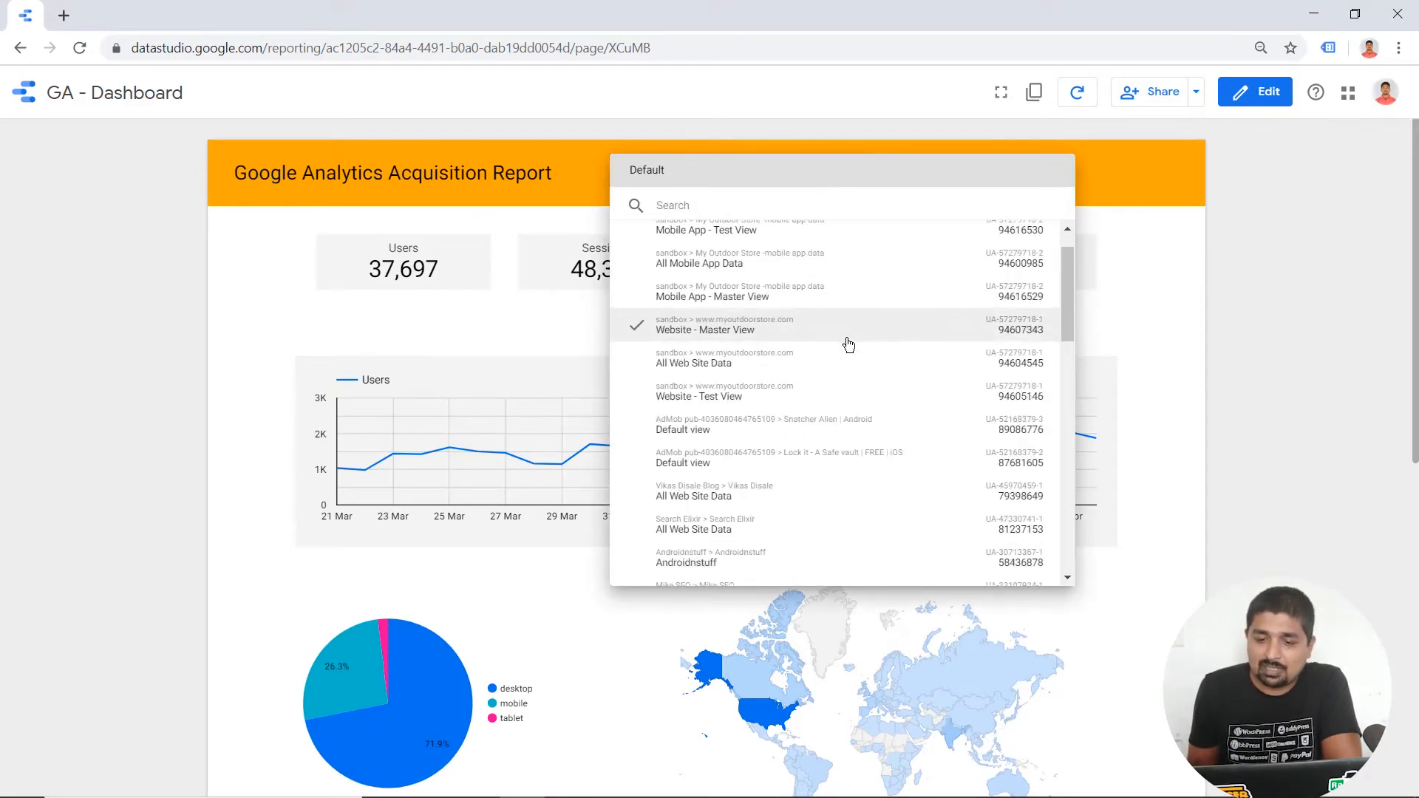
pyautogui.scroll(-5, 849, 345)
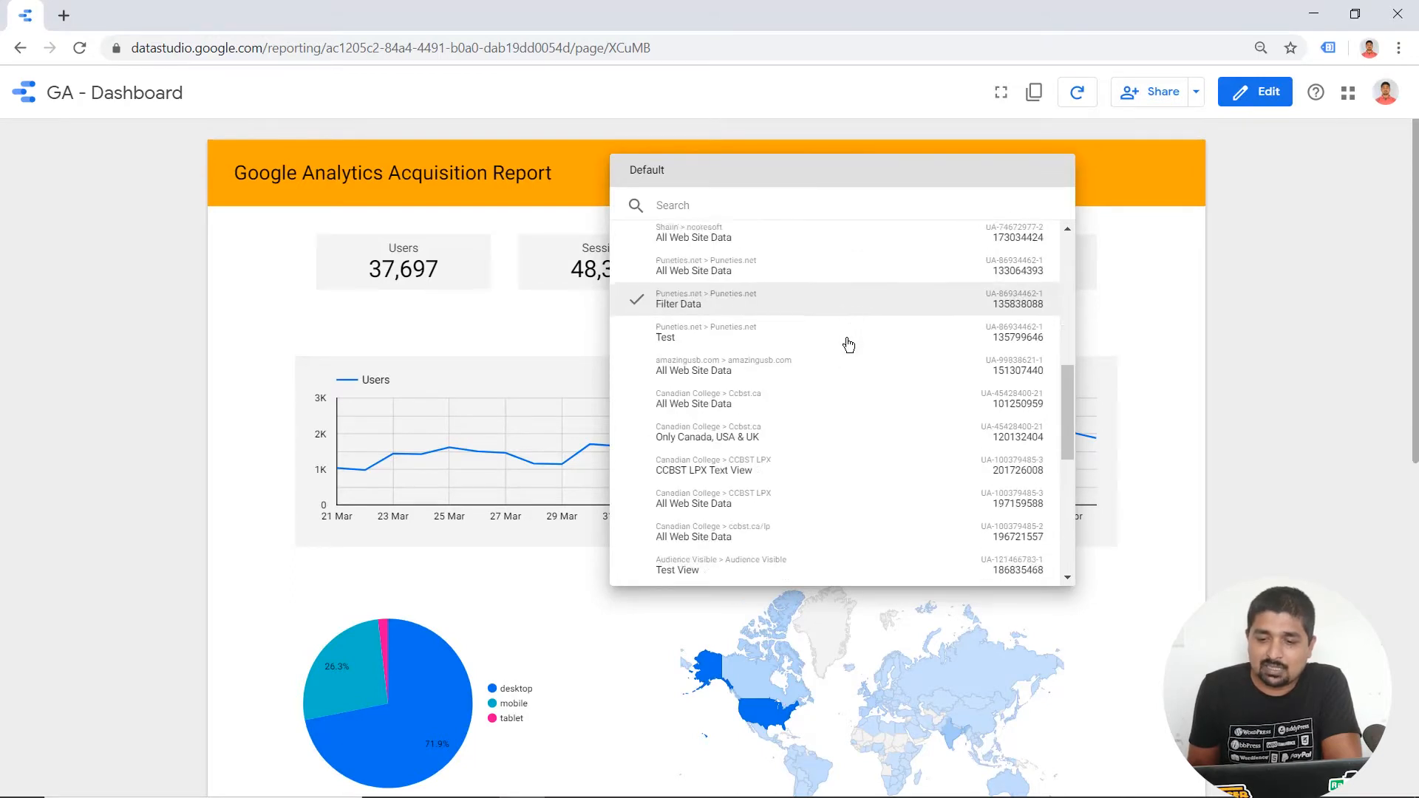
pyautogui.click(1315, 338)
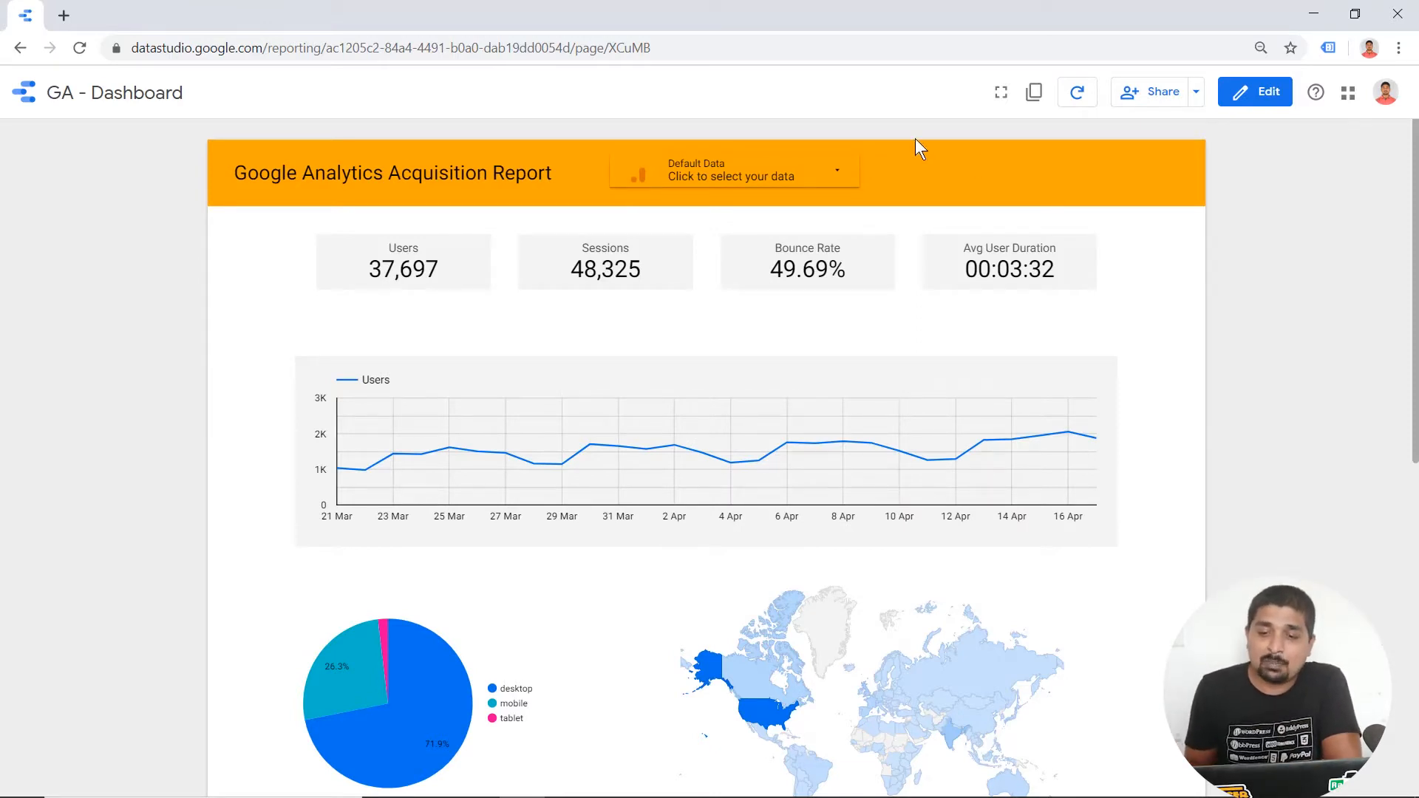
pyautogui.click(803, 175)
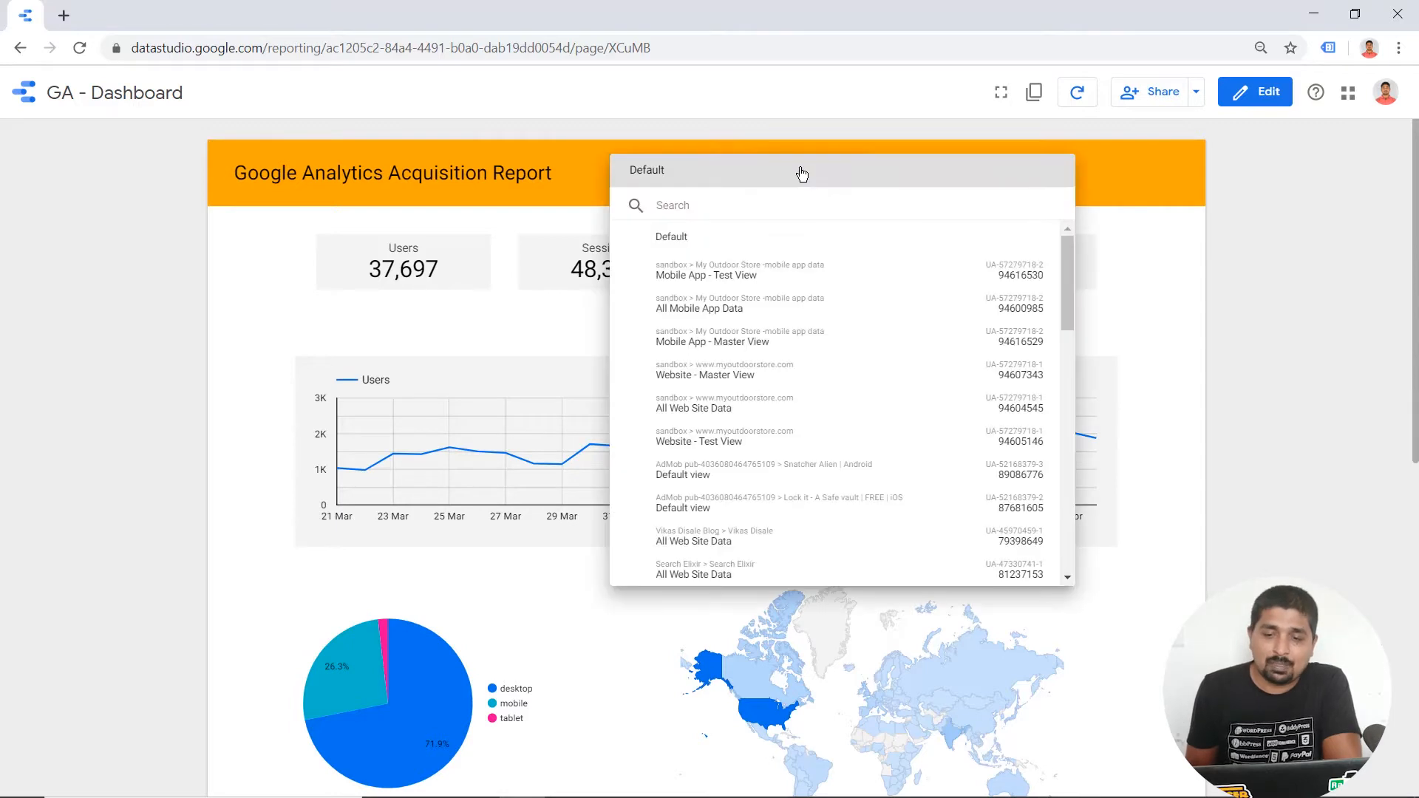
pyautogui.click(1245, 213)
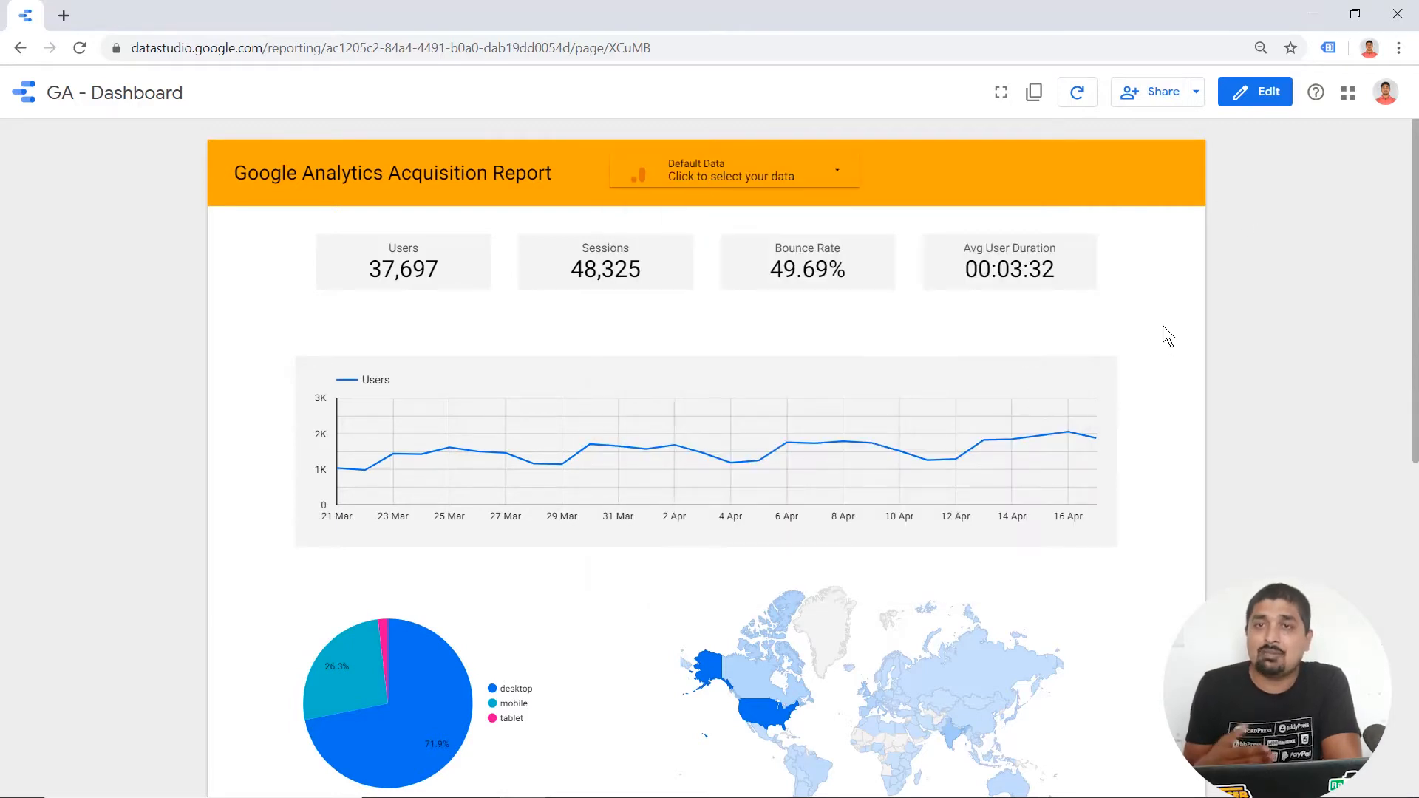
# Step: Search the data control for "pune", choose the Puneties.net All Web Site Data view, and check the report's charts
pyautogui.click(722, 161)
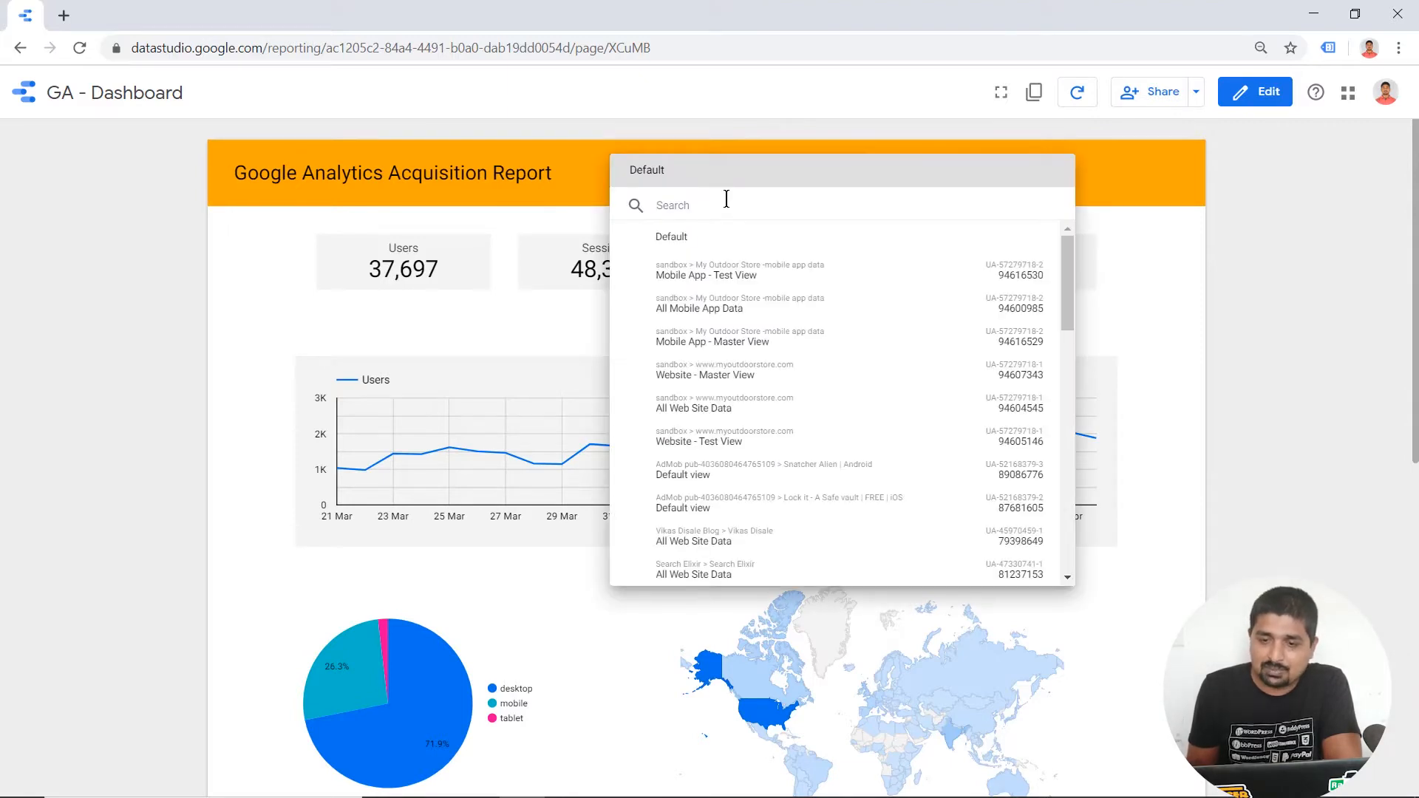
pyautogui.write('pune')
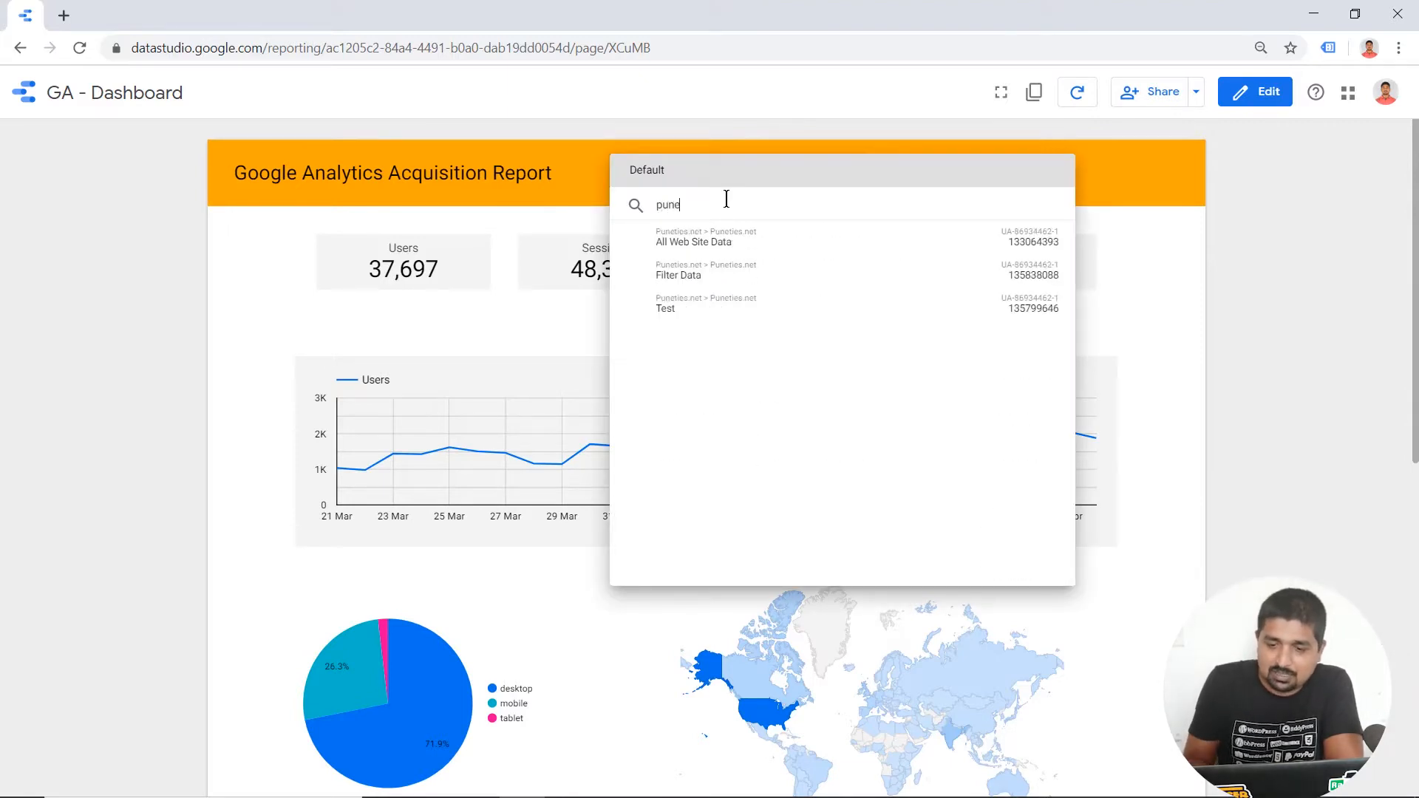
pyautogui.click(750, 243)
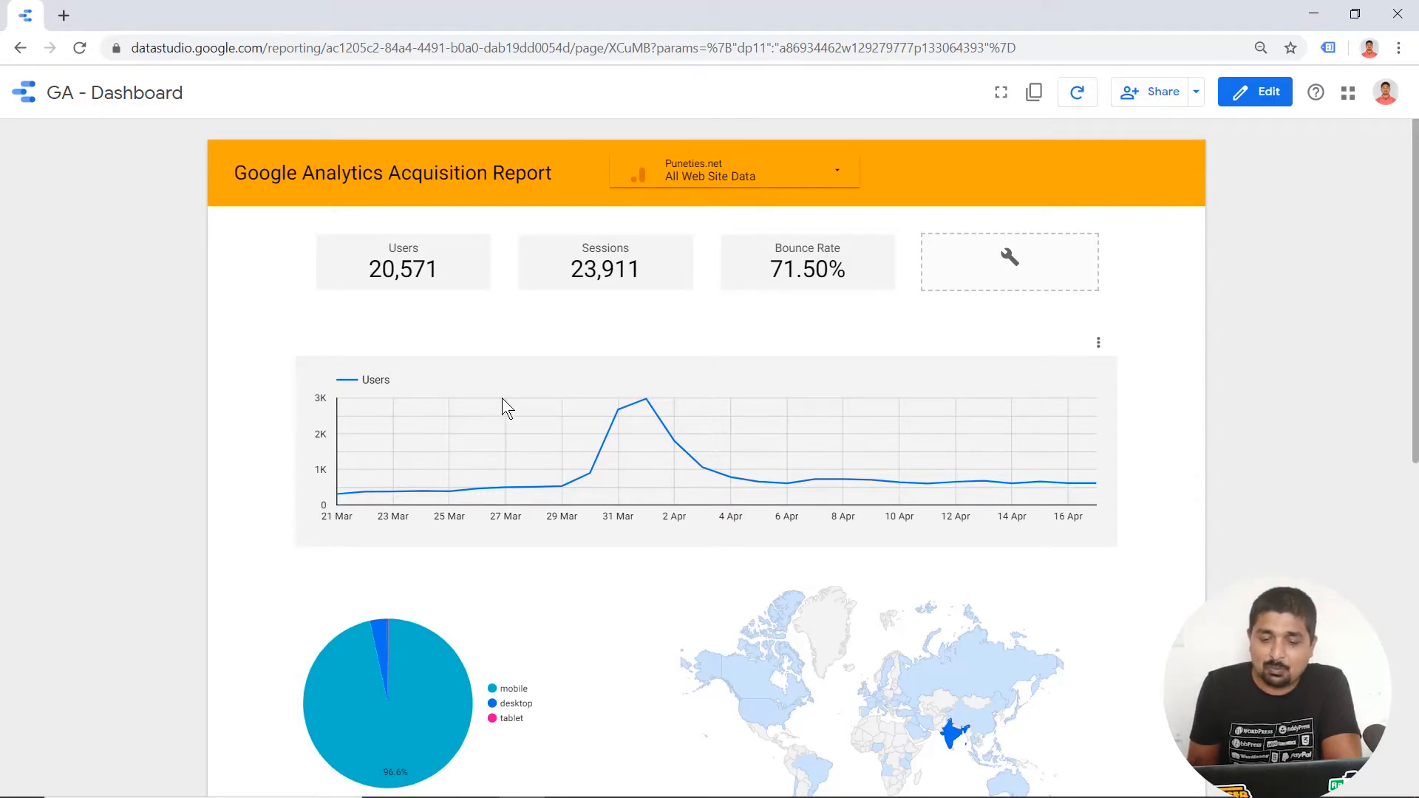
pyautogui.scroll(-5, 502, 405)
pyautogui.moveTo(370, 367)
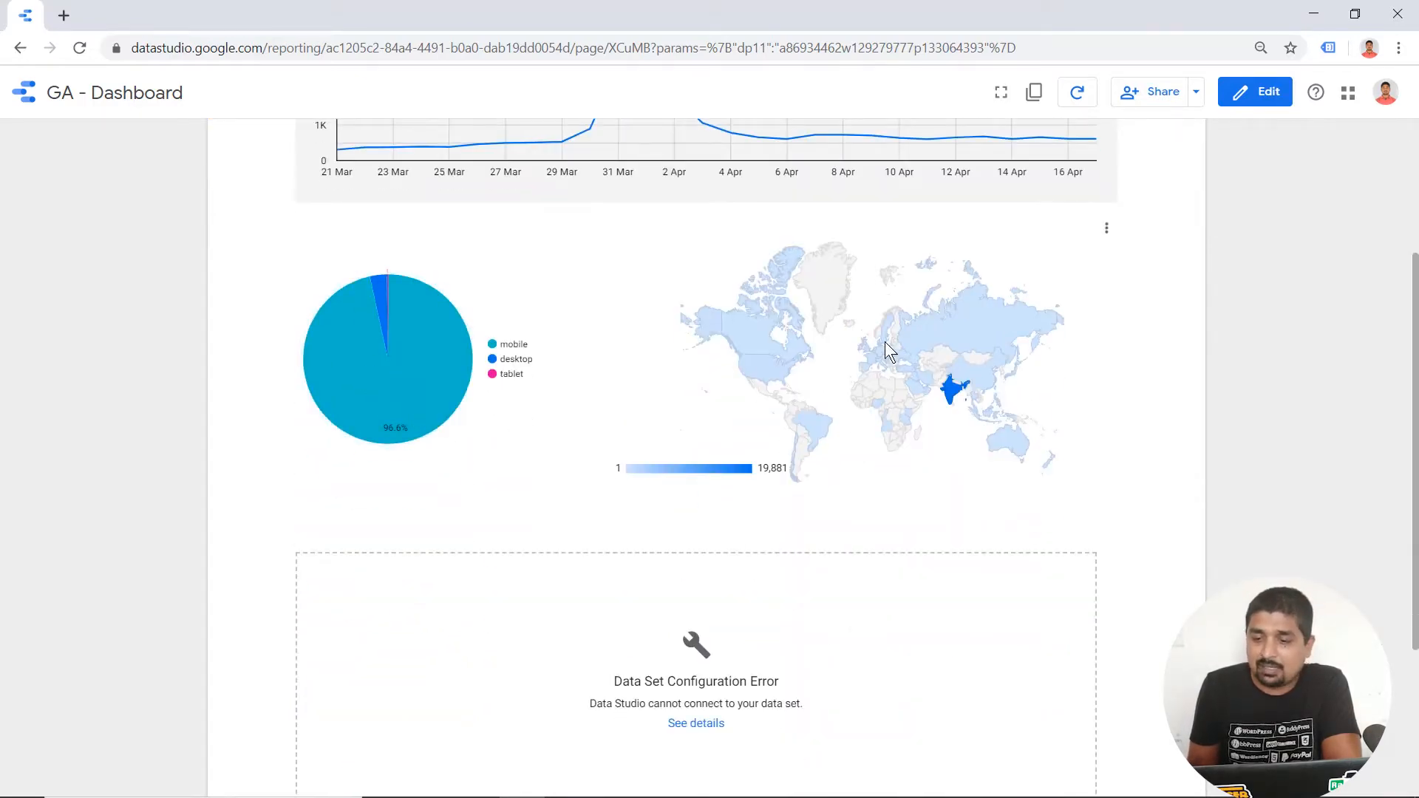
pyautogui.scroll(-3, 949, 366)
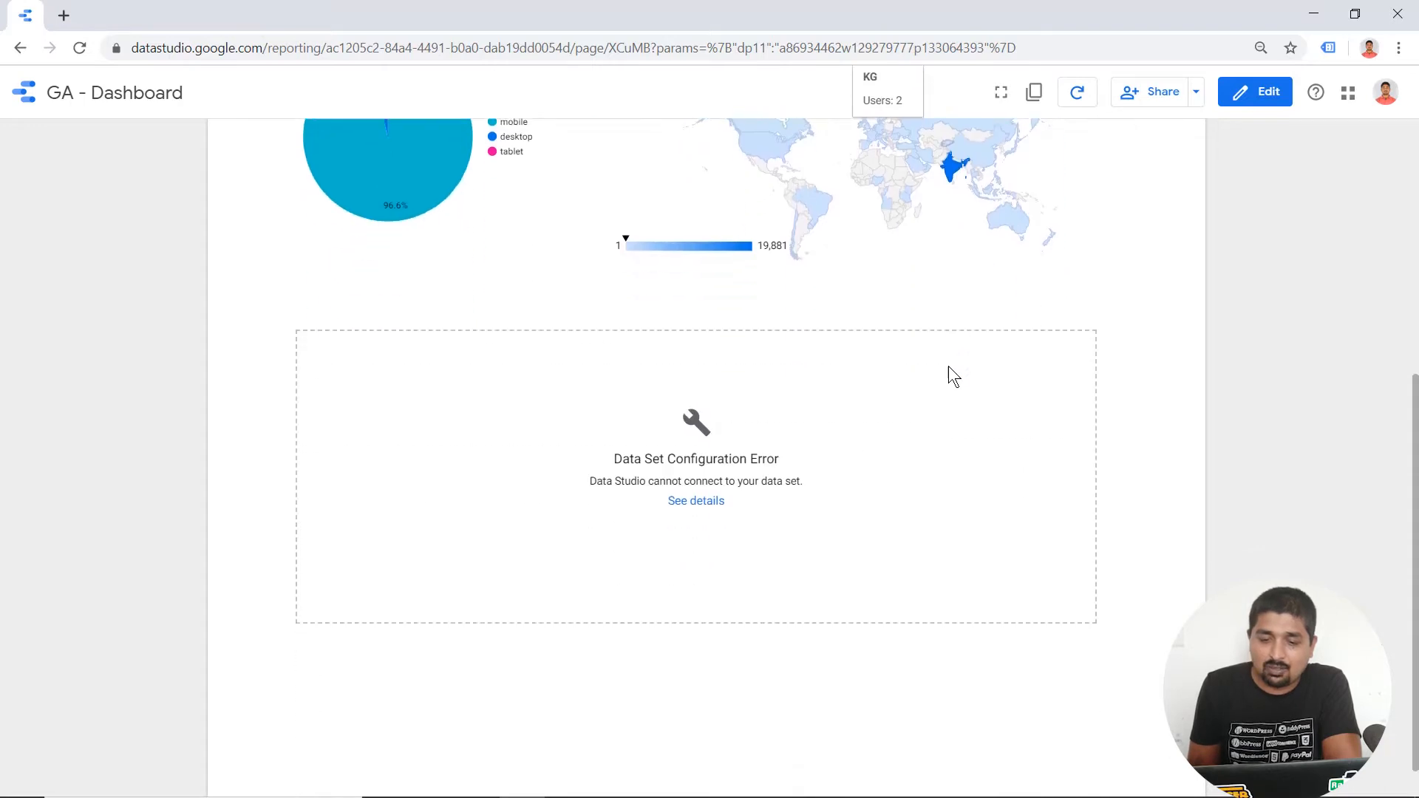
pyautogui.scroll(8, 769, 479)
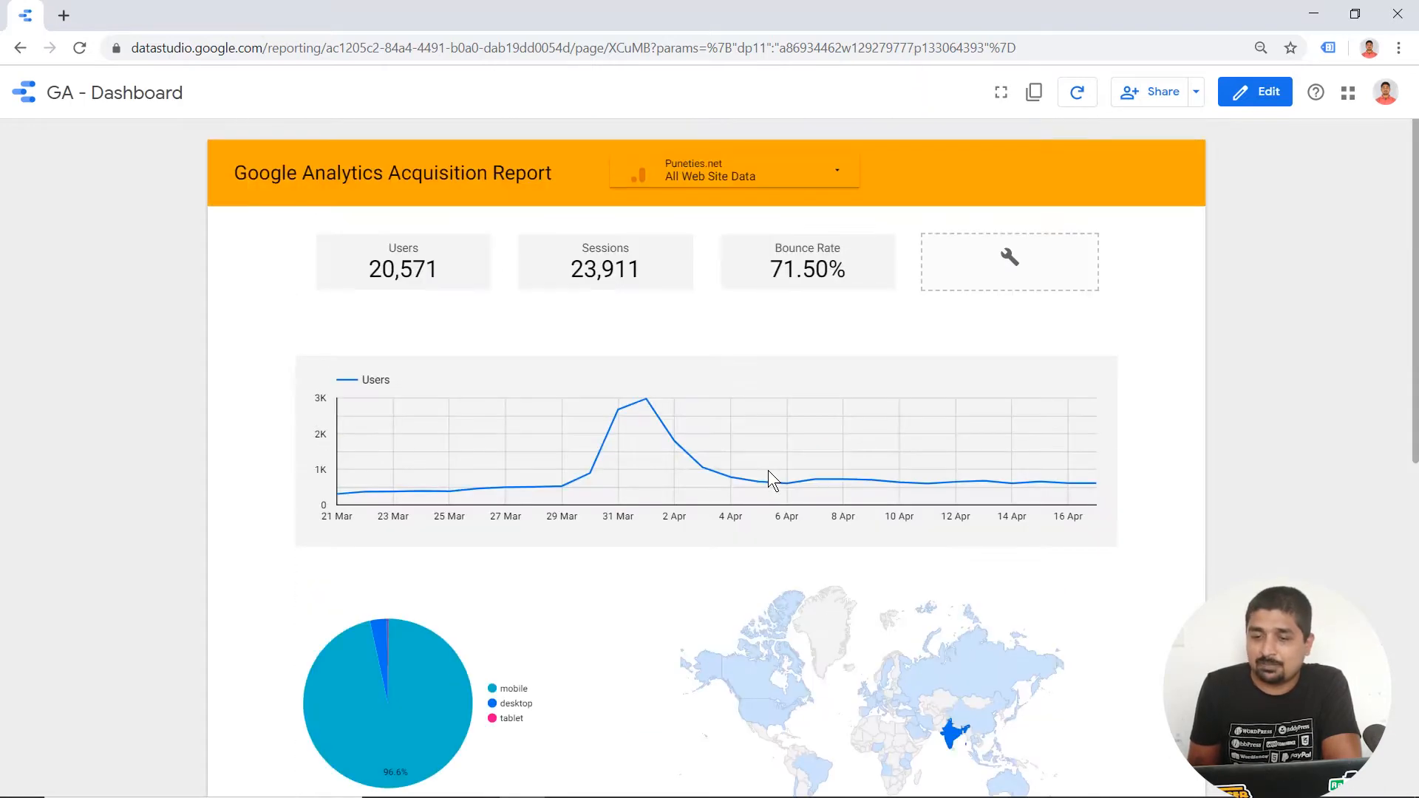
# Step: Switch the data control to the digitaldeeksha.com All Web Site Data view and check the report through to its lower table
pyautogui.click(726, 176)
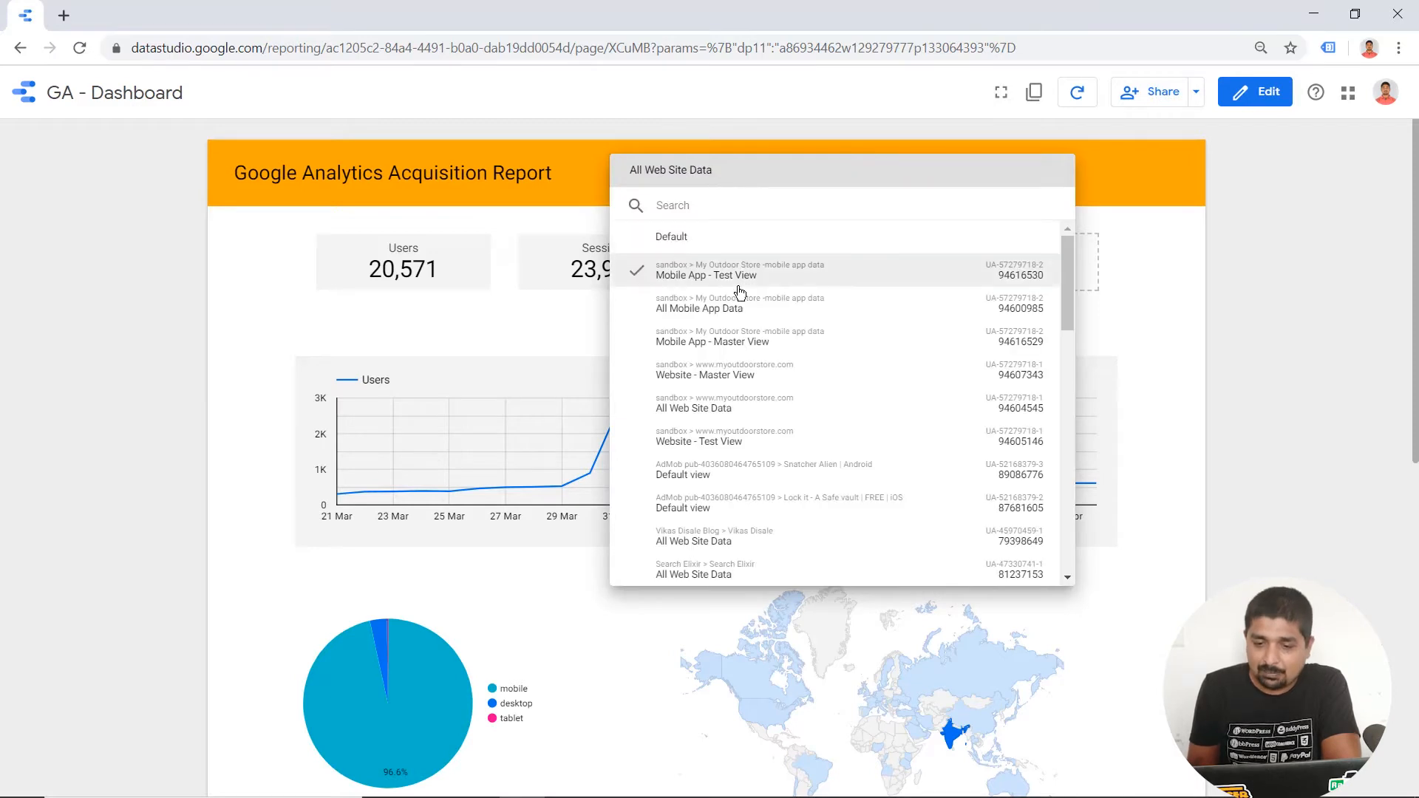
pyautogui.scroll(-3, 739, 292)
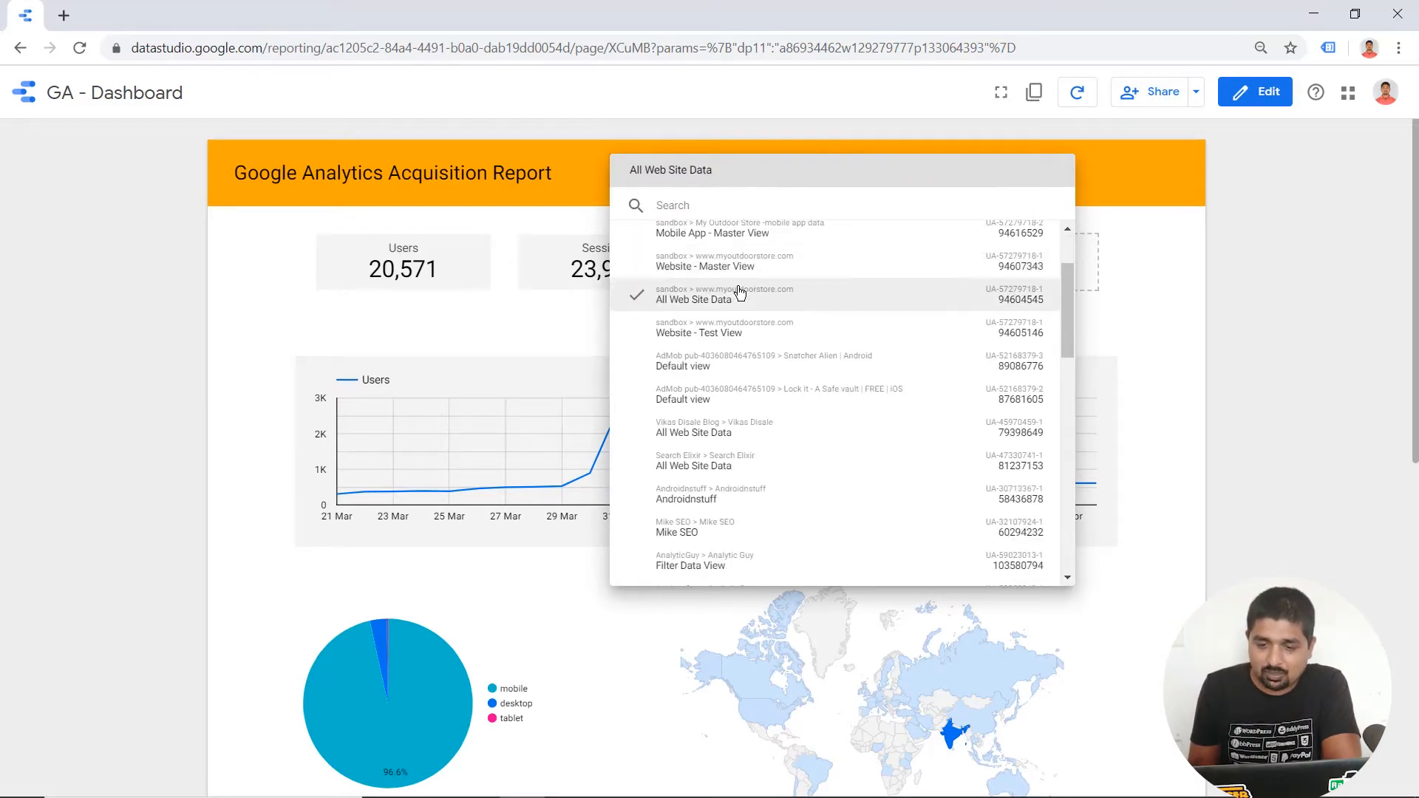
pyautogui.scroll(3, 740, 349)
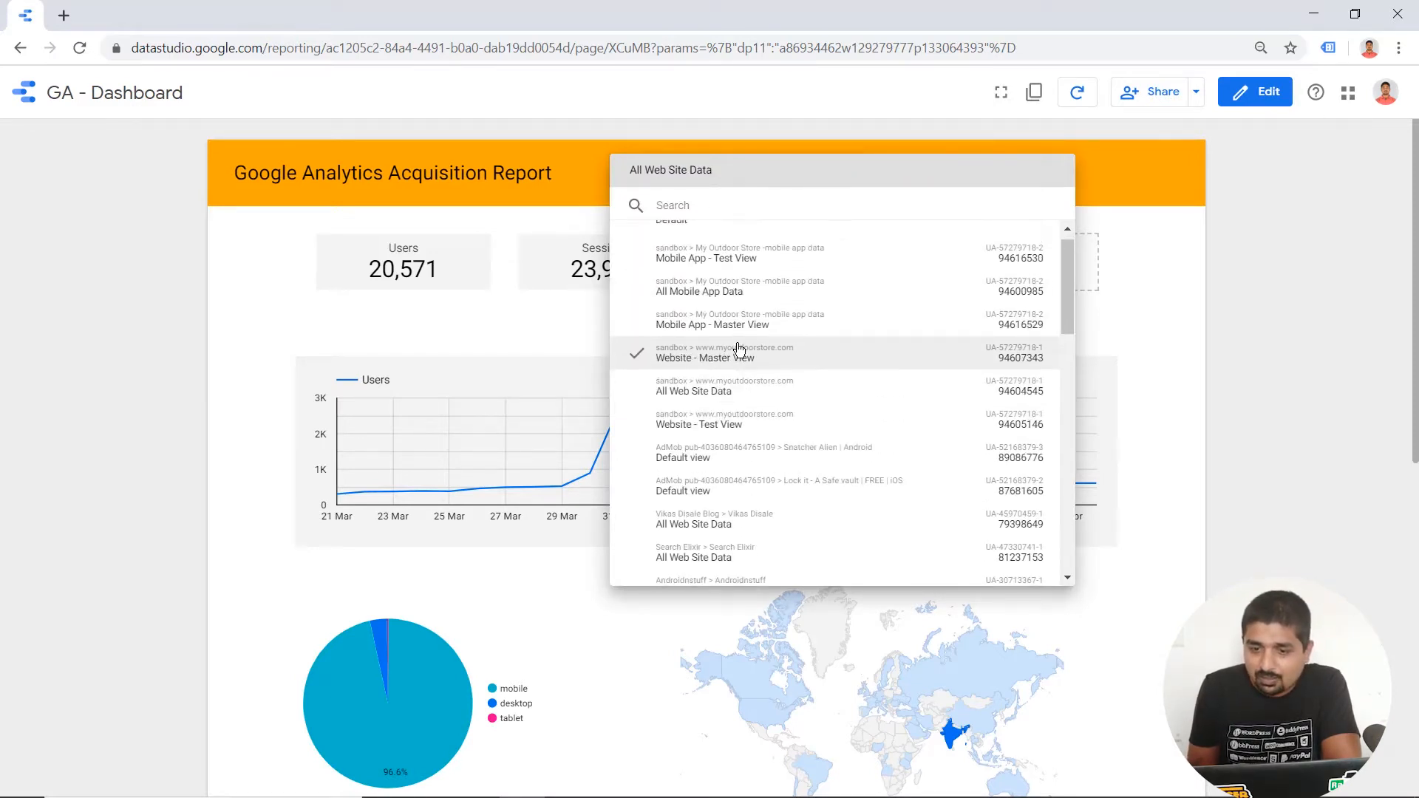
pyautogui.scroll(-14, 739, 349)
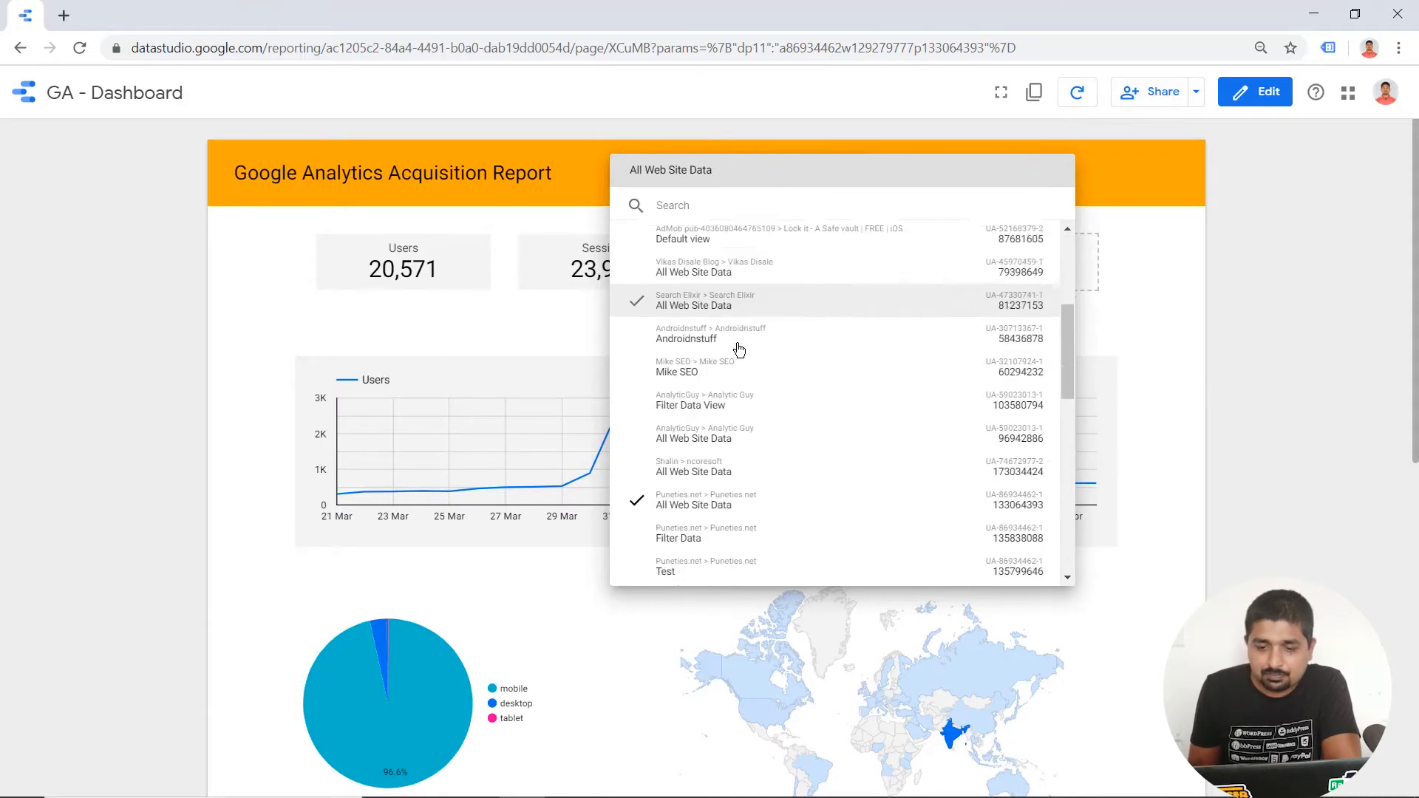
pyautogui.scroll(-2, 739, 348)
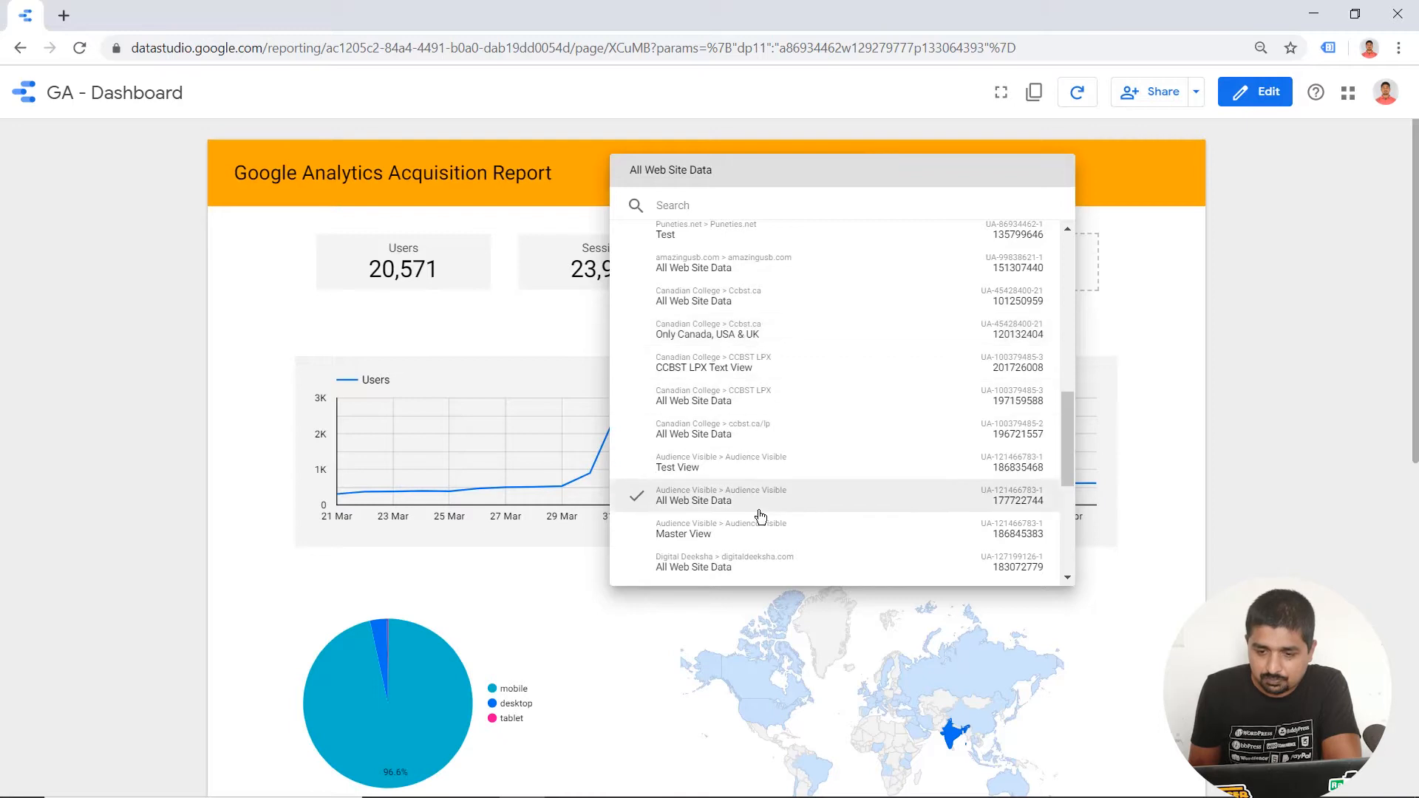
pyautogui.click(766, 562)
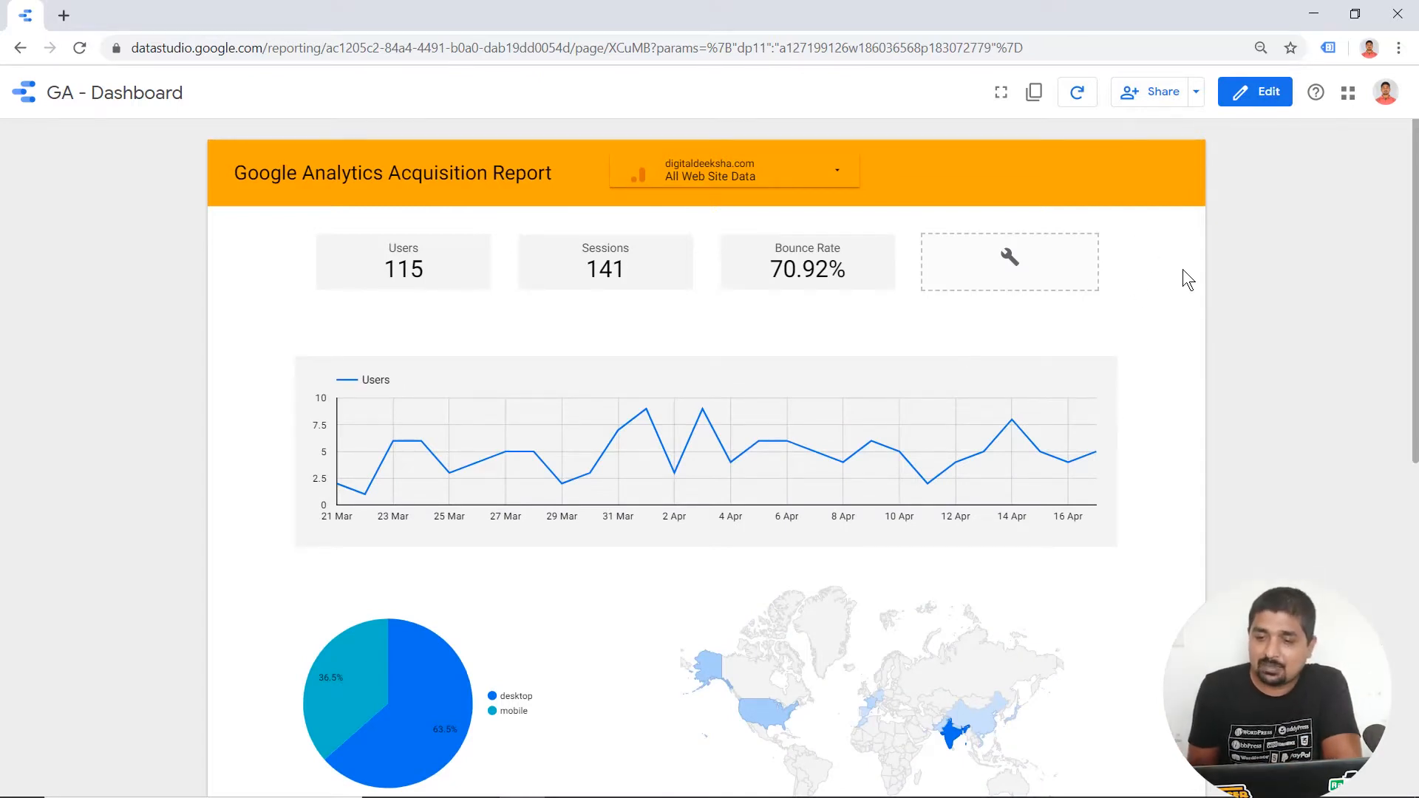
pyautogui.scroll(-8, 1183, 271)
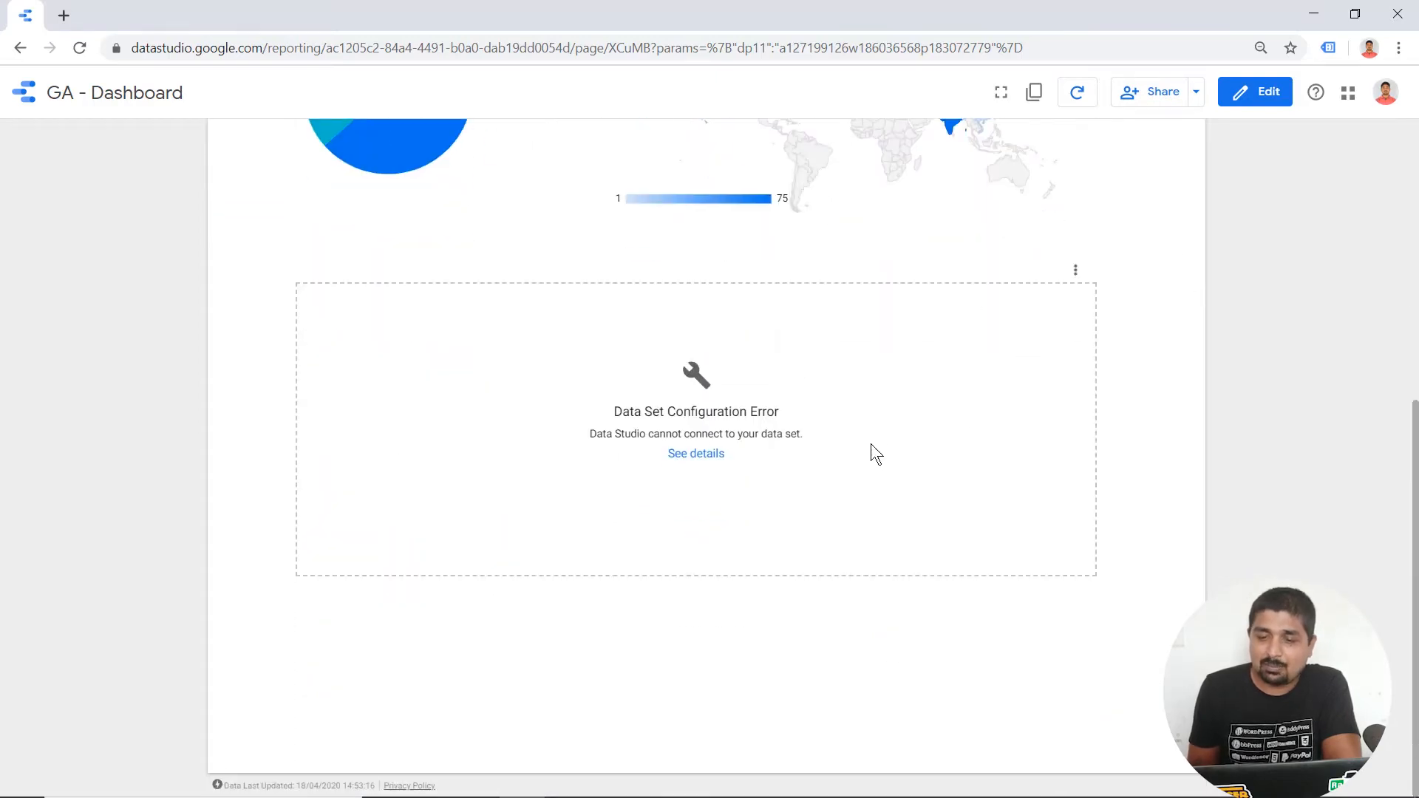
# Step: Return to edit mode and inspect the Source / Medium table and the Avg User Duration scorecard
pyautogui.click(1269, 94)
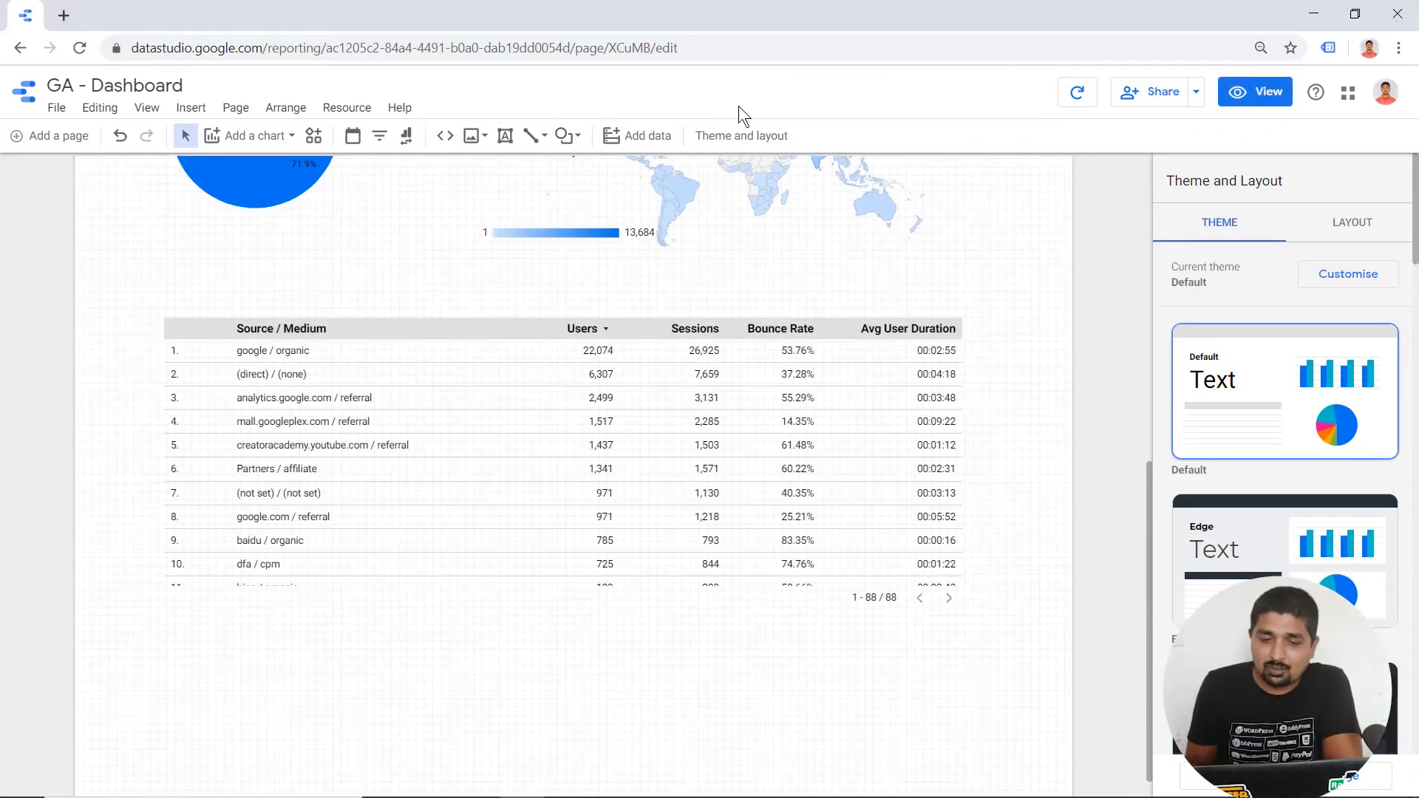
pyautogui.click(522, 394)
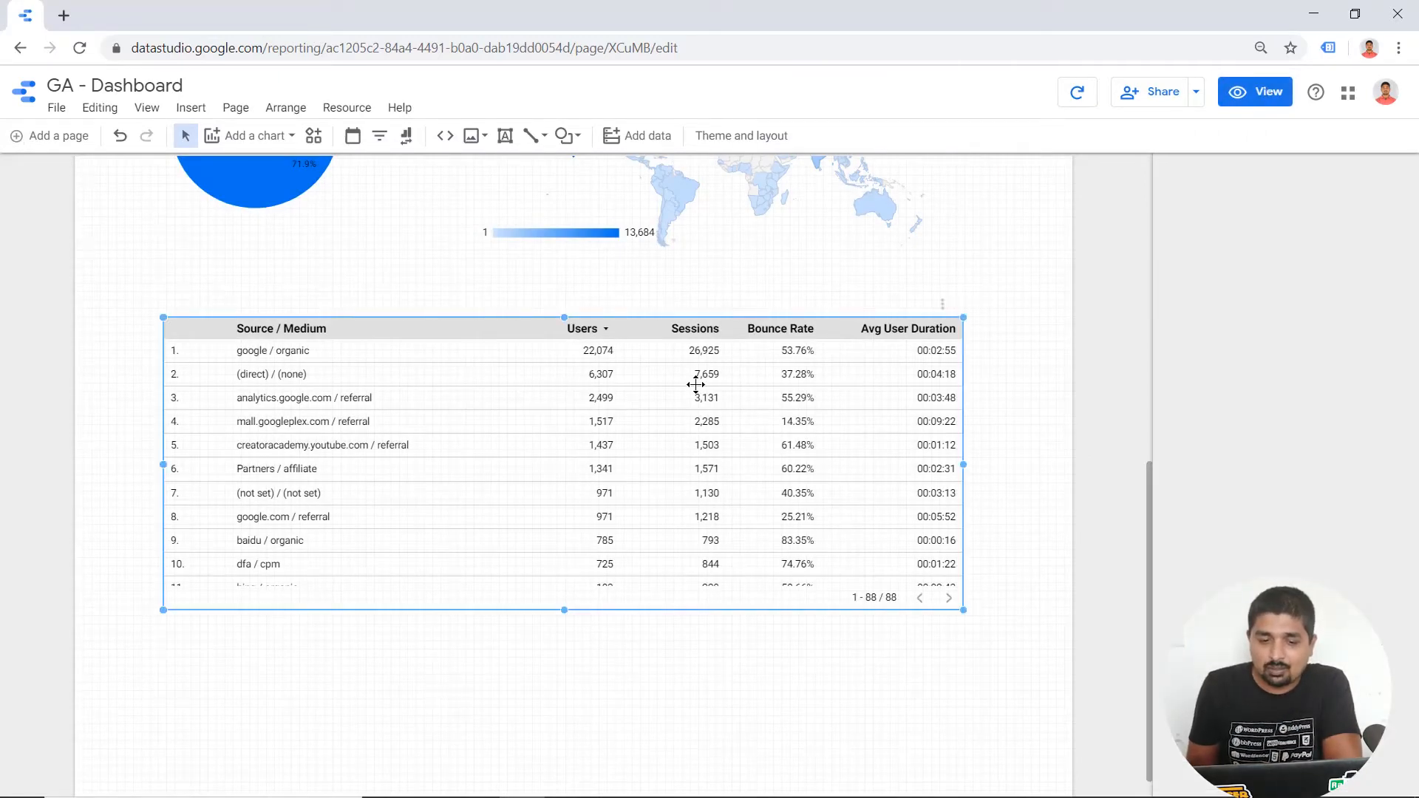
pyautogui.scroll(8, 710, 385)
pyautogui.click(879, 307)
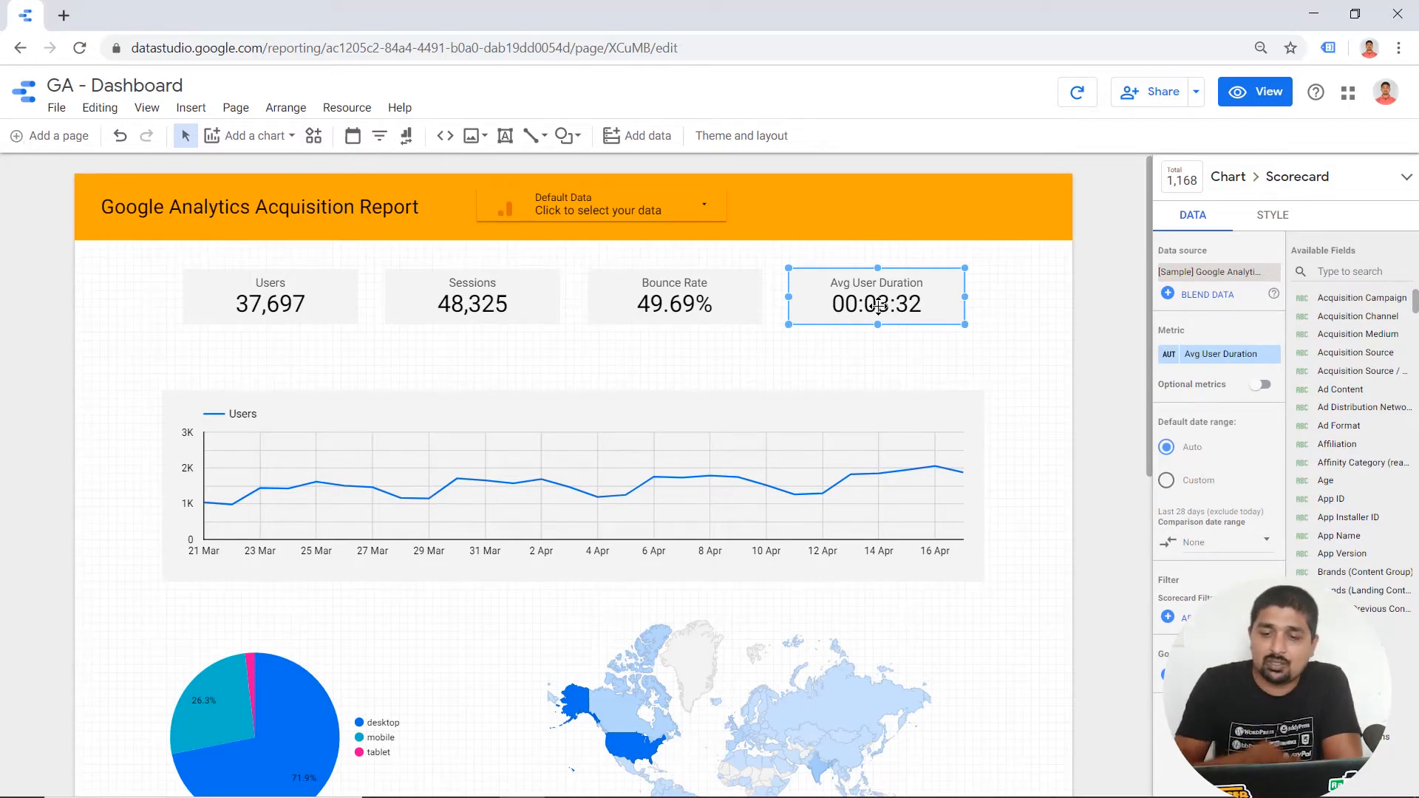
pyautogui.click(984, 307)
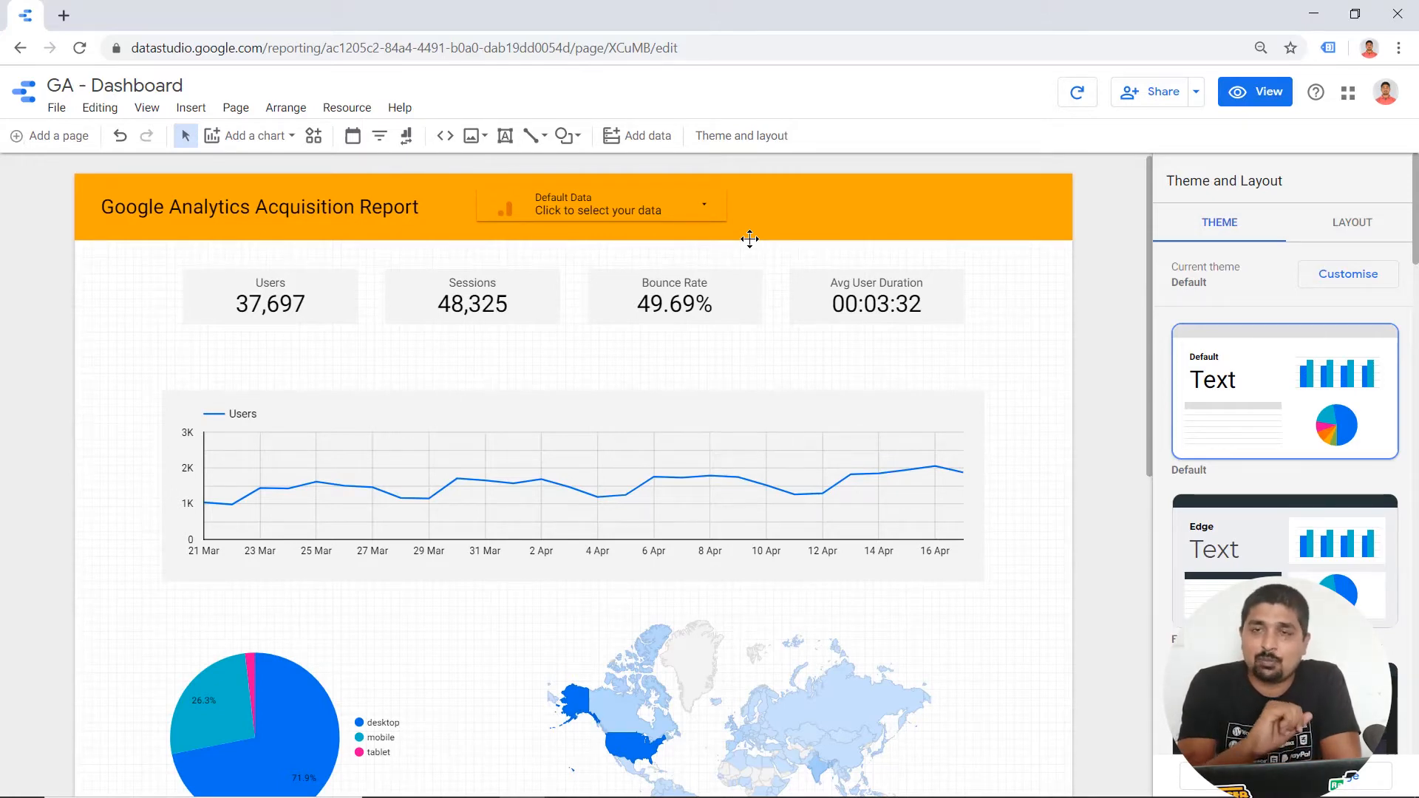
# Step: Search the available fields for "avg." and replace the Avg User Duration scorecard's metric with Avg. Time on Page
pyautogui.click(885, 300)
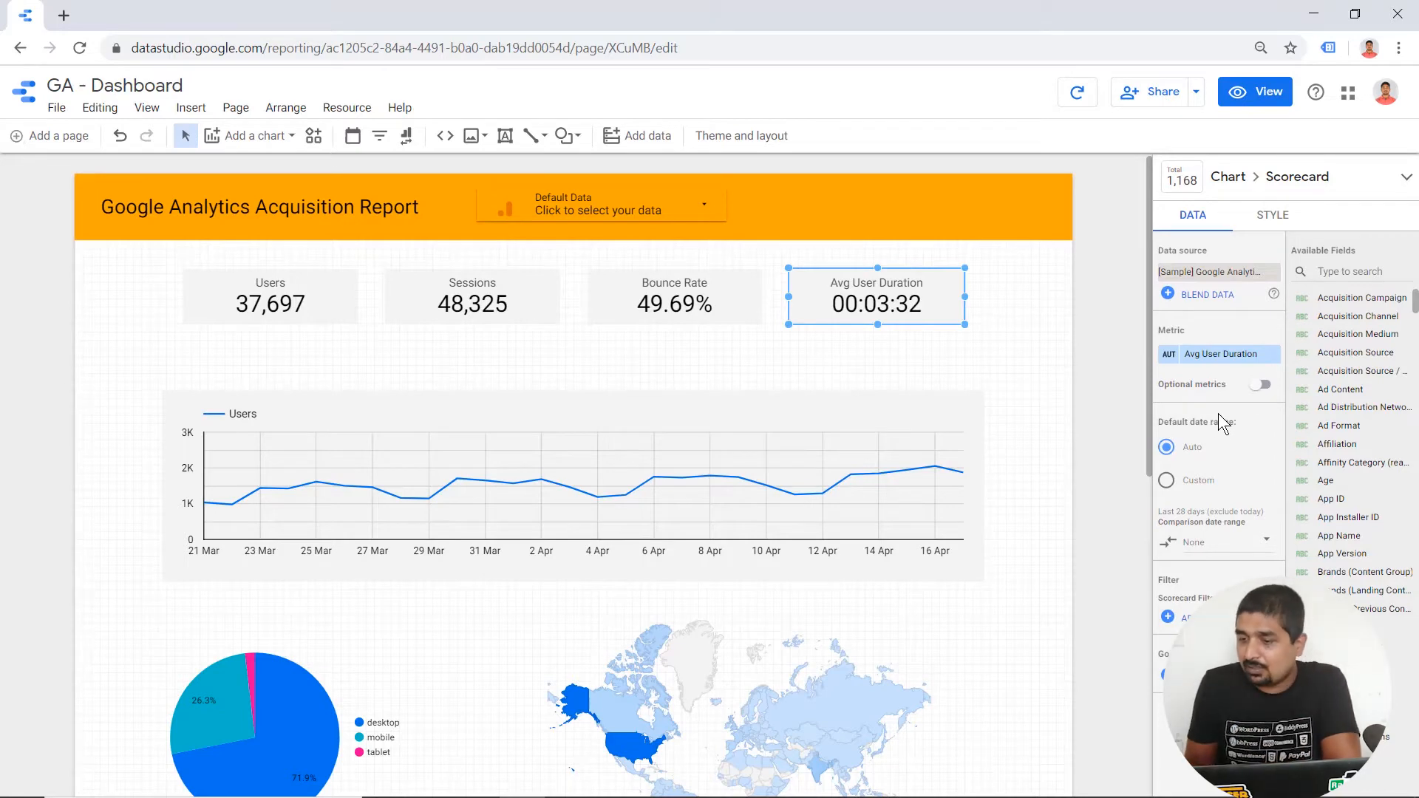
pyautogui.click(1369, 274)
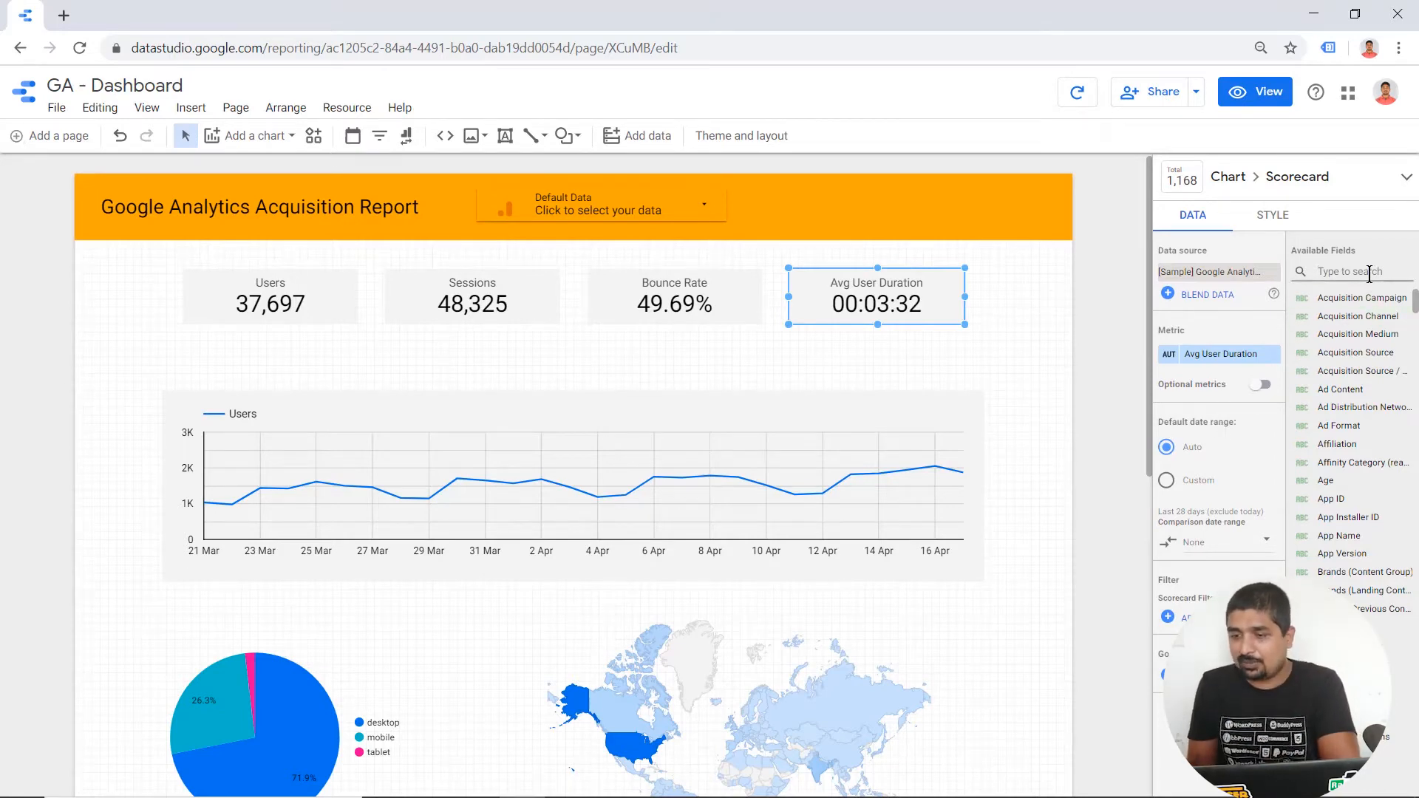
pyautogui.write('avg')
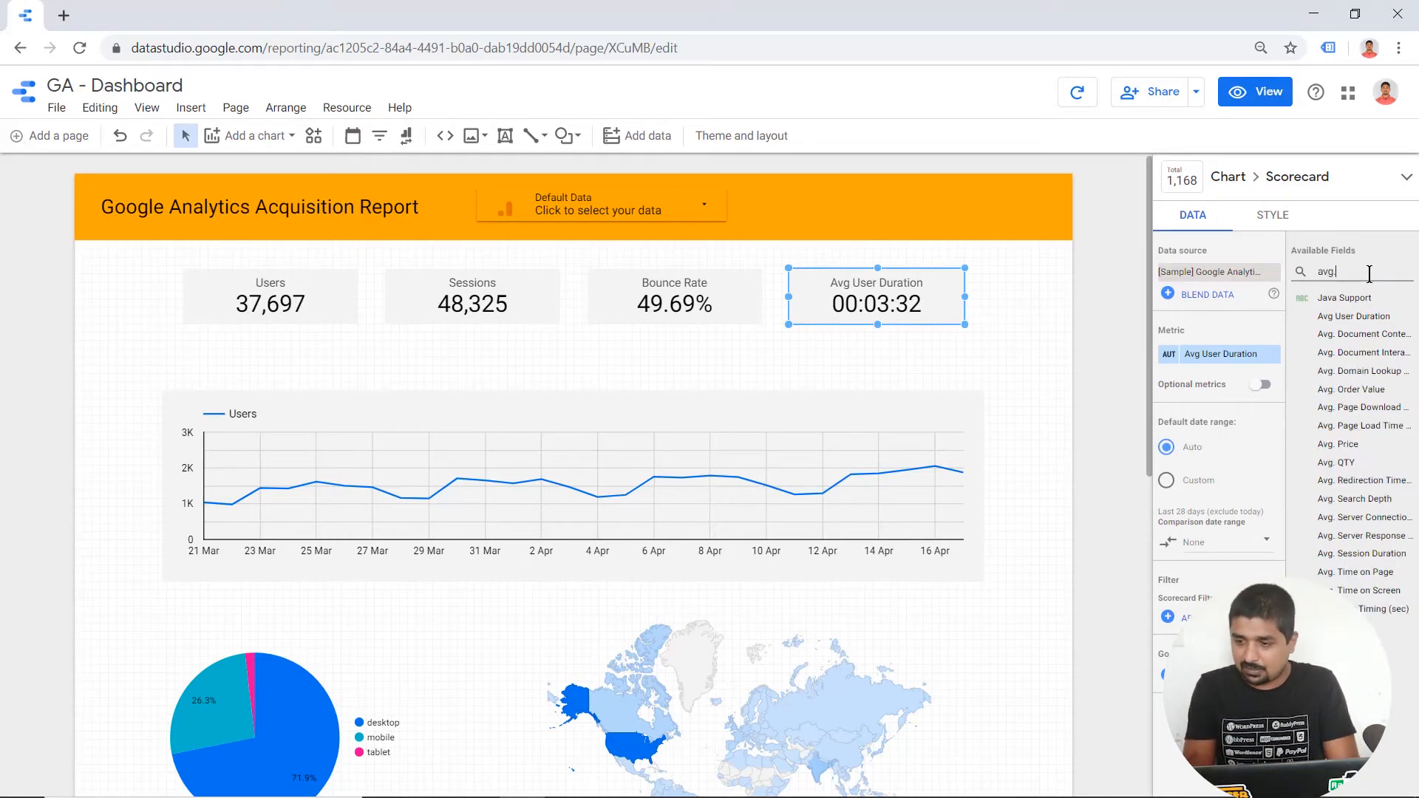
pyautogui.write('.')
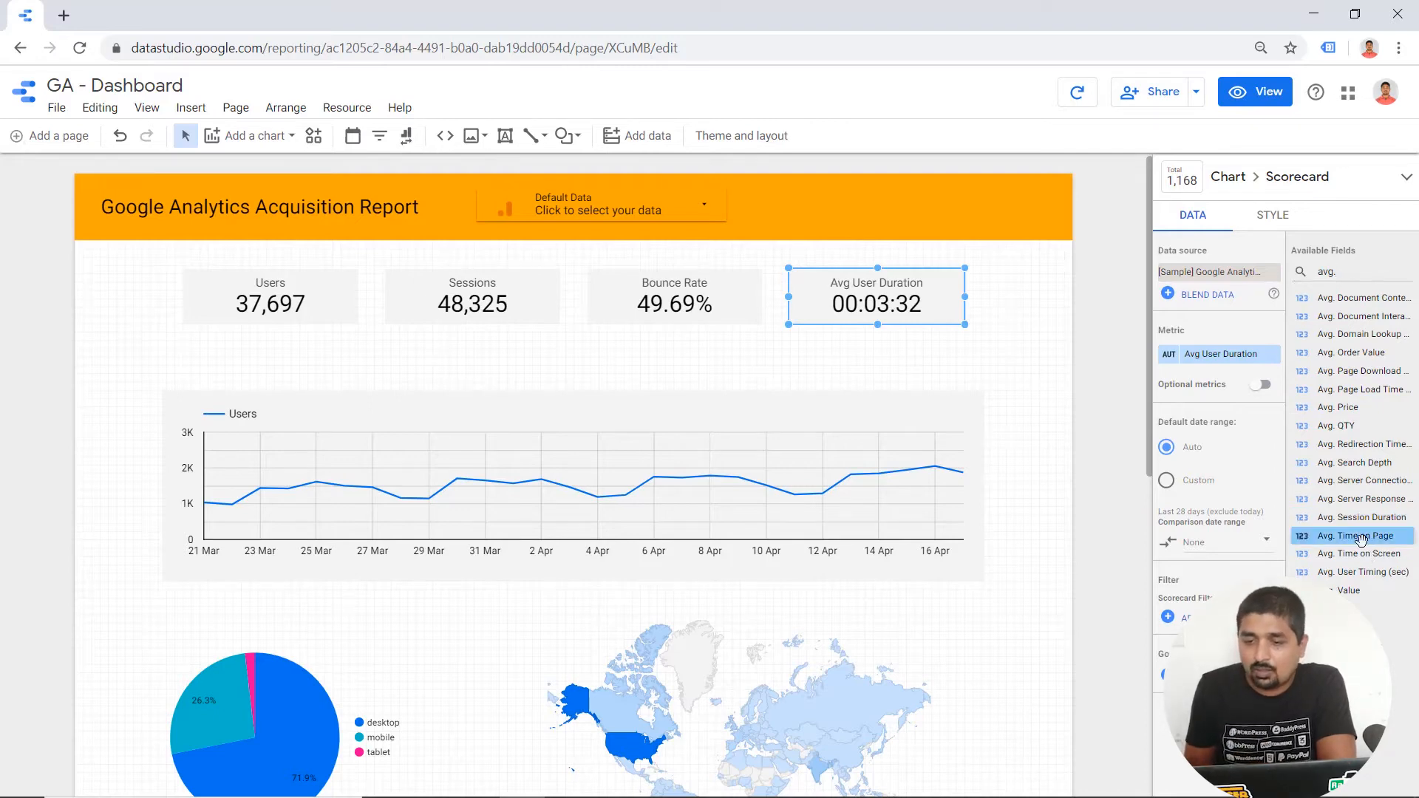
pyautogui.moveTo(1361, 540); pyautogui.dragTo(1231, 358)
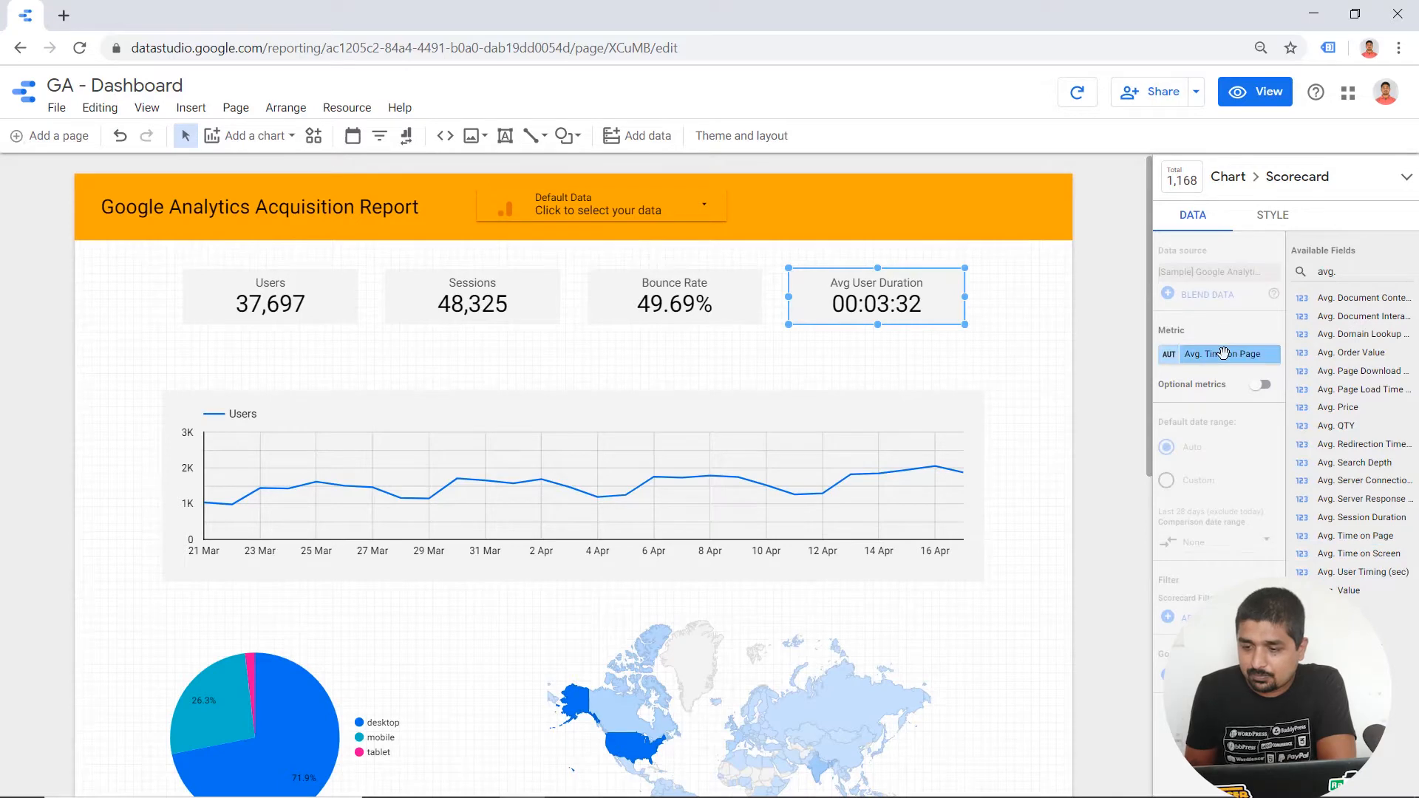
# Step: View the report, search the data control for "digita", choose digitaldeeksha.com All Web Site Data, and check the scorecards and lower table
pyautogui.click(1014, 331)
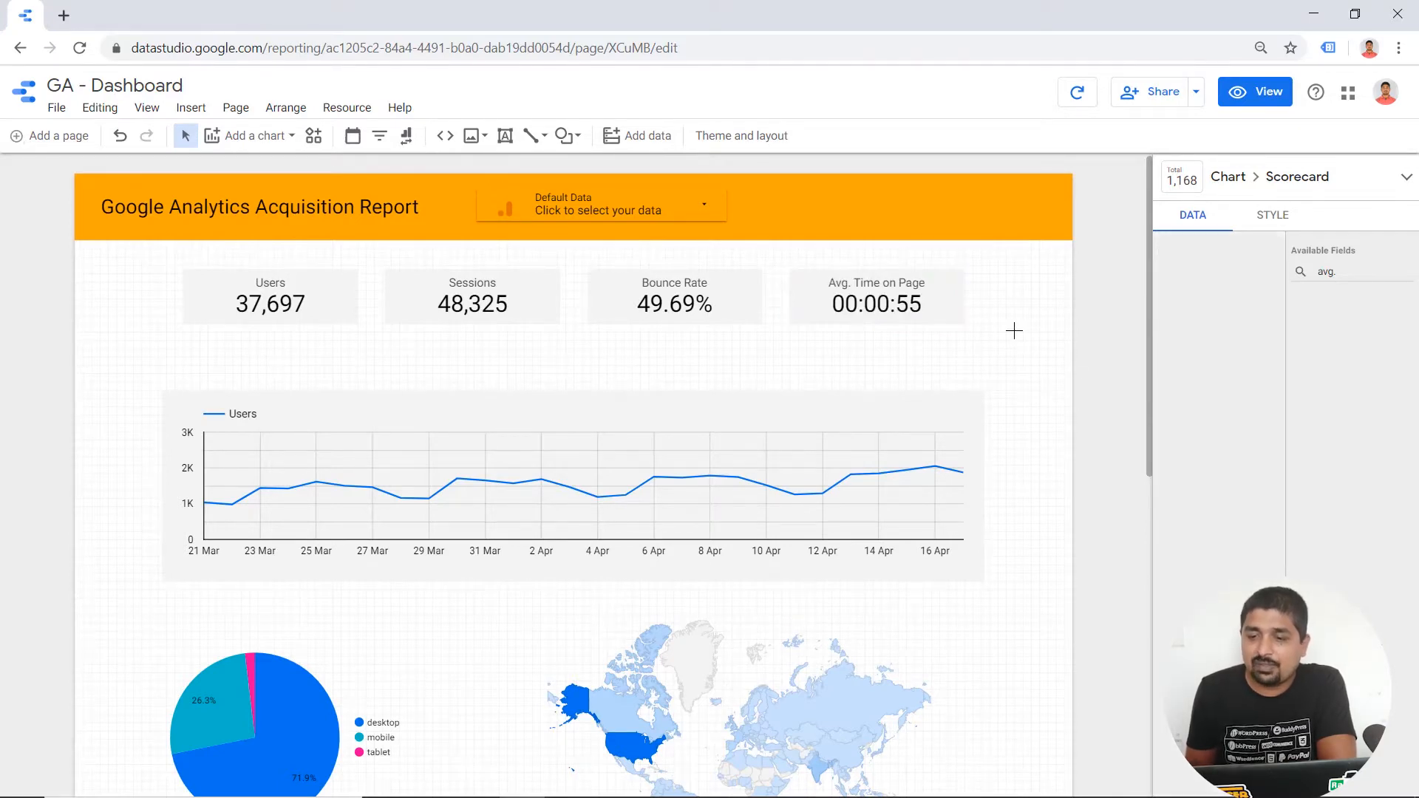
pyautogui.click(1266, 100)
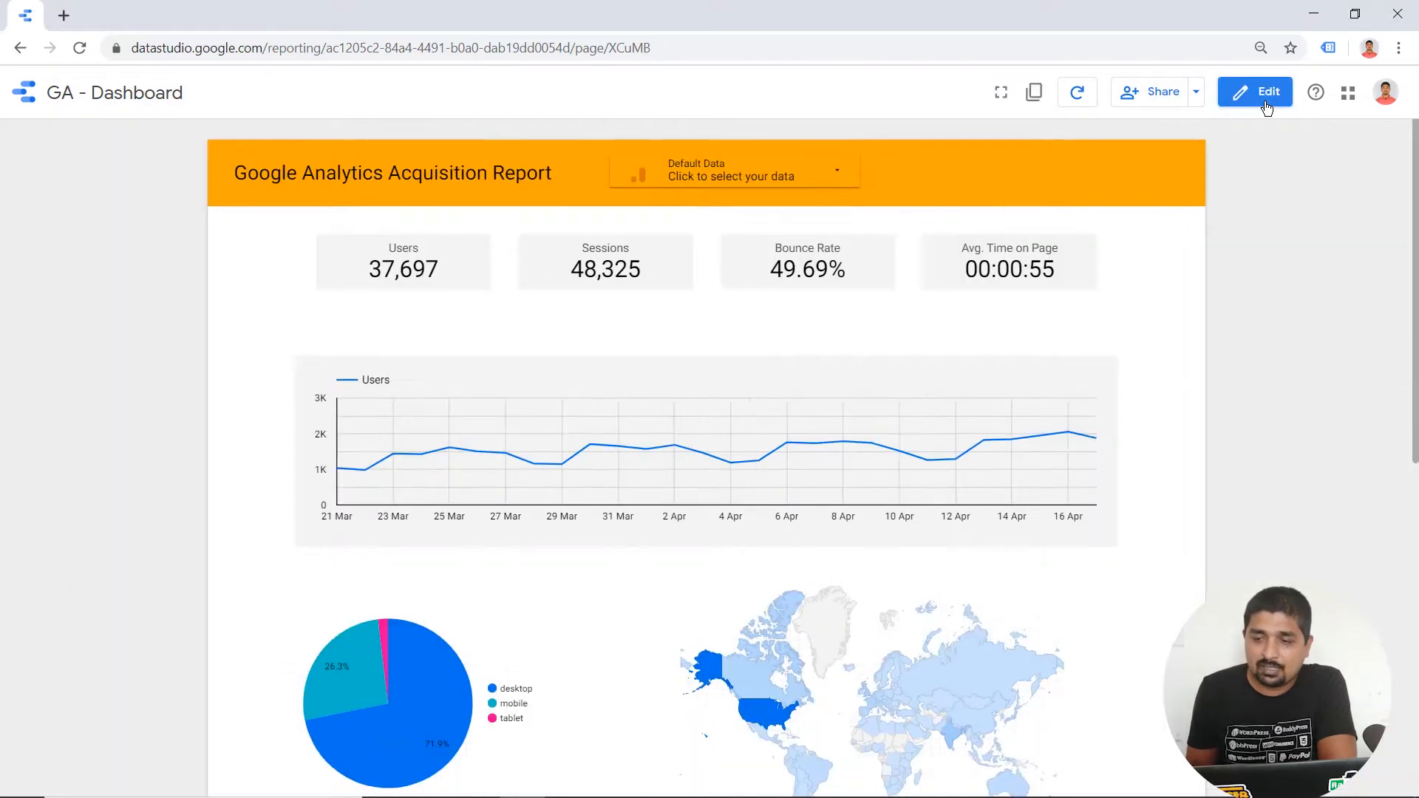
pyautogui.click(769, 176)
pyautogui.click(703, 207)
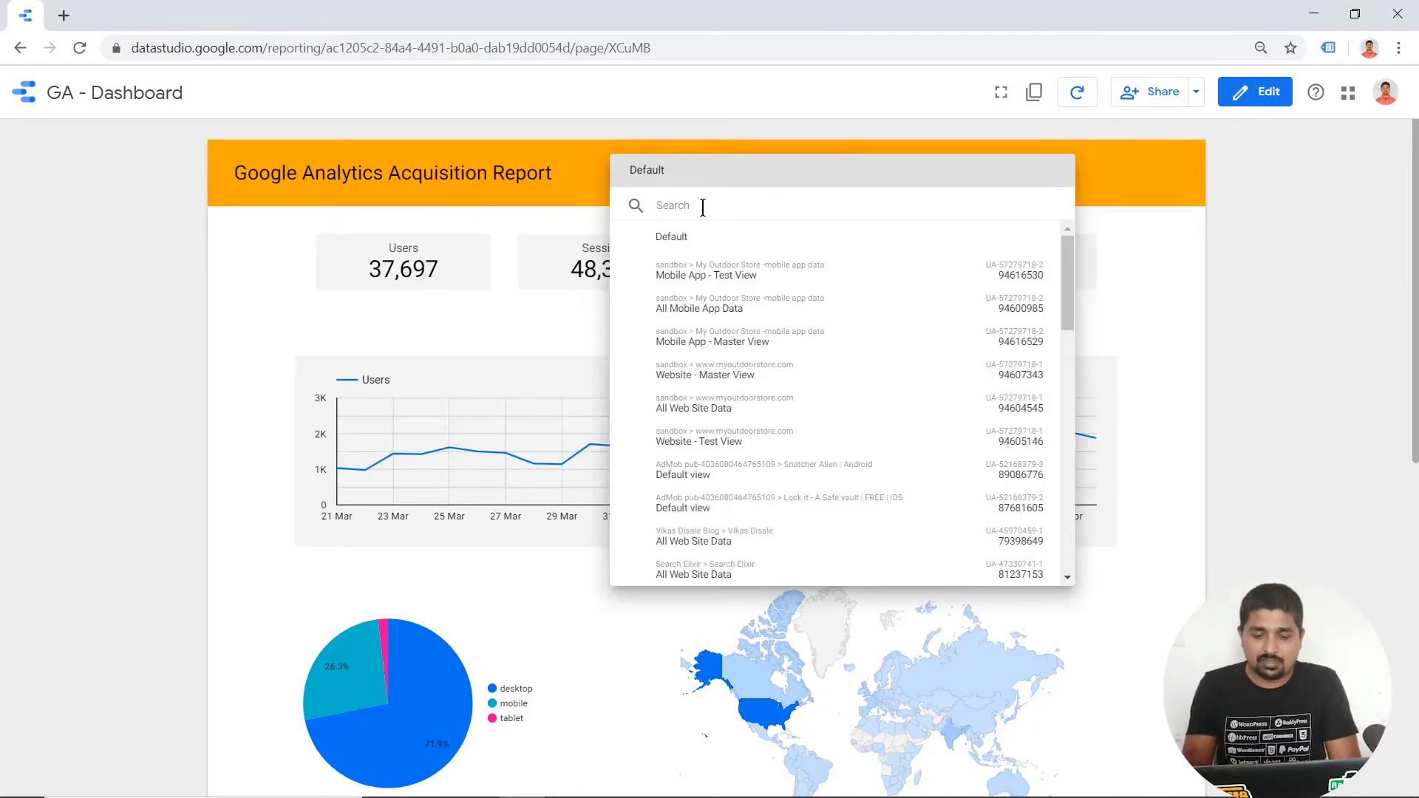
pyautogui.write('digita')
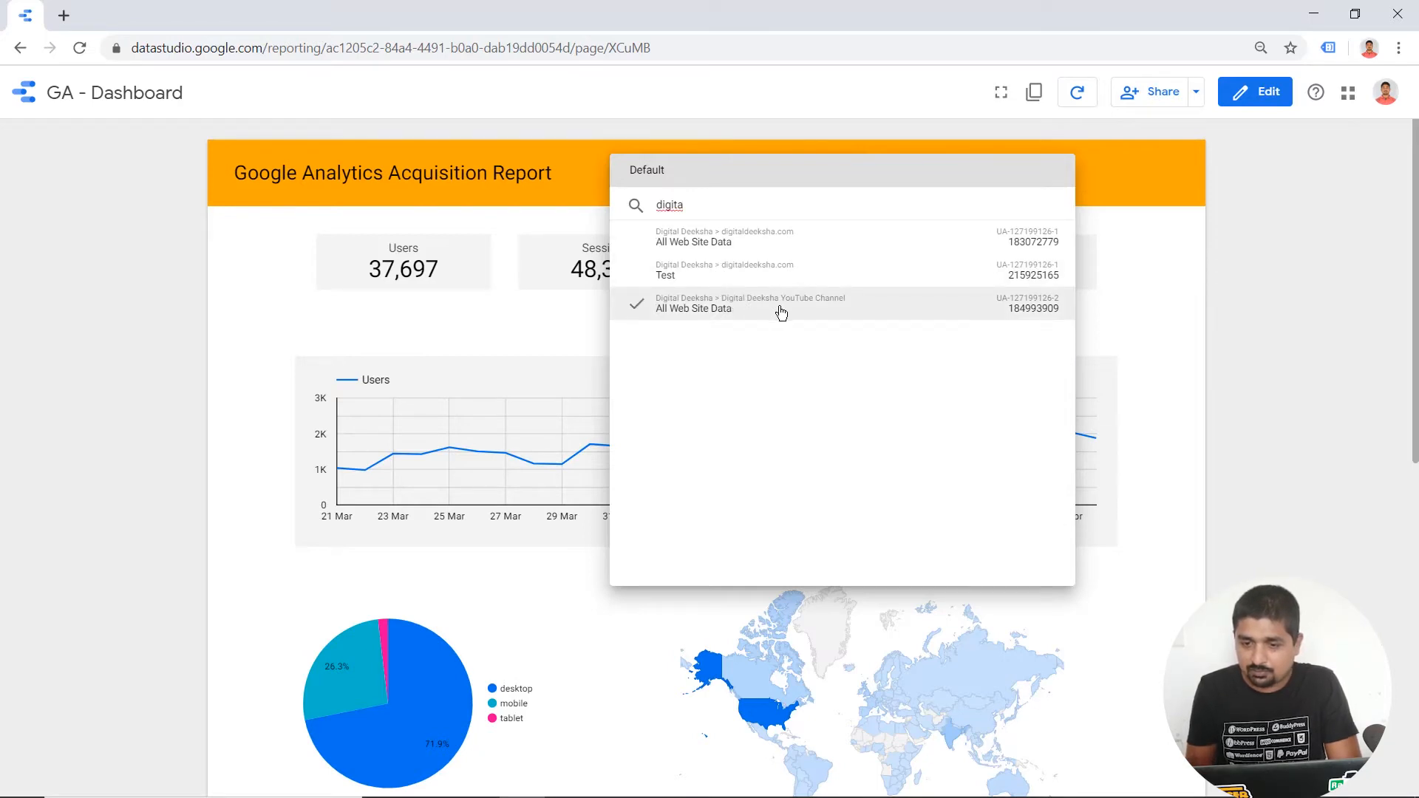
pyautogui.click(794, 281)
pyautogui.click(817, 248)
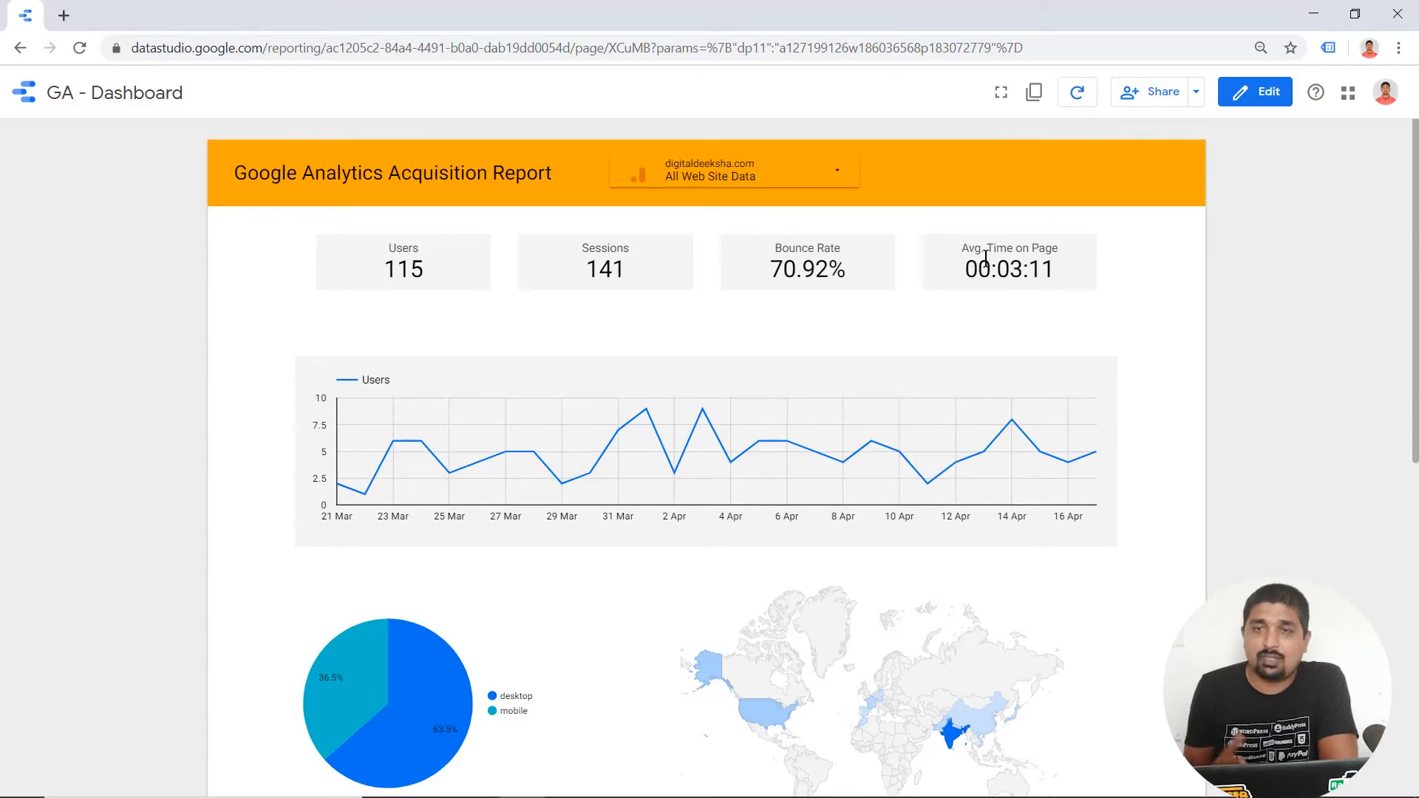
pyautogui.scroll(-8, 985, 258)
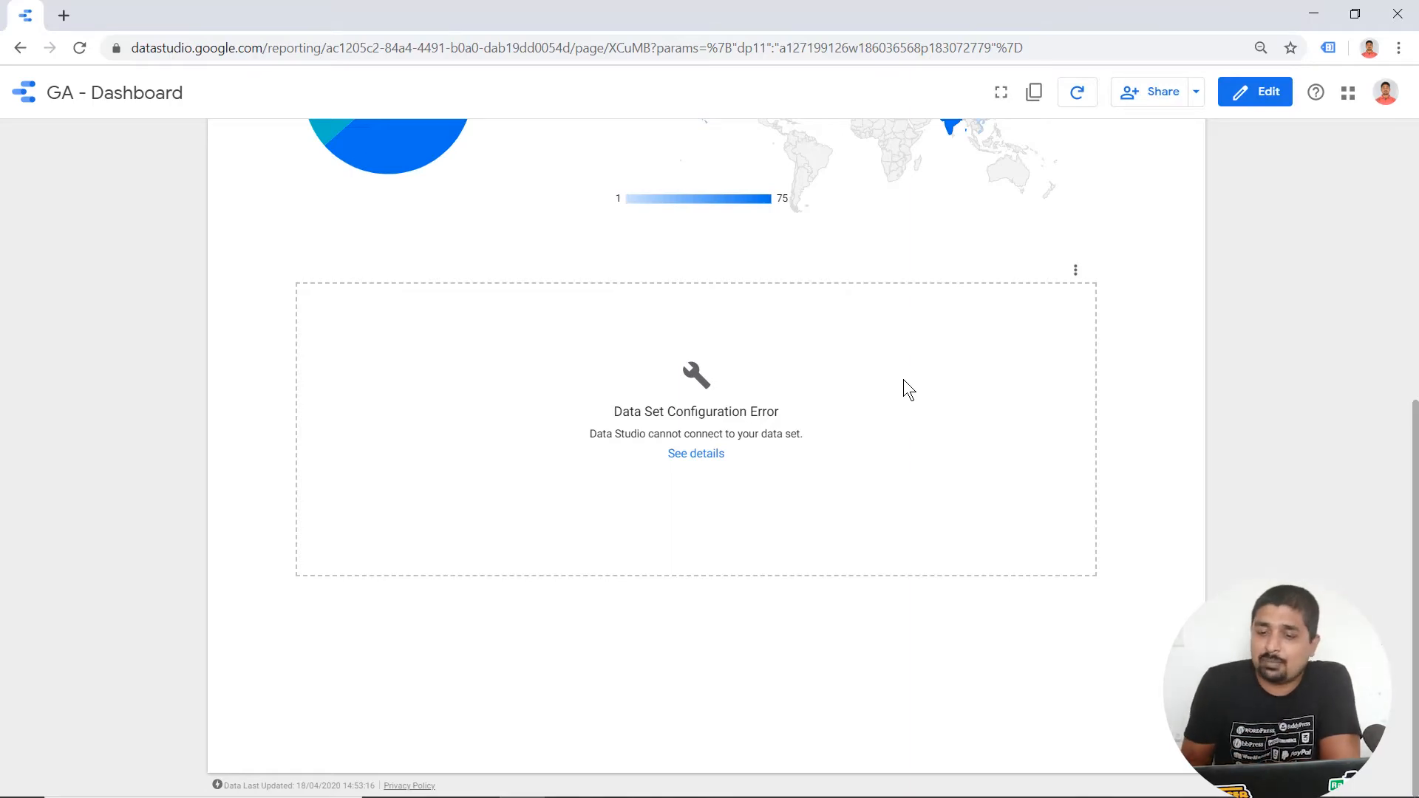
pyautogui.scroll(8, 904, 379)
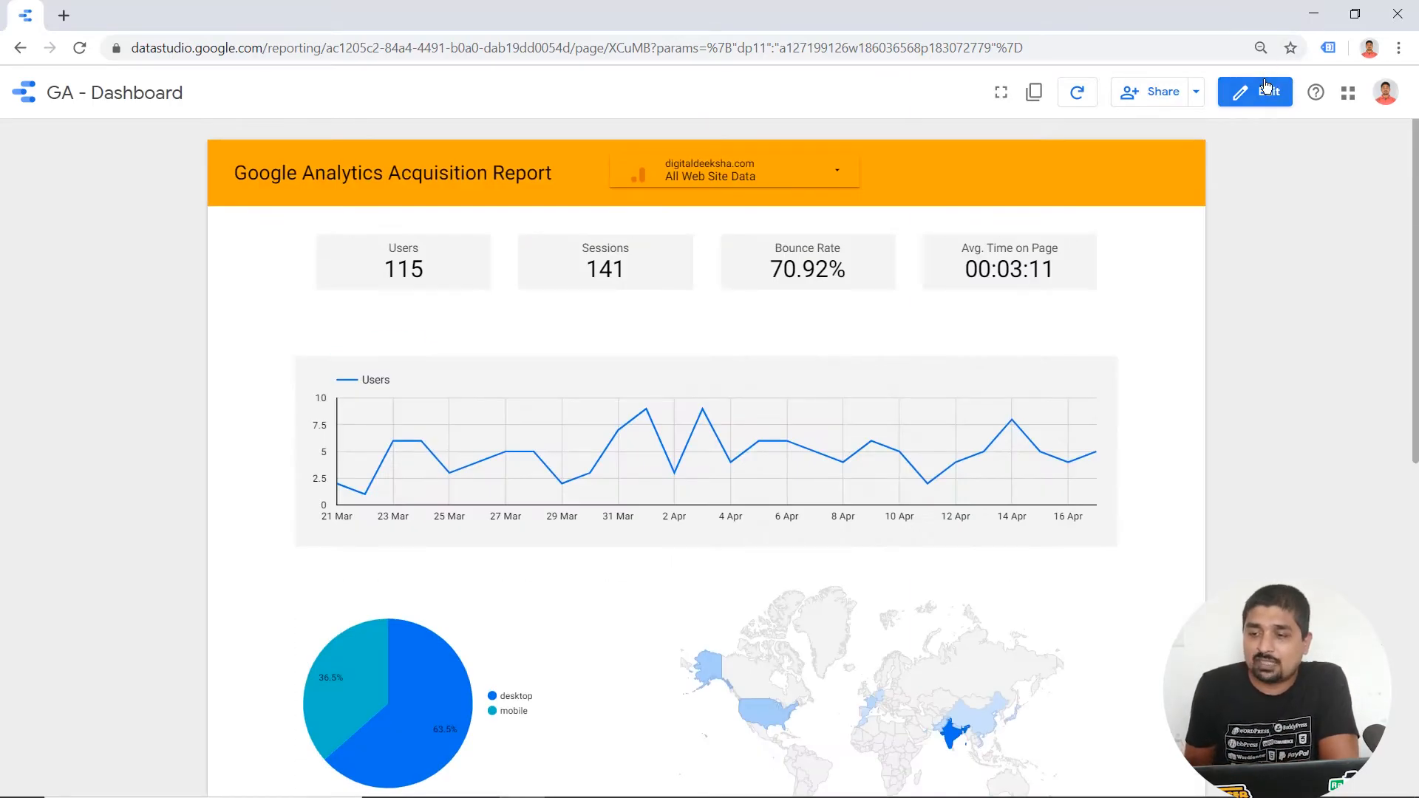
# Step: Return to edit mode and replace the Source / Medium table's Avg User Duration metric with Avg. Time on Page
pyautogui.click(1266, 90)
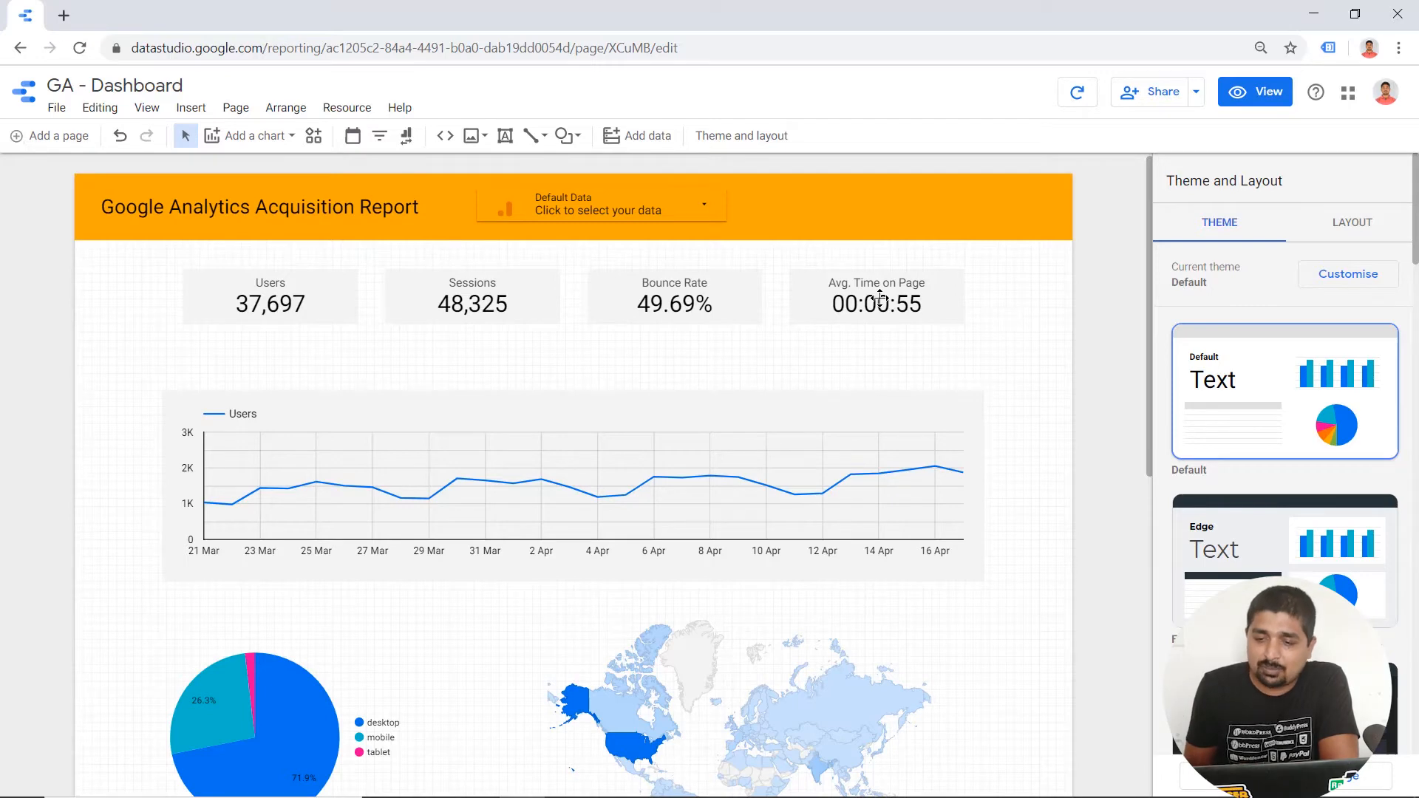
pyautogui.scroll(-6, 880, 298)
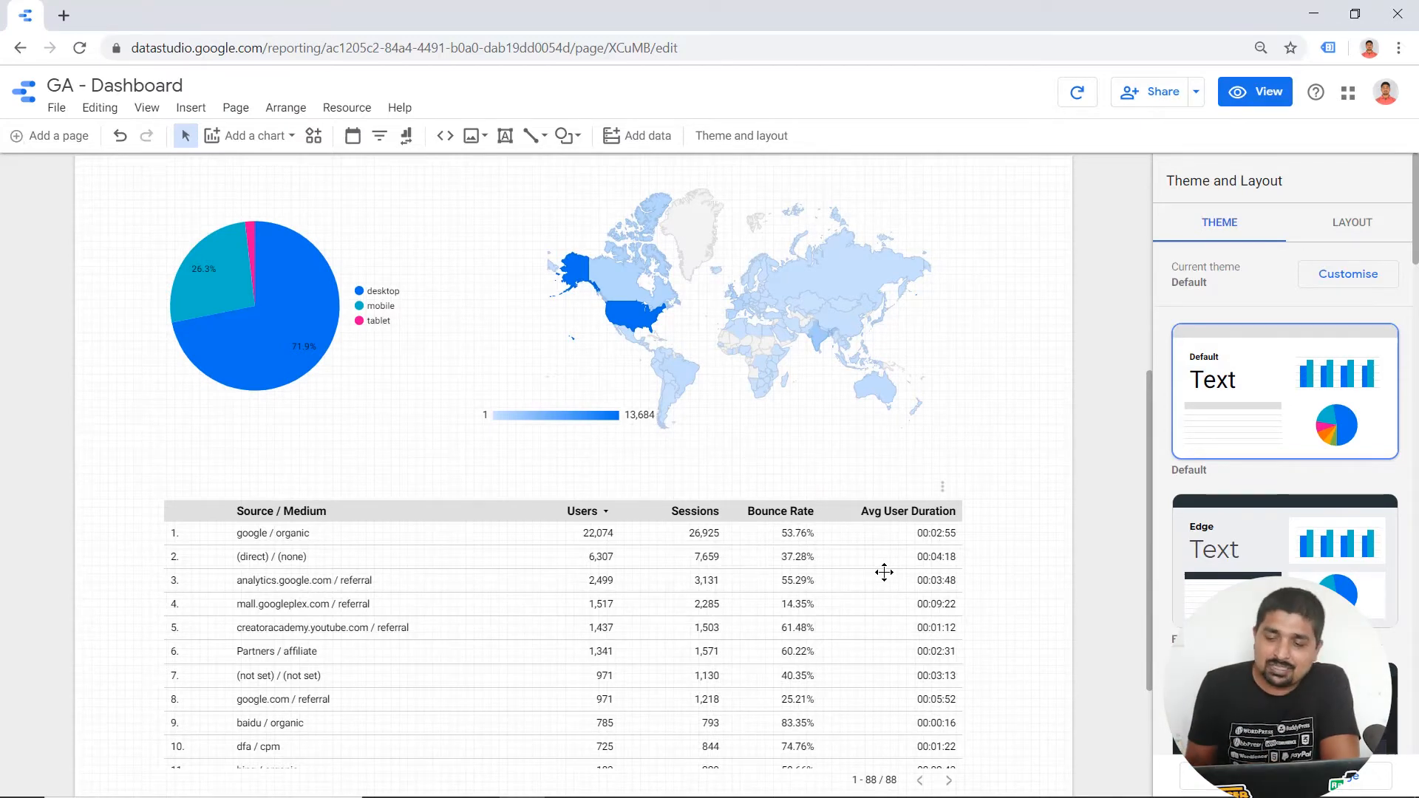
pyautogui.click(860, 564)
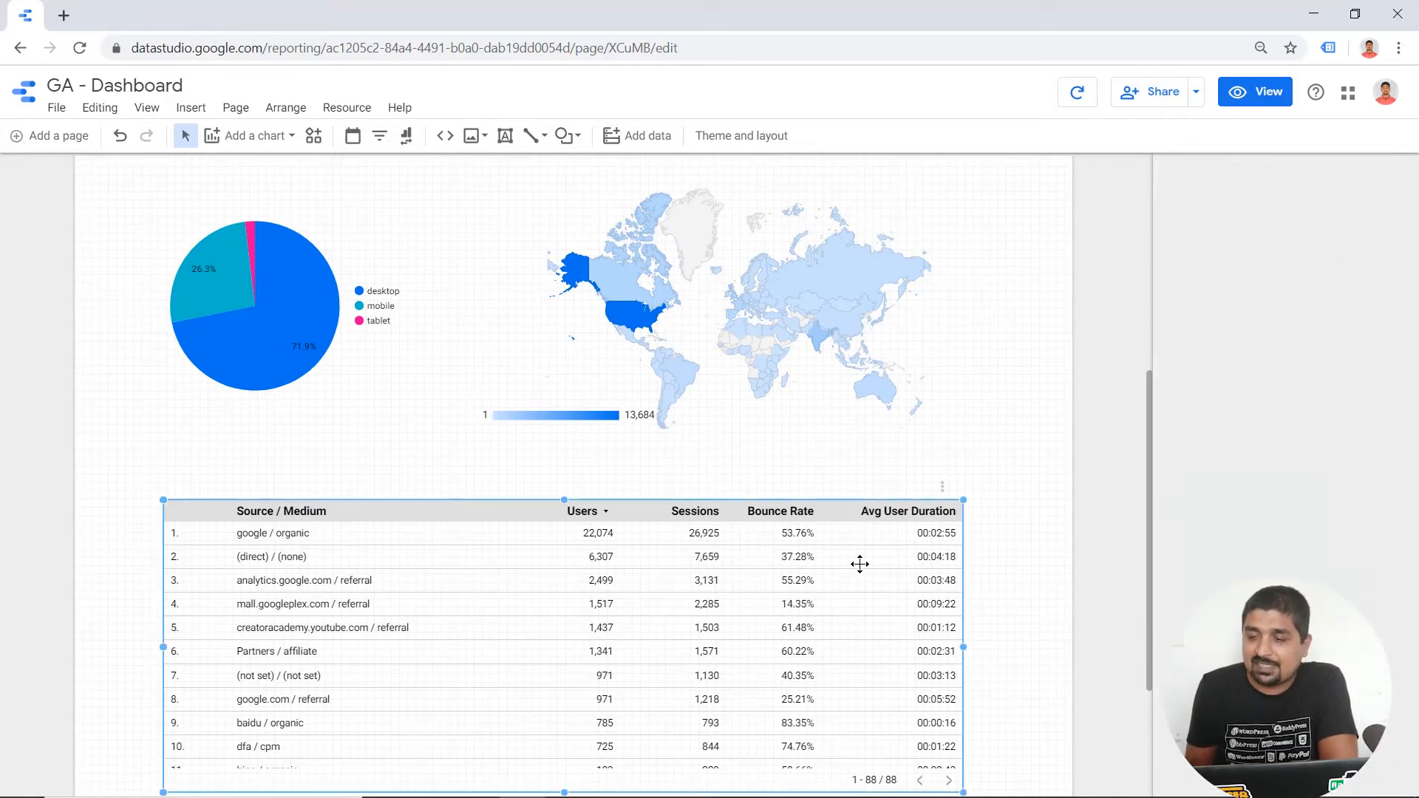
pyautogui.moveTo(1233, 367)
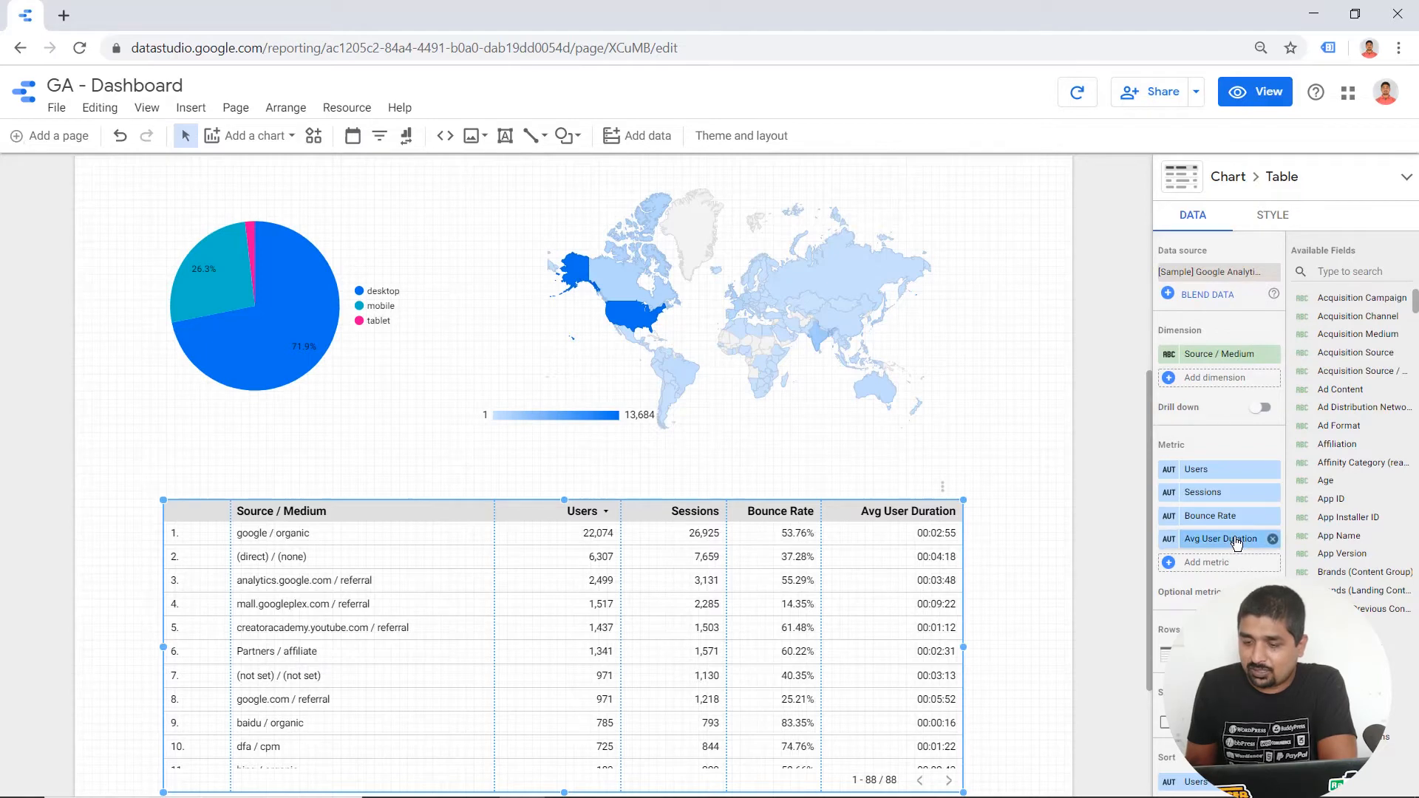
pyautogui.click(1272, 540)
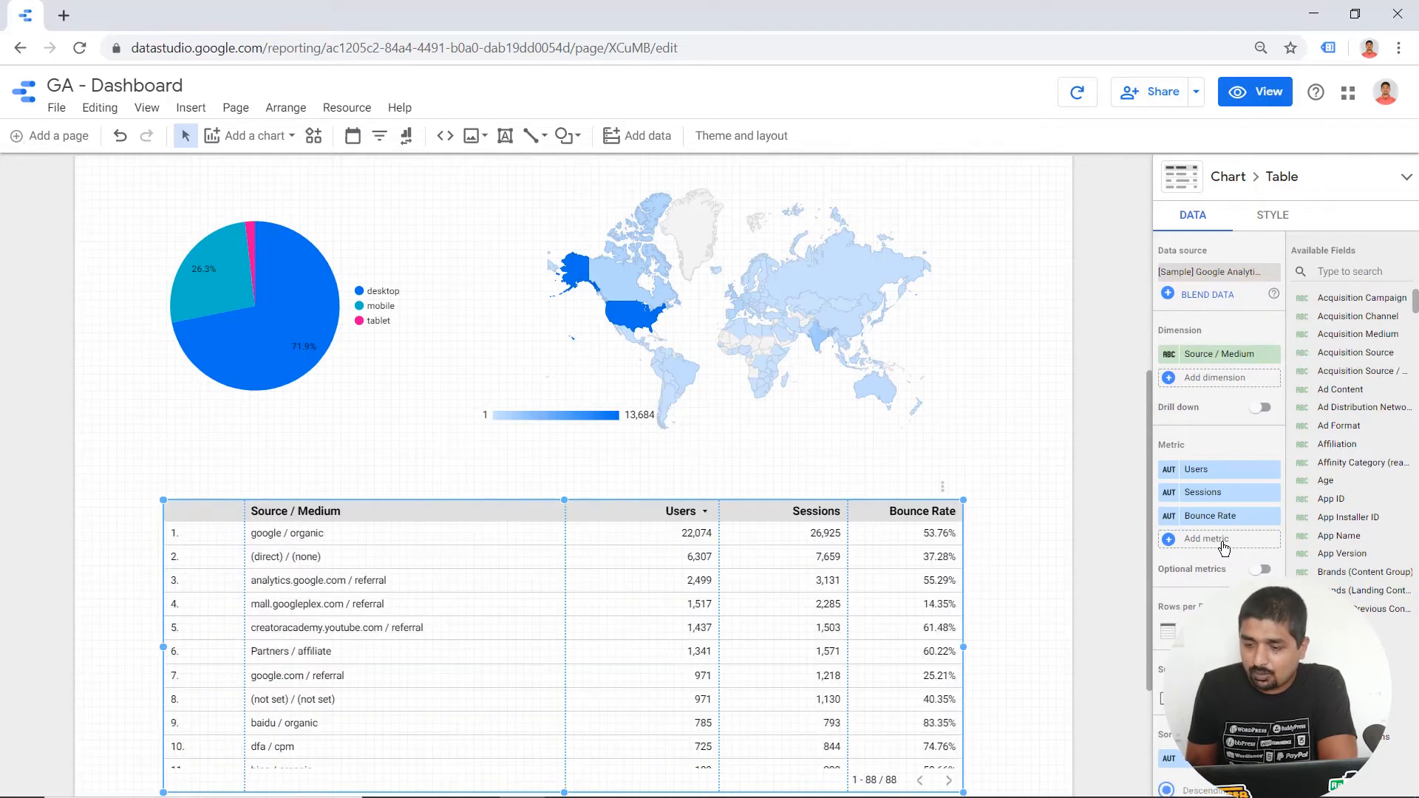
pyautogui.click(1373, 275)
pyautogui.write('avg')
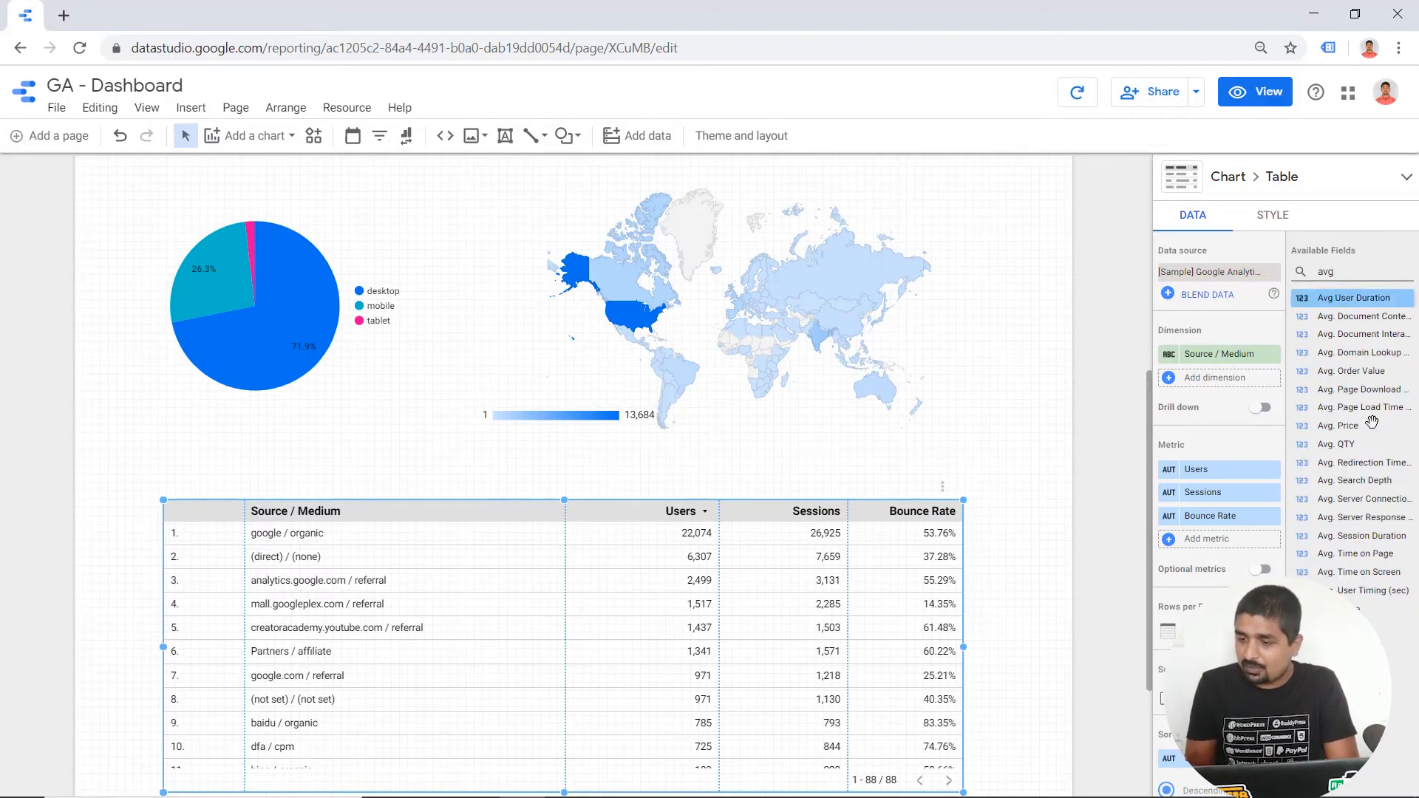
pyautogui.moveTo(1363, 555); pyautogui.dragTo(1218, 543)
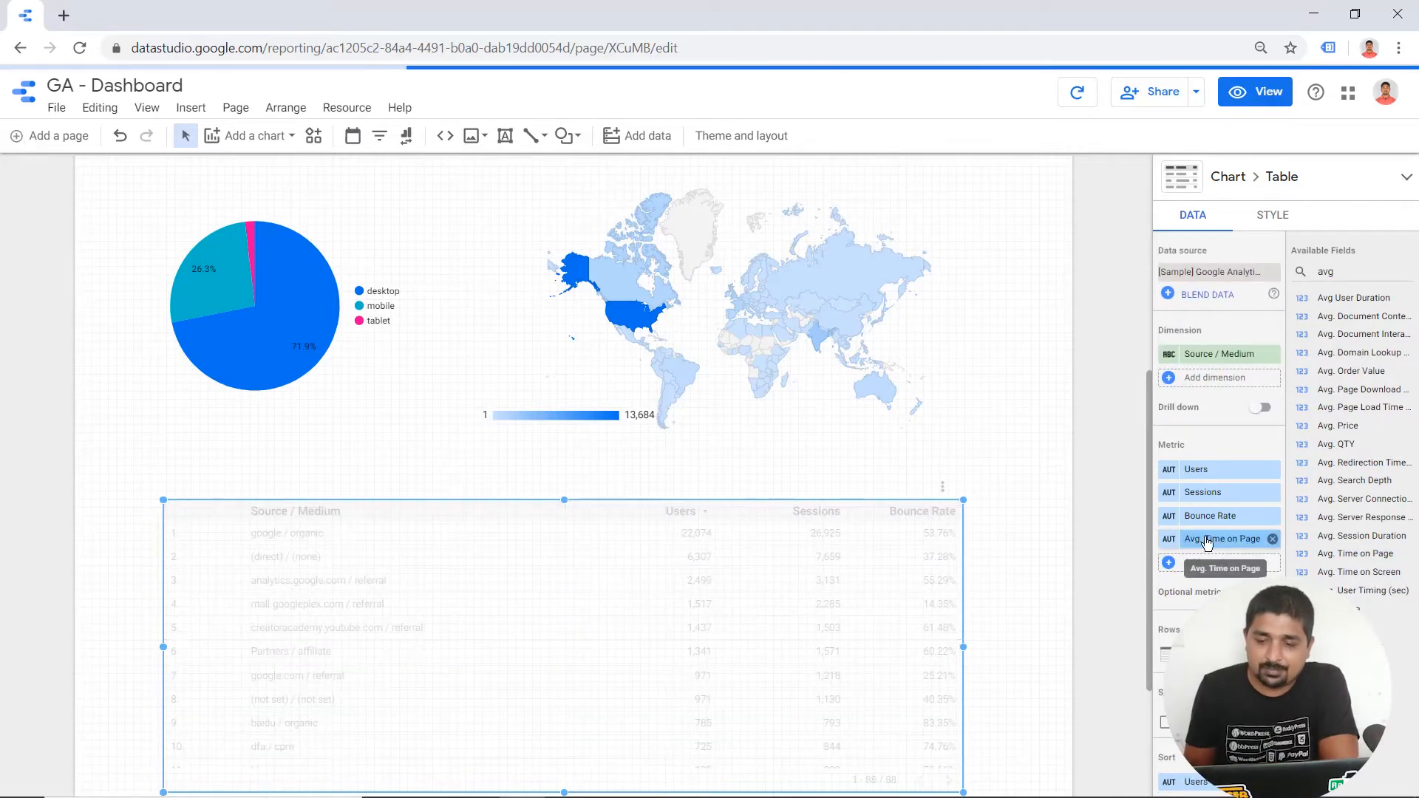
pyautogui.click(1018, 556)
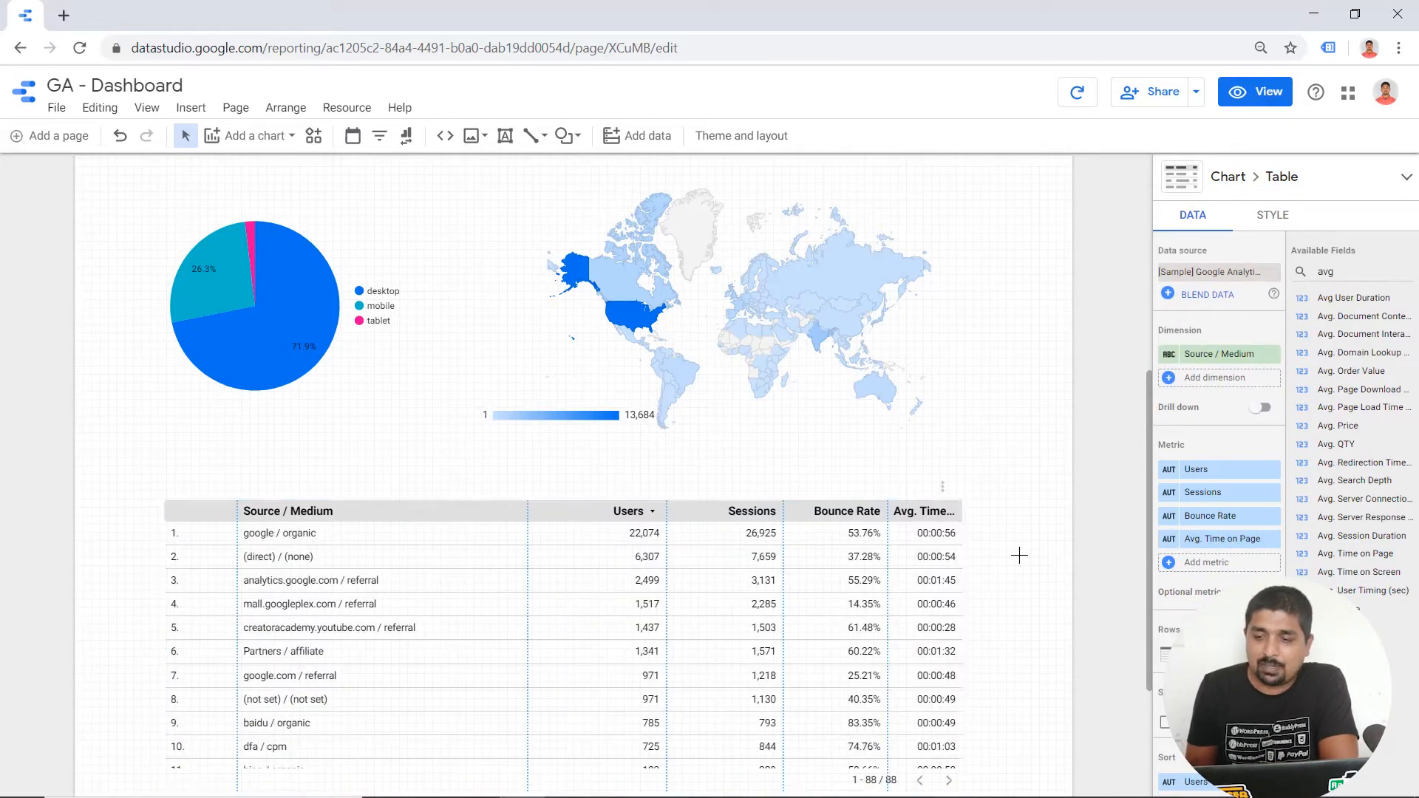
# Step: View the report with digitaldeeksha.com All Web Site Data, found by searching "digital", and check the Source / Medium table
pyautogui.click(1260, 92)
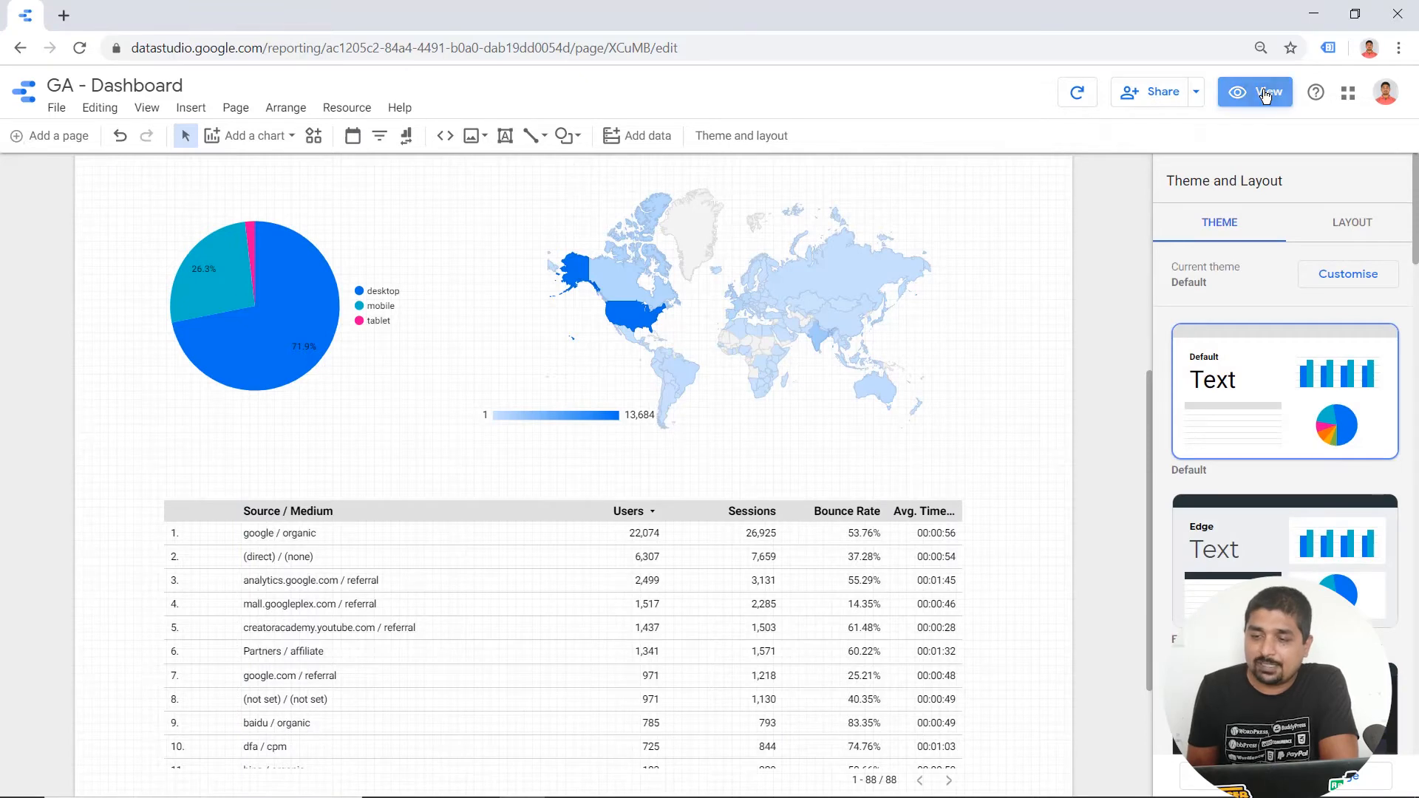
pyautogui.scroll(5, 726, 216)
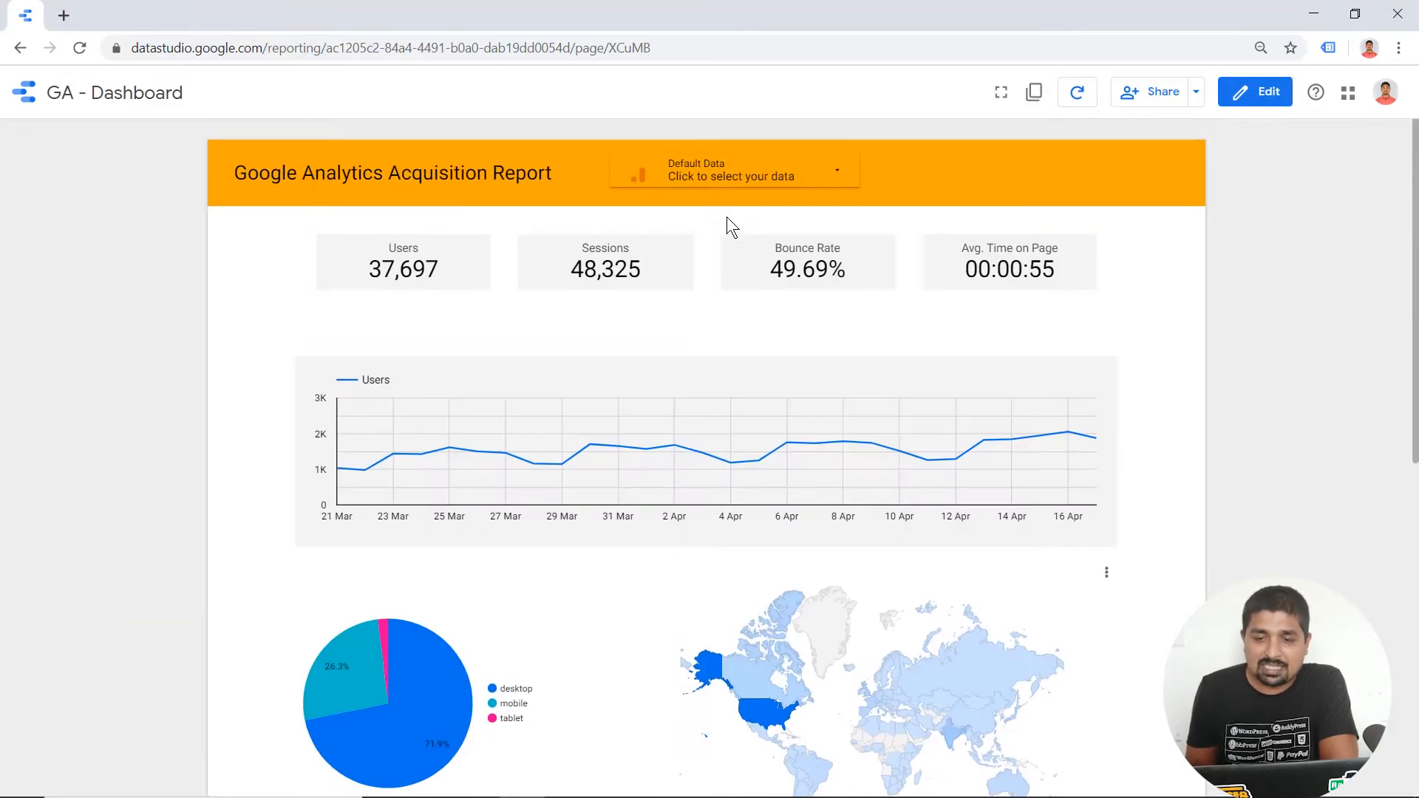
pyautogui.click(704, 178)
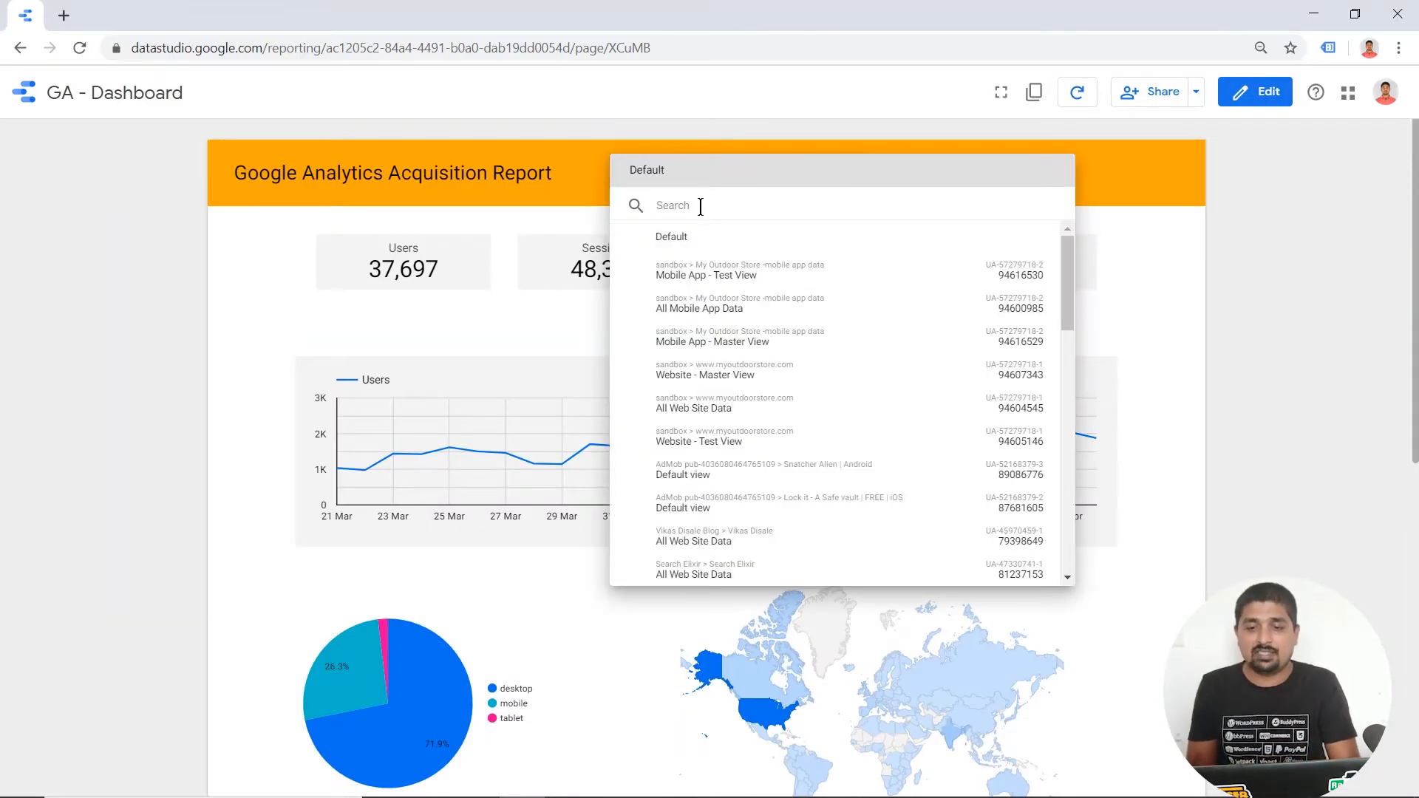
pyautogui.write('digital')
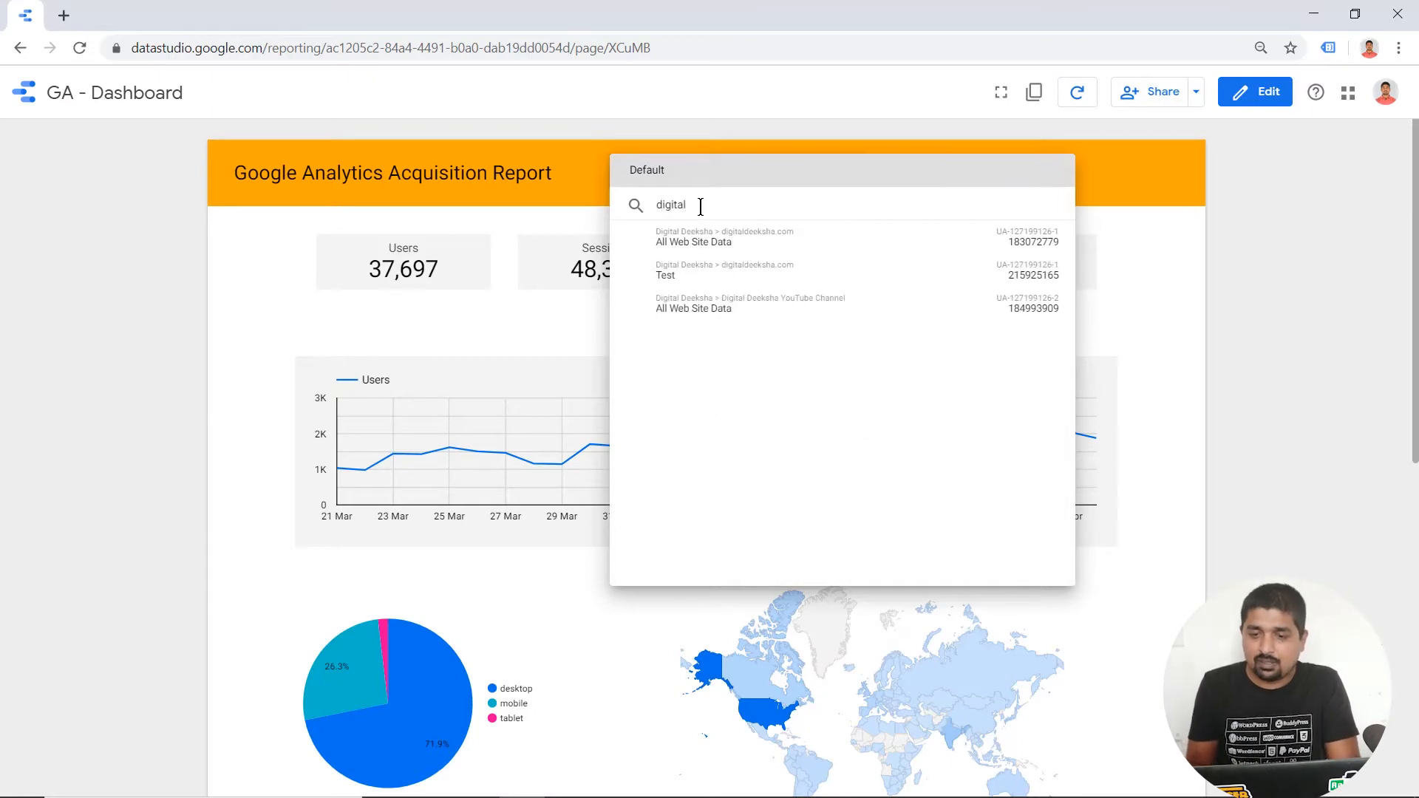
pyautogui.click(733, 257)
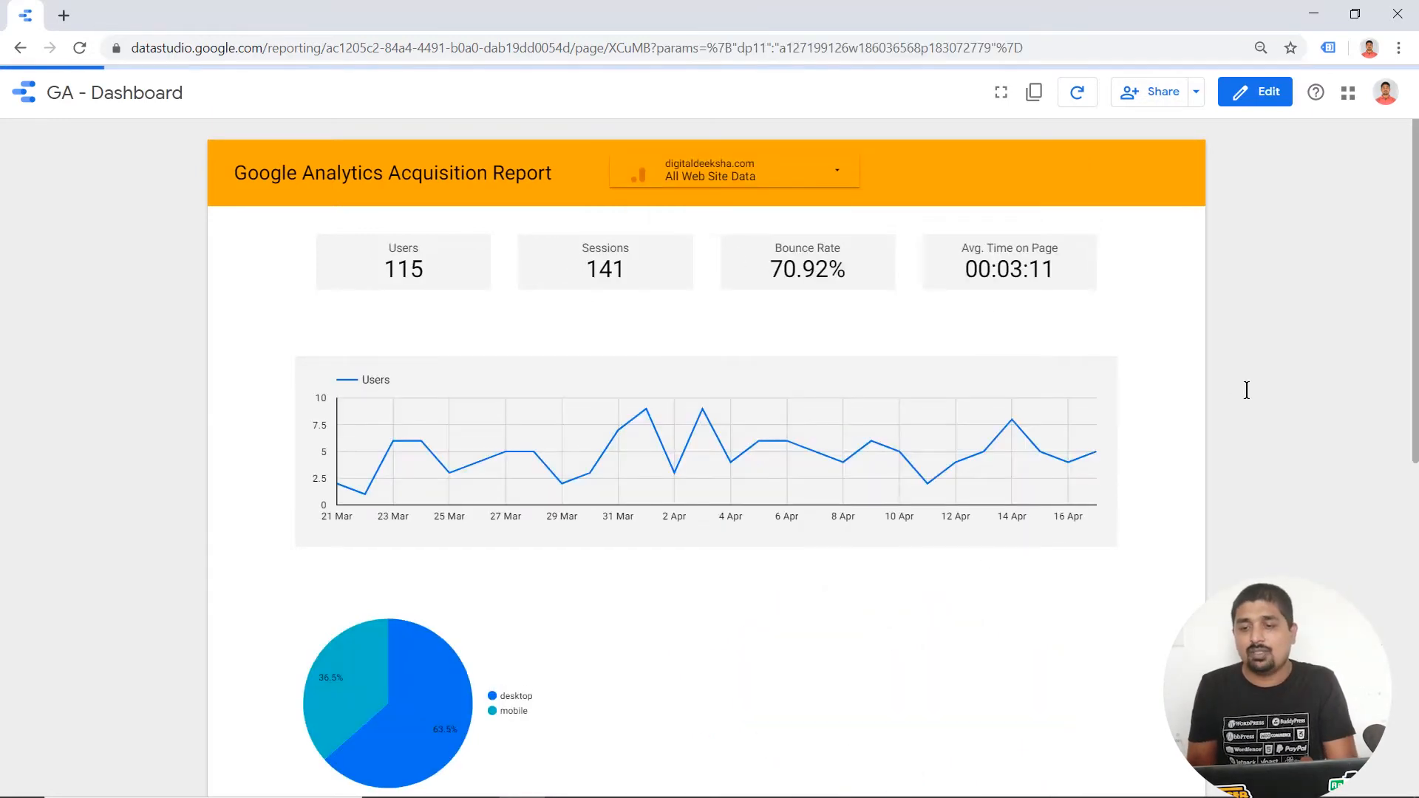
pyautogui.scroll(-8, 1160, 447)
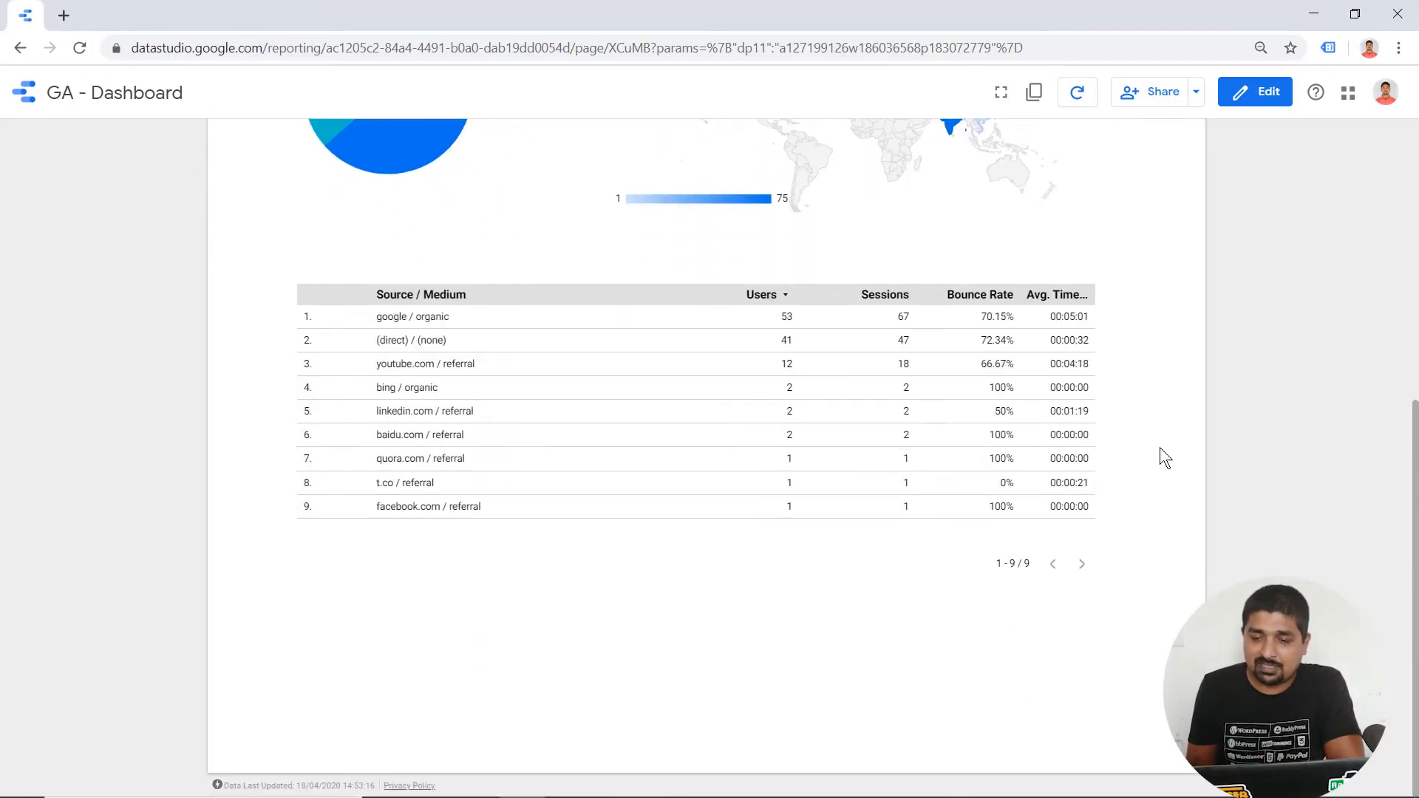
pyautogui.scroll(8, 908, 365)
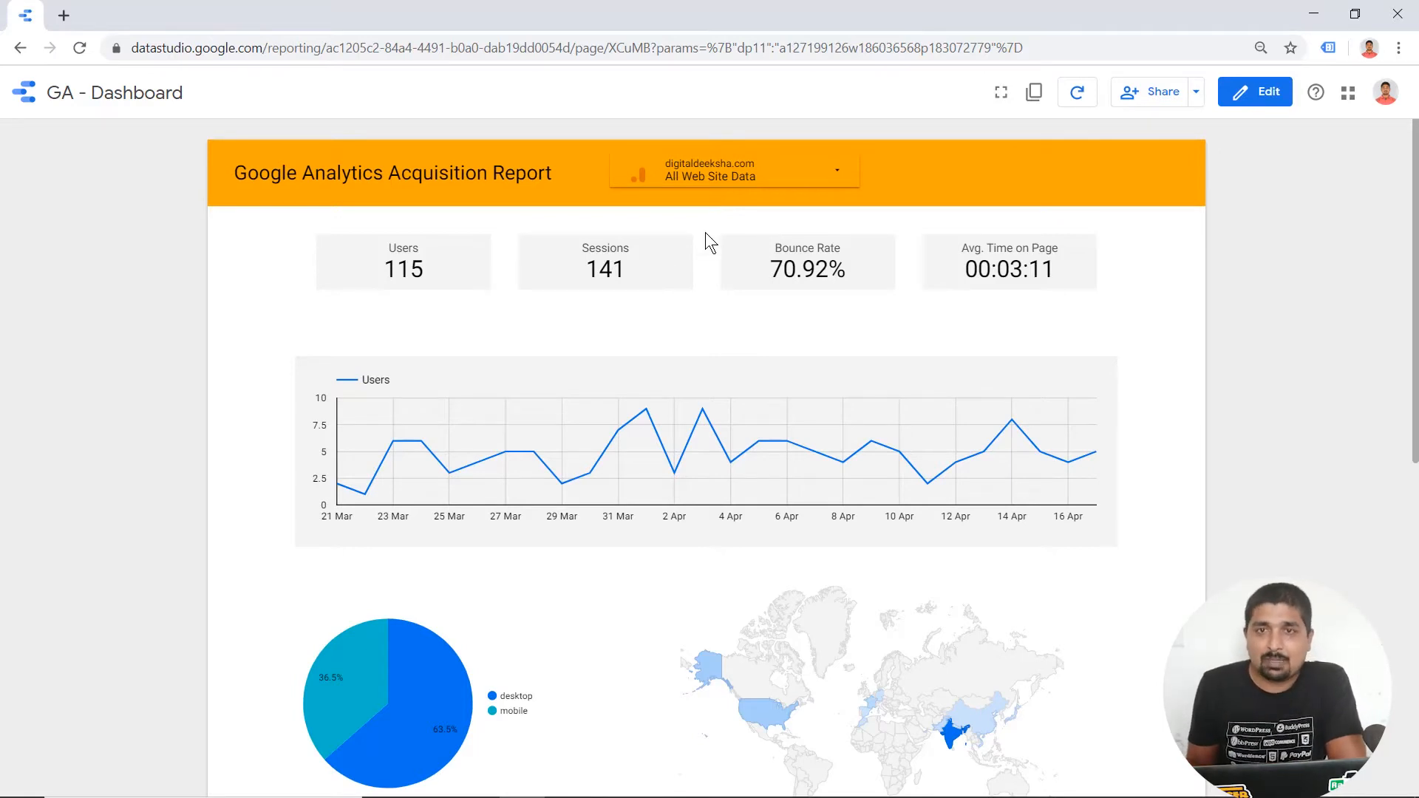
# Step: Return to edit mode and insert a date range control in the orange header, beside the data control
pyautogui.click(1266, 101)
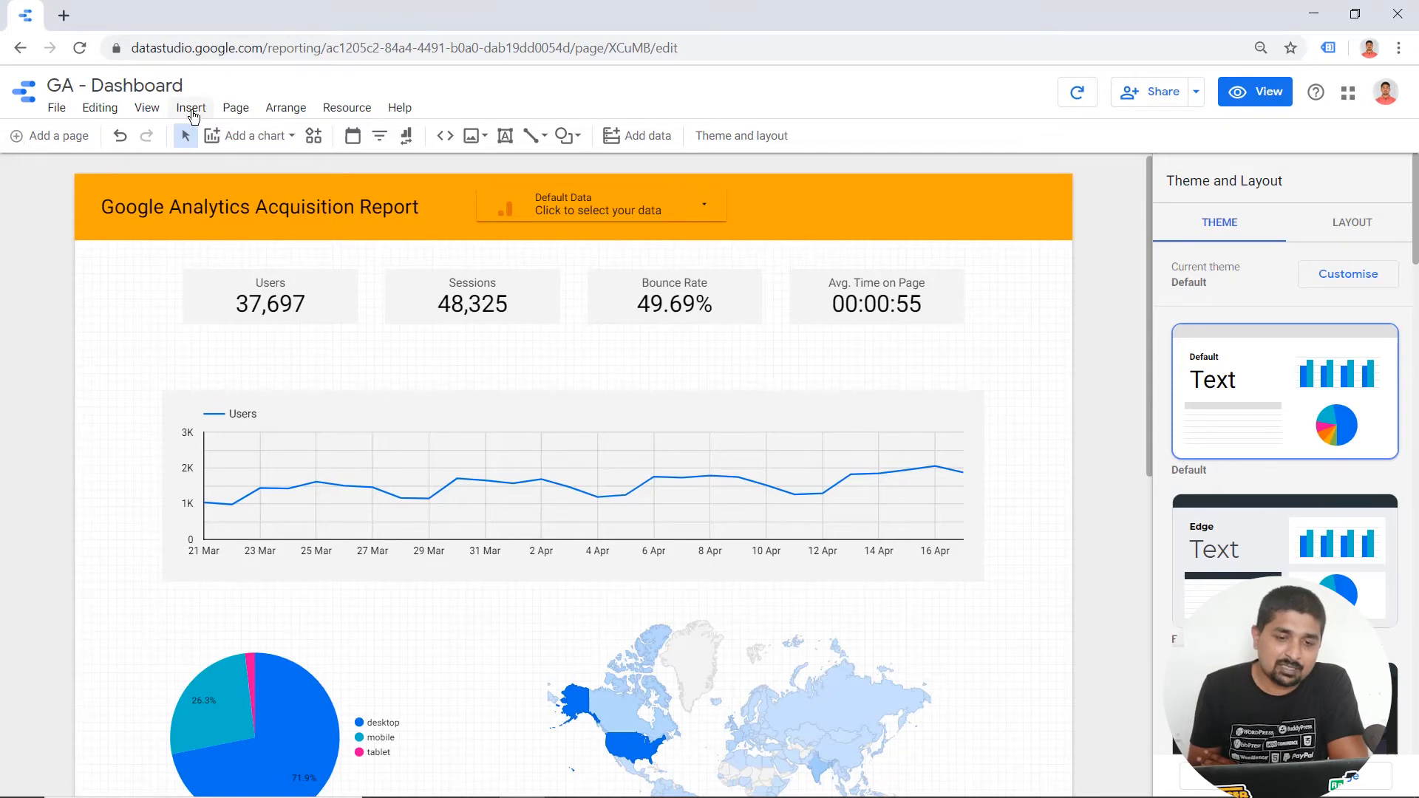
pyautogui.click(191, 111)
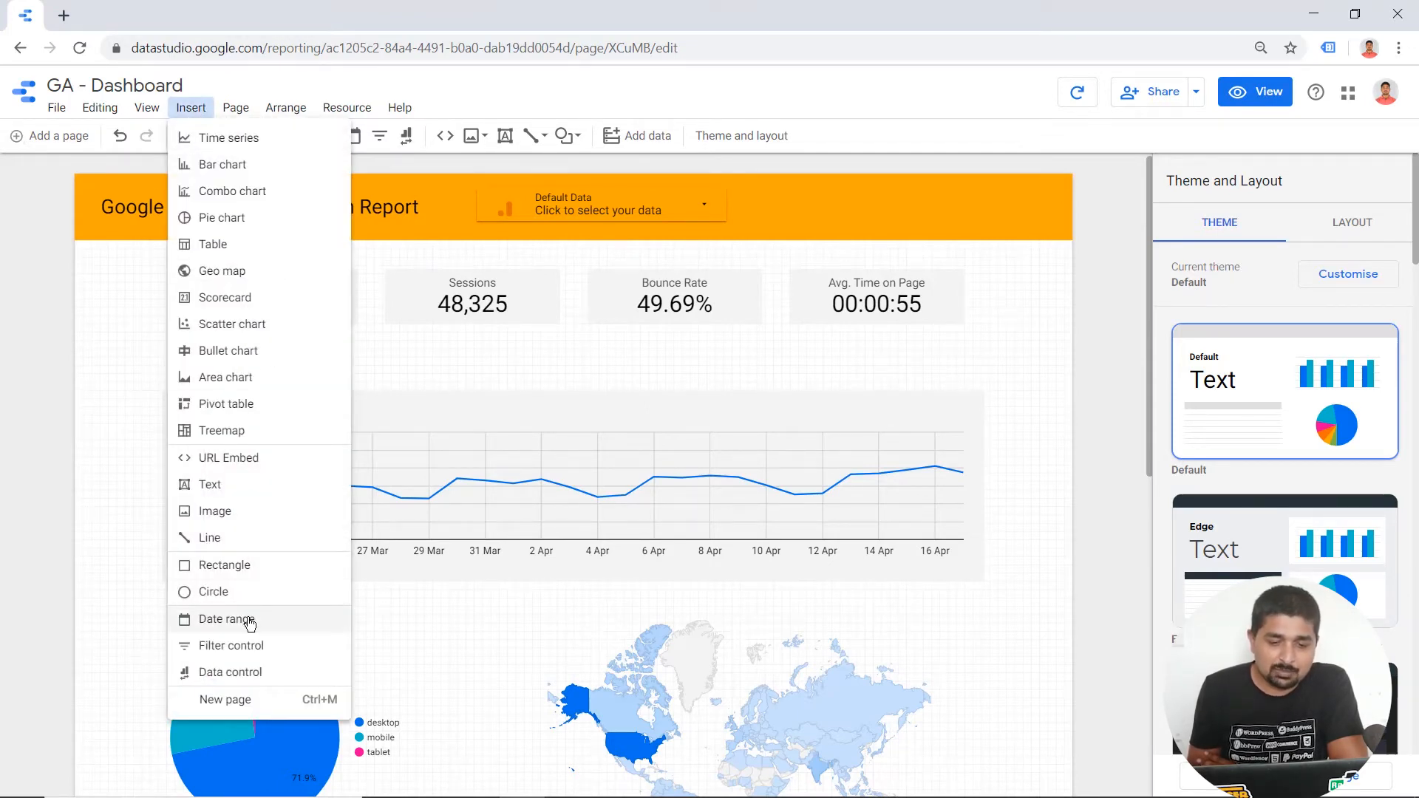
pyautogui.click(225, 619)
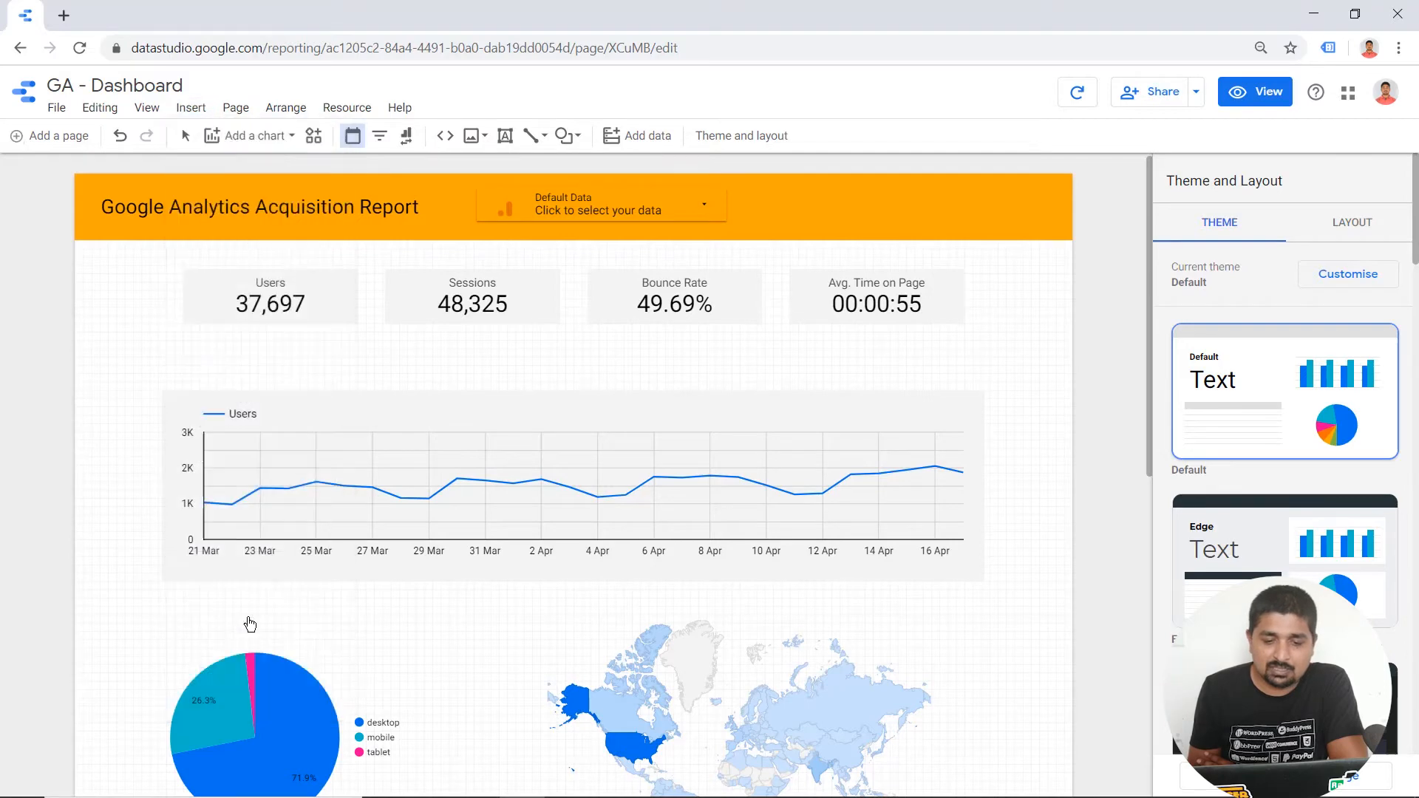
pyautogui.click(798, 191)
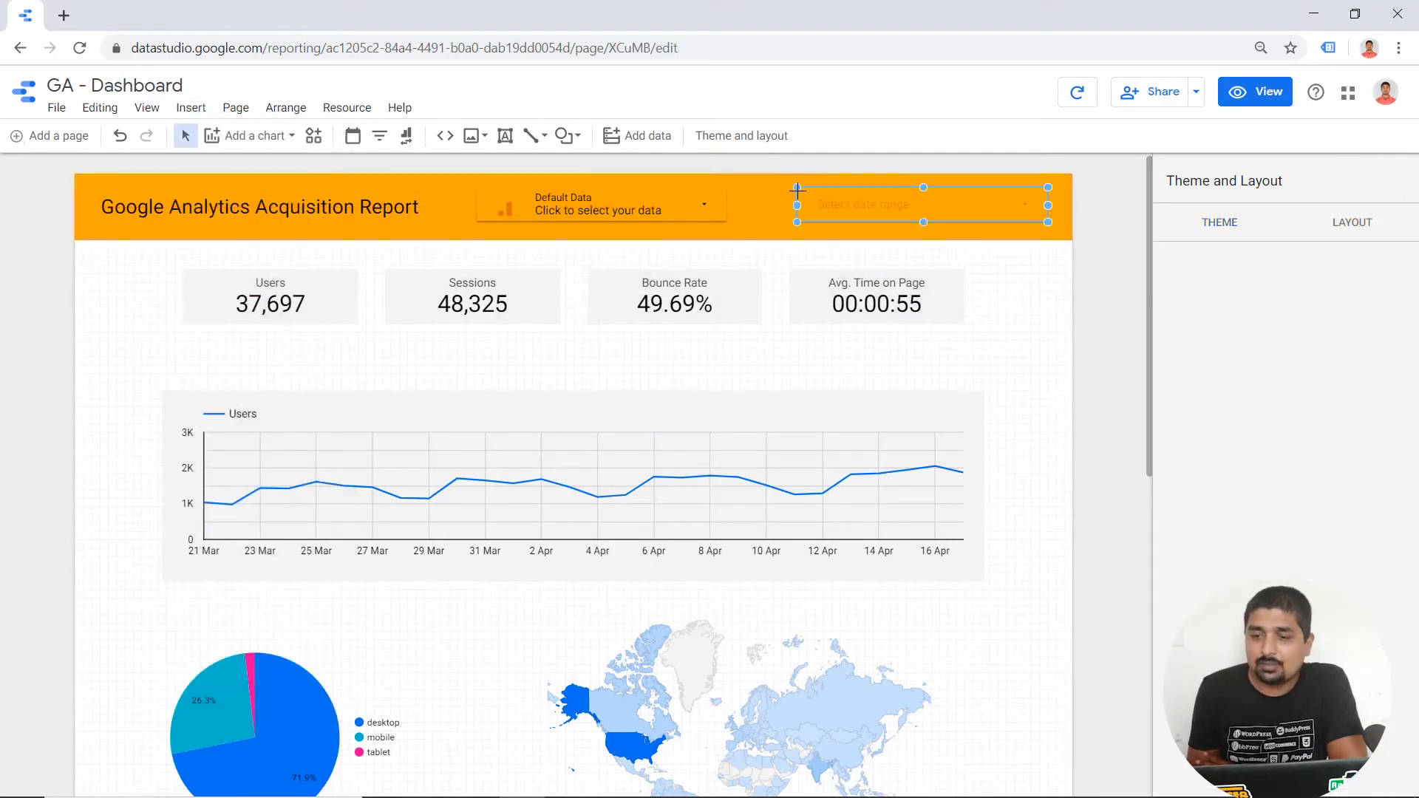
pyautogui.click(1062, 366)
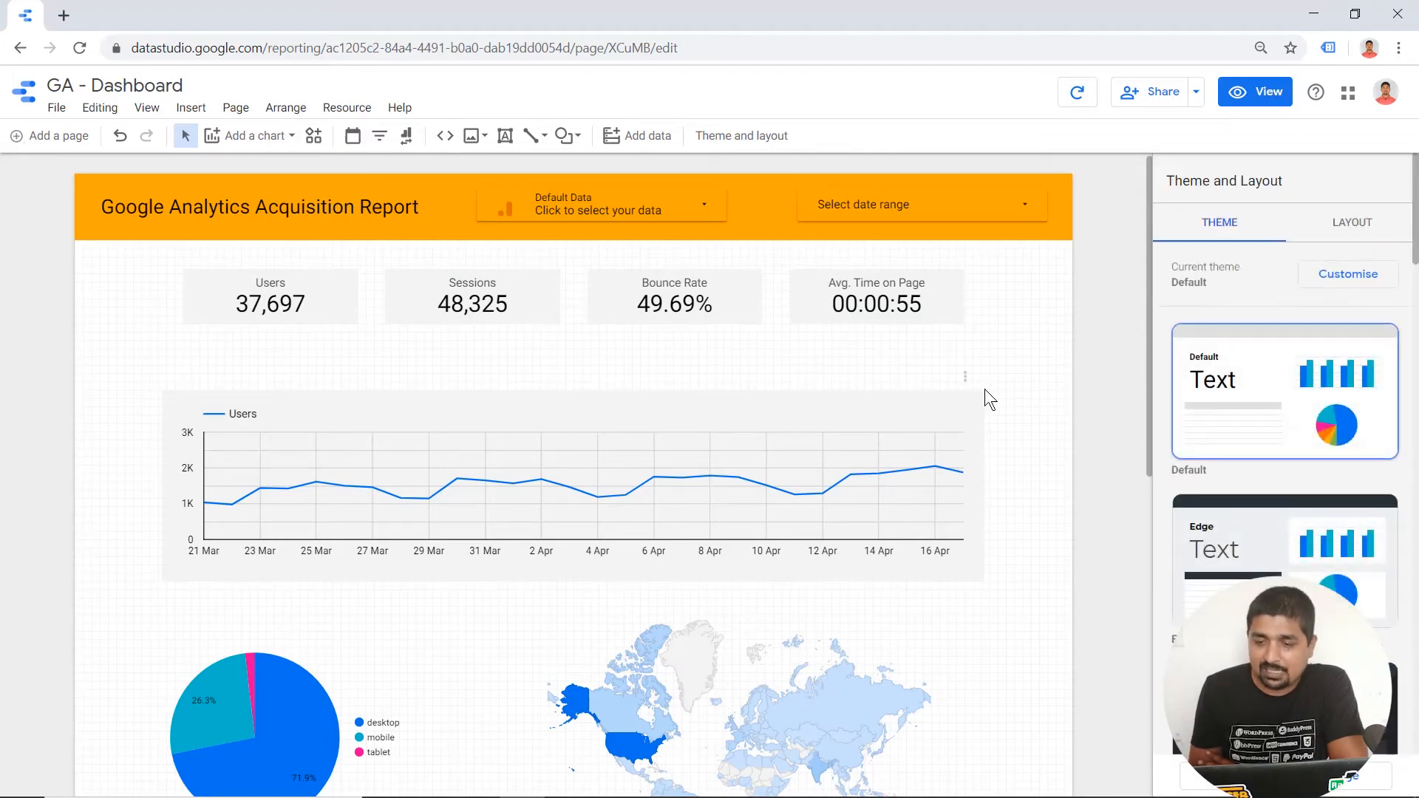
pyautogui.scroll(-3, 985, 389)
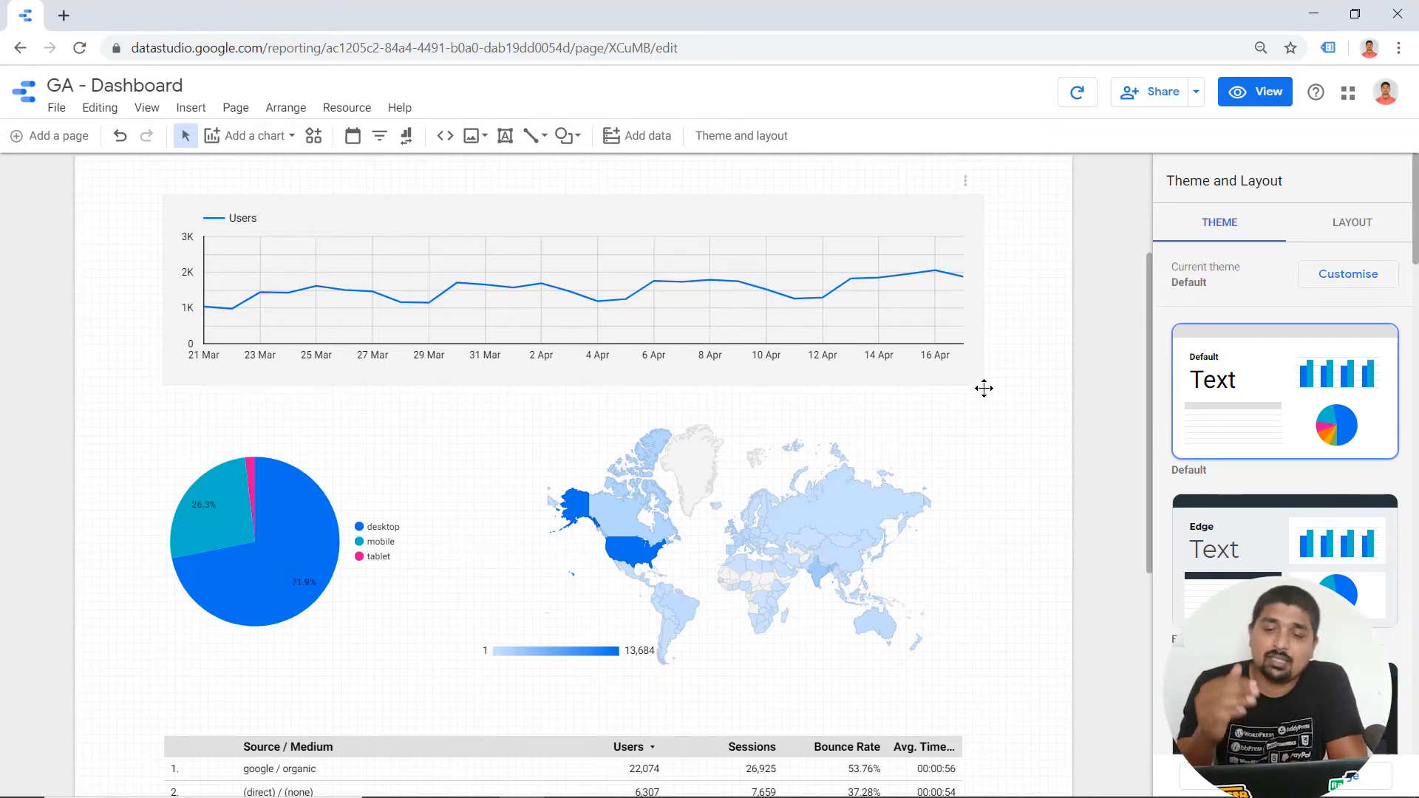
pyautogui.scroll(3, 1026, 381)
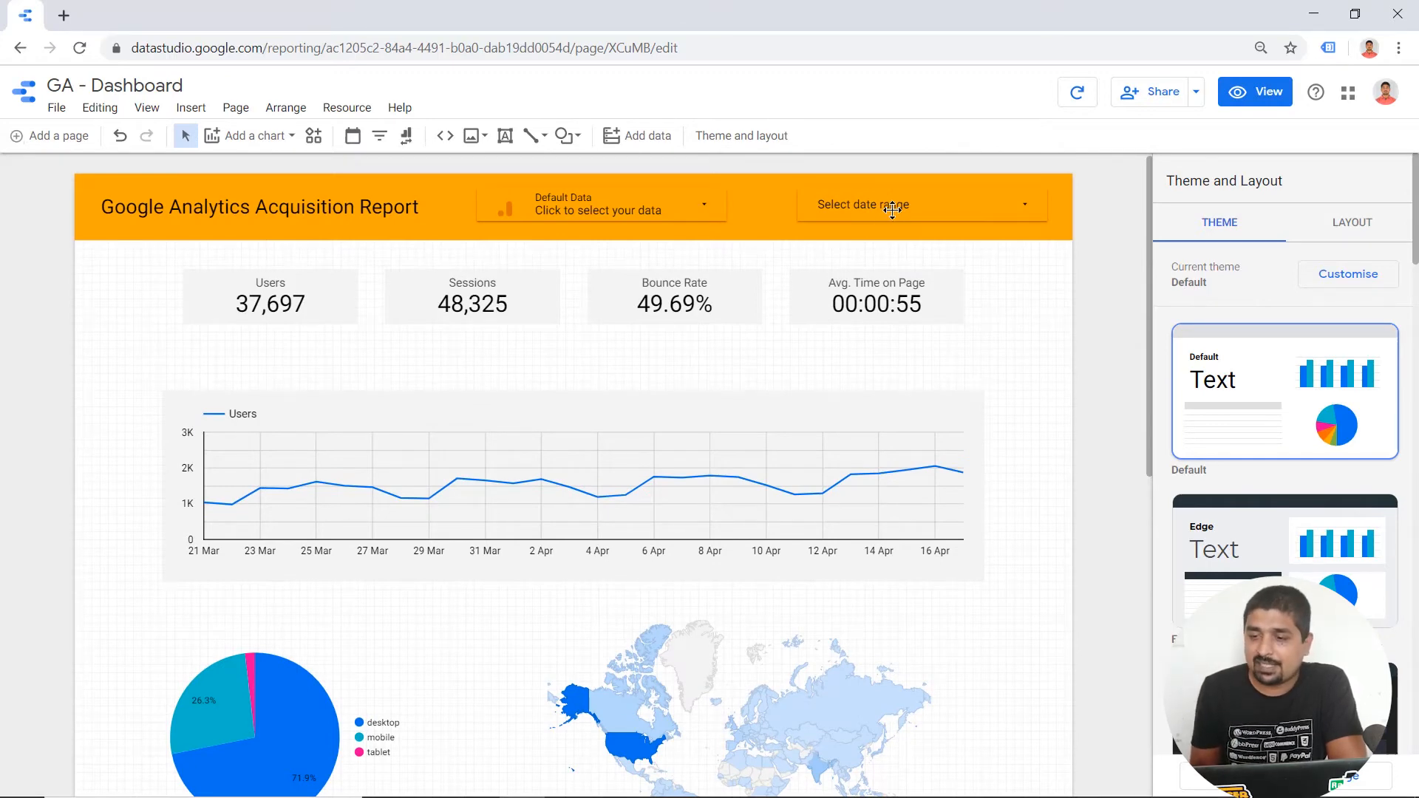
# Step: View the report and choose 1 January 2020 as the start date in the date range control
pyautogui.click(1257, 91)
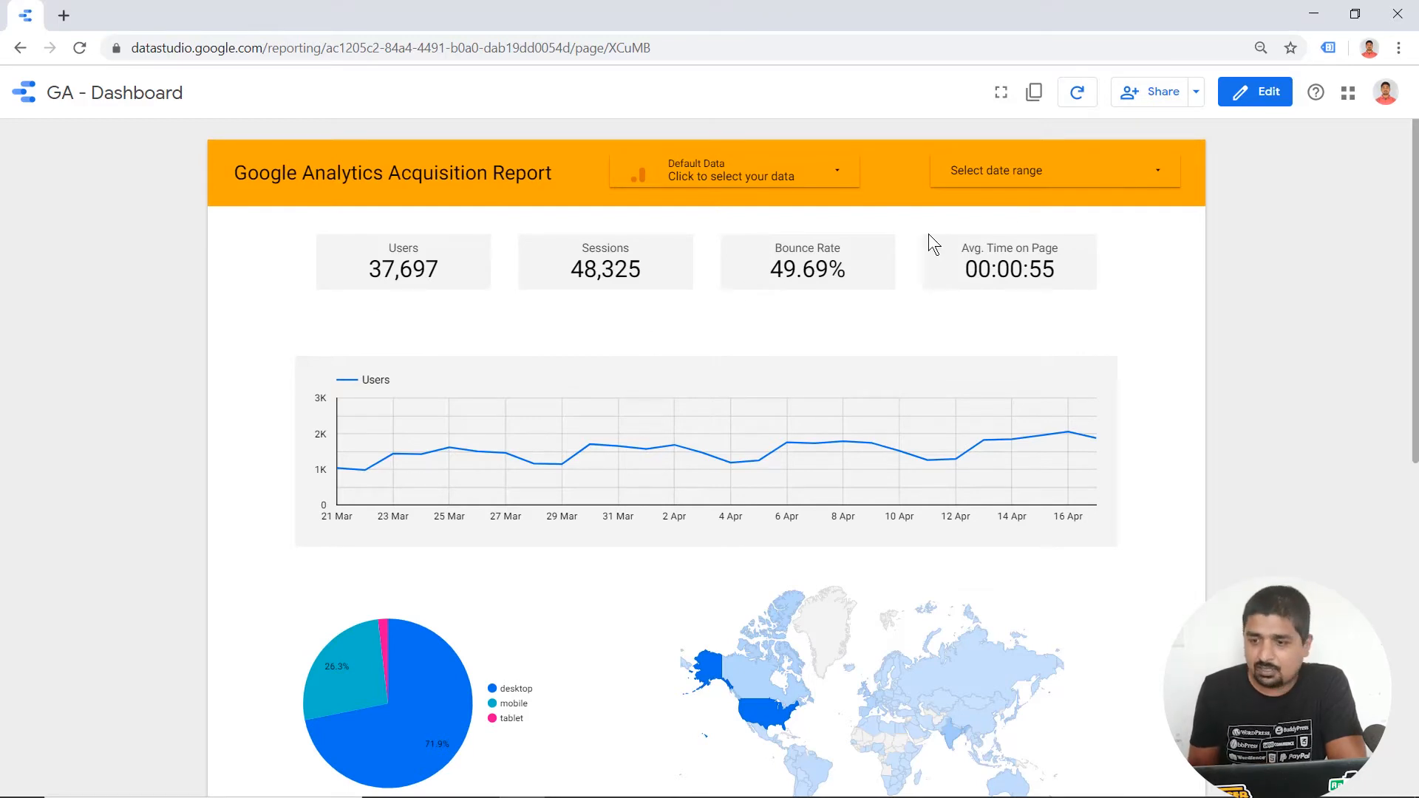
pyautogui.click(1093, 179)
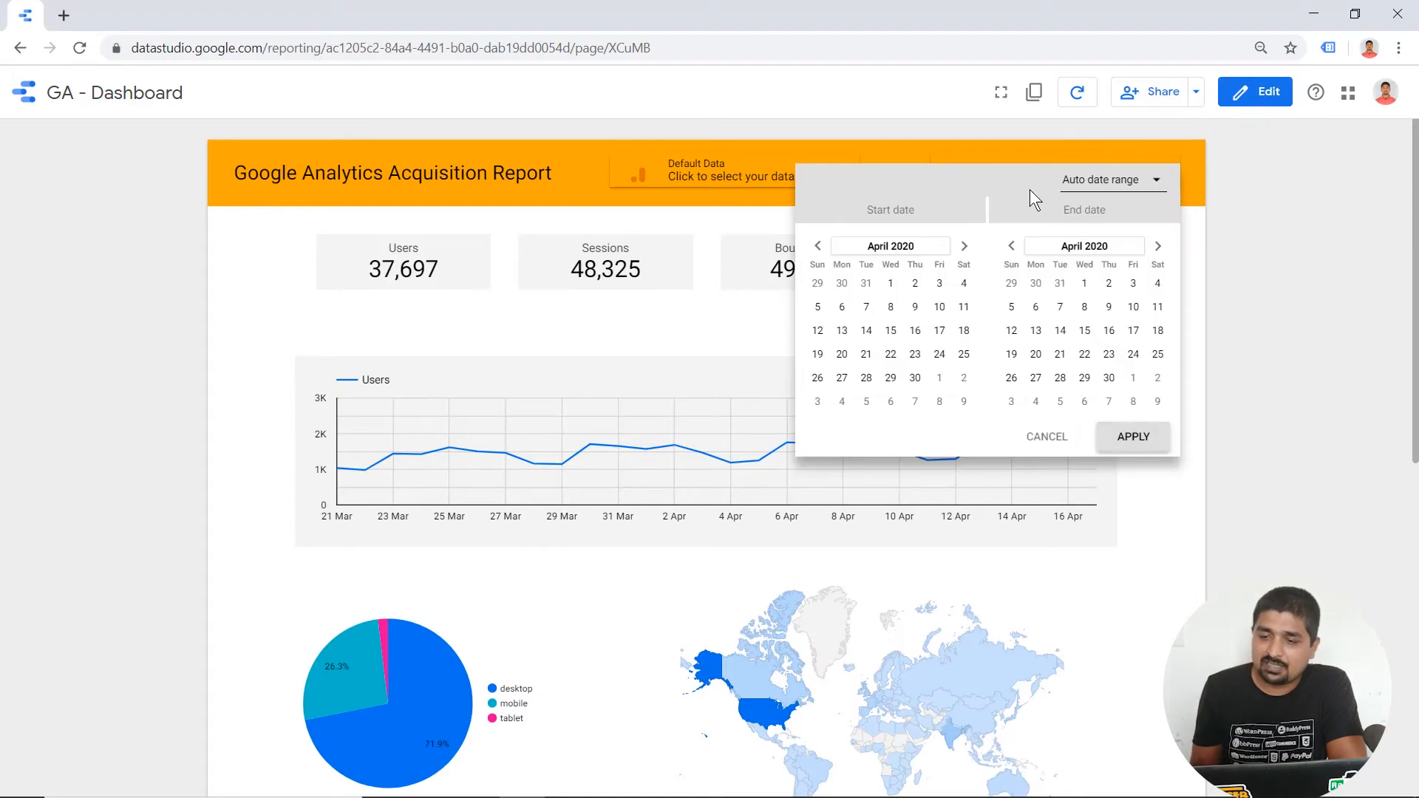
pyautogui.click(820, 249)
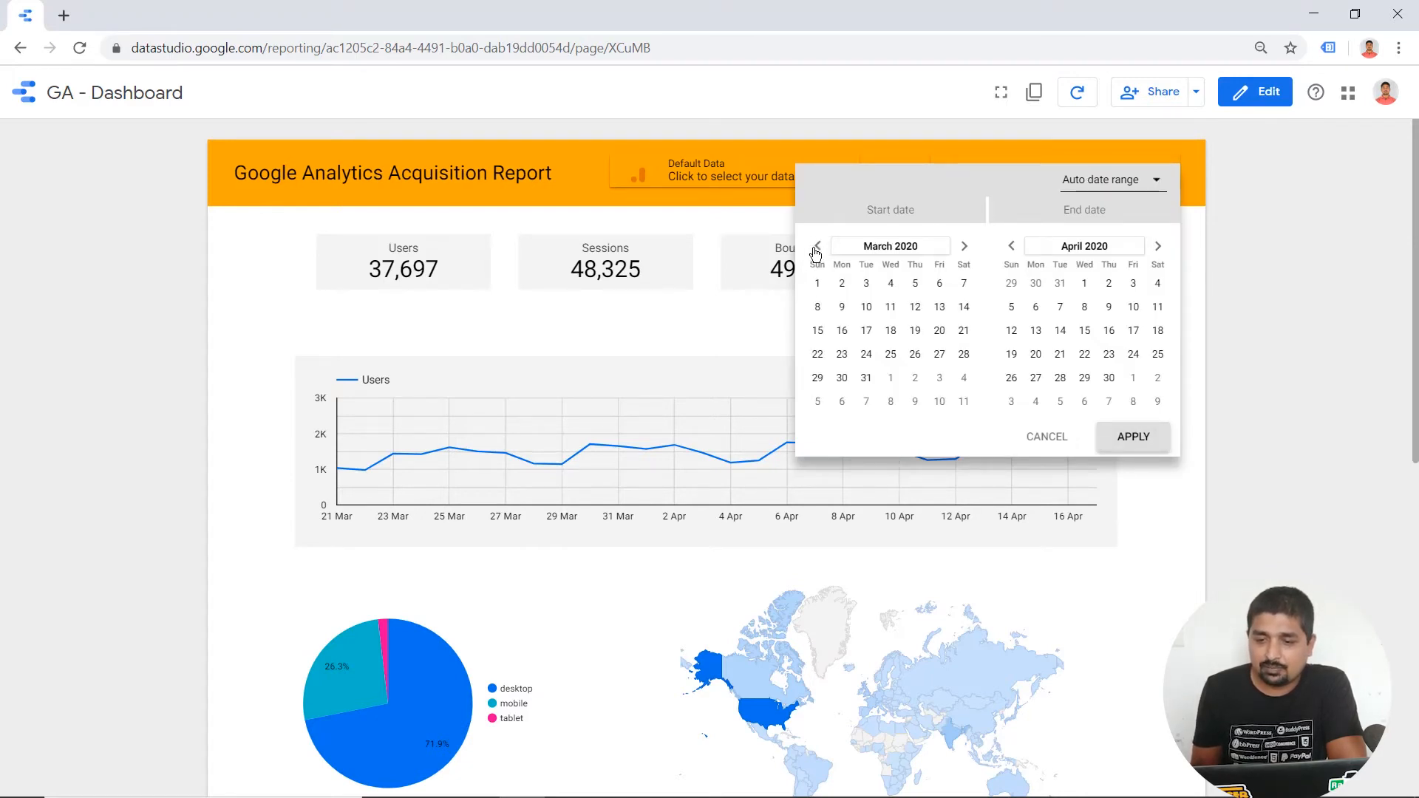
pyautogui.click(816, 247)
pyautogui.click(816, 246)
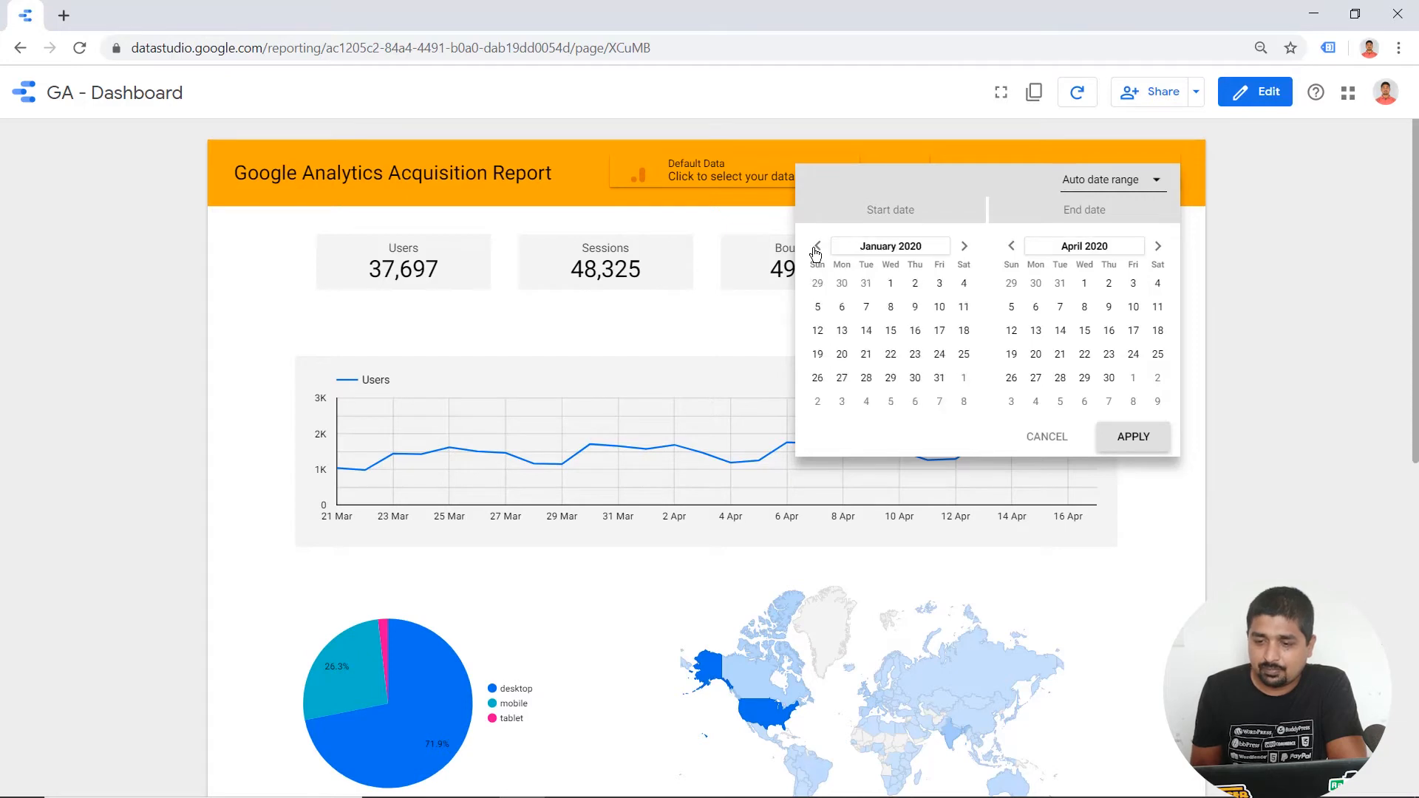
pyautogui.click(890, 284)
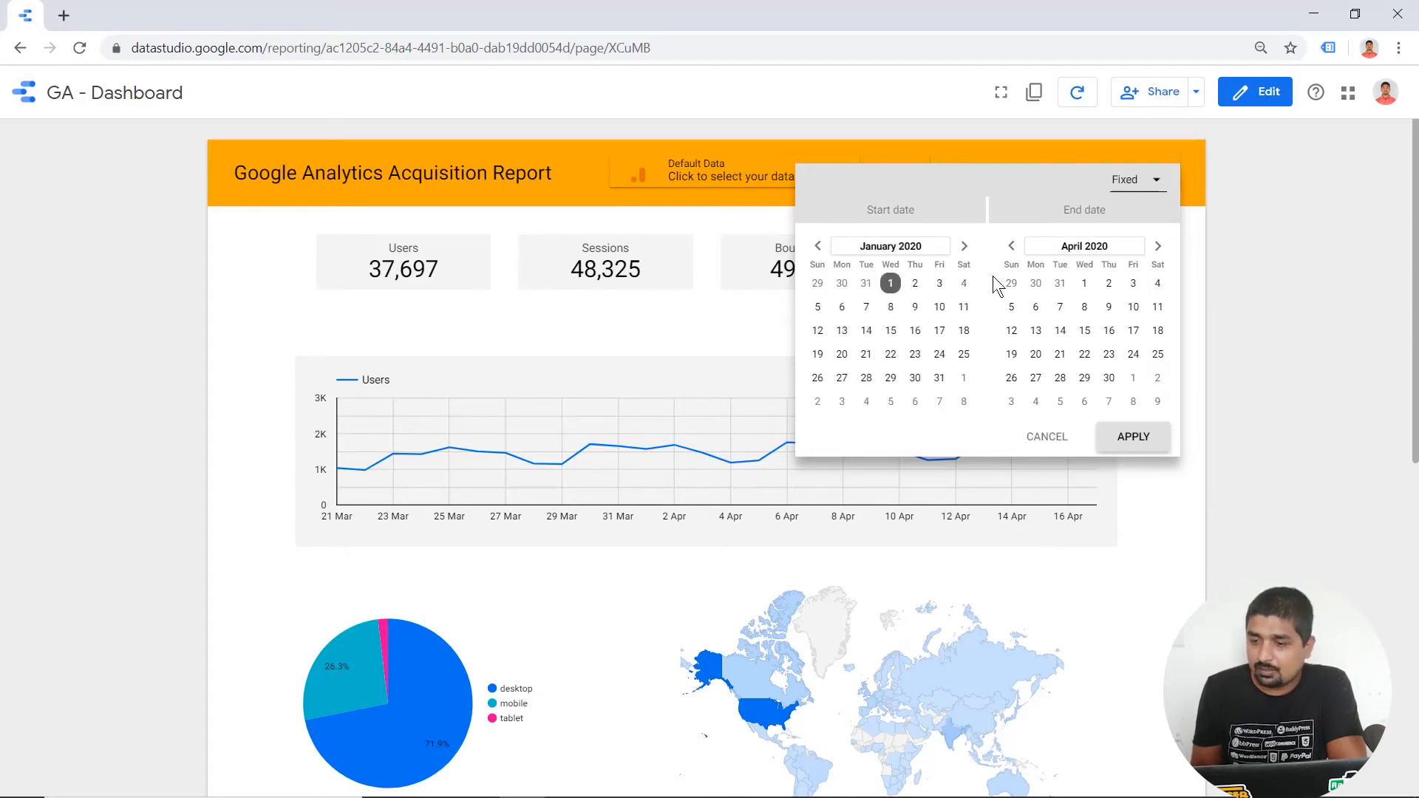
# Step: Choose 31 March 2020 as the end date, apply the range, and check the scorecards and charts throughout the report
pyautogui.click(1158, 248)
pyautogui.click(1158, 248)
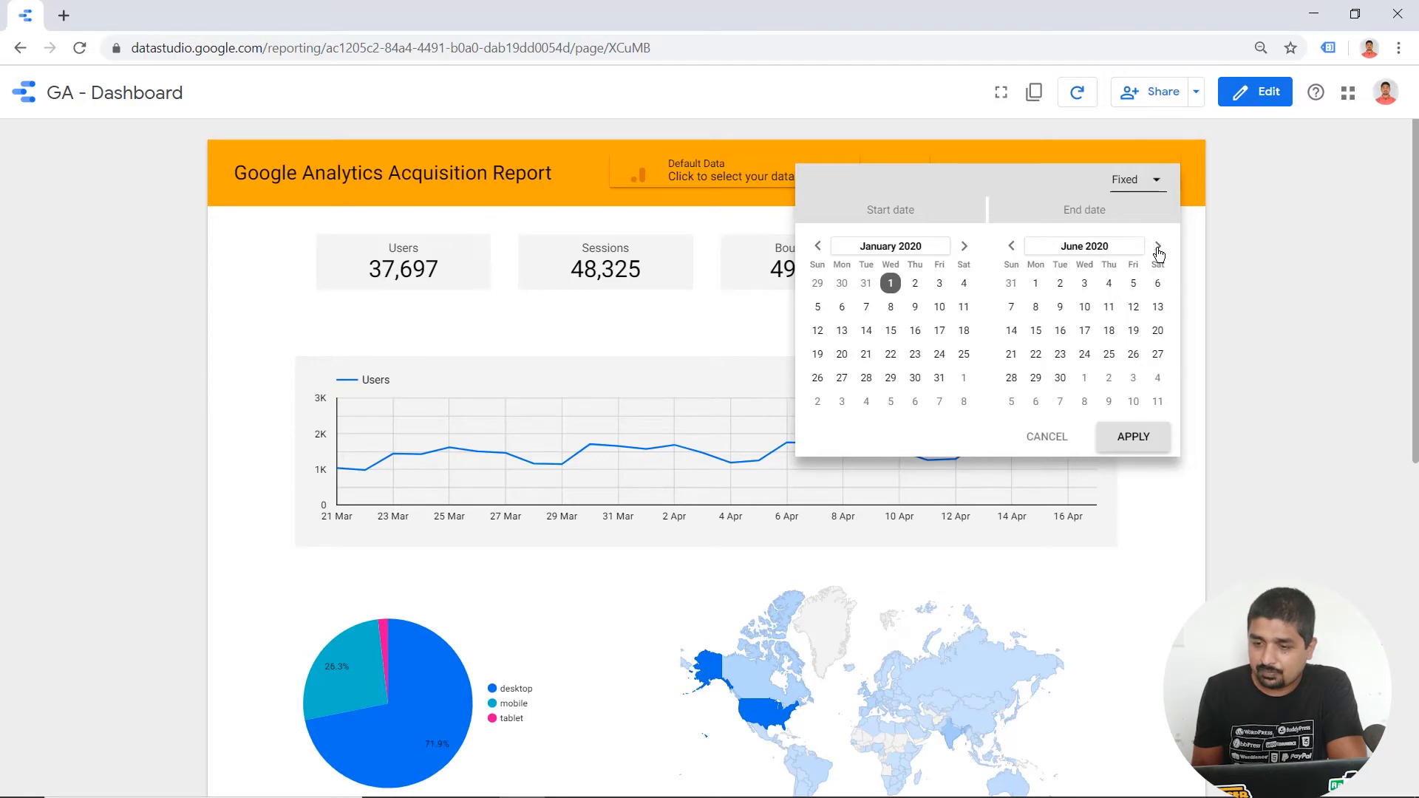
pyautogui.click(1015, 247)
pyautogui.click(1015, 246)
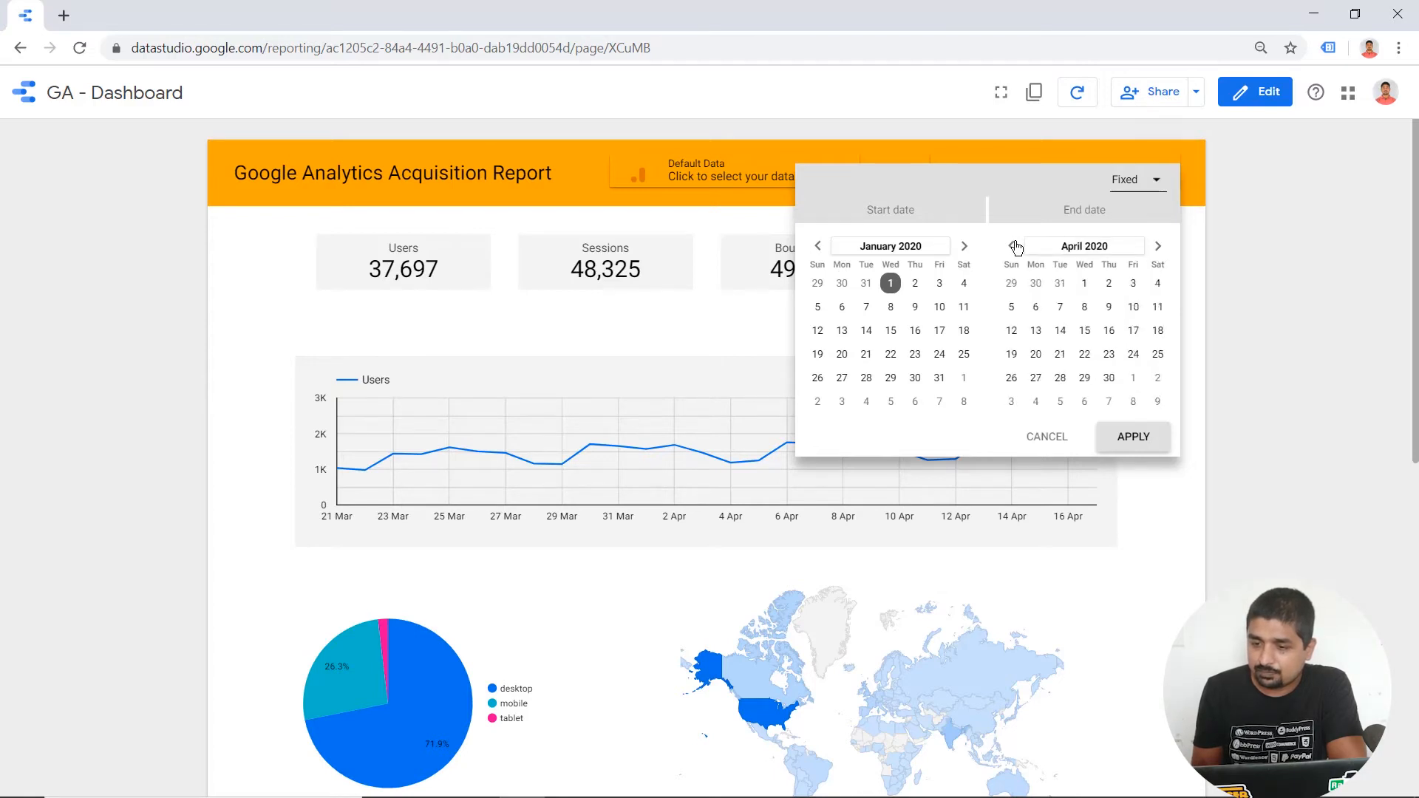
pyautogui.click(1015, 246)
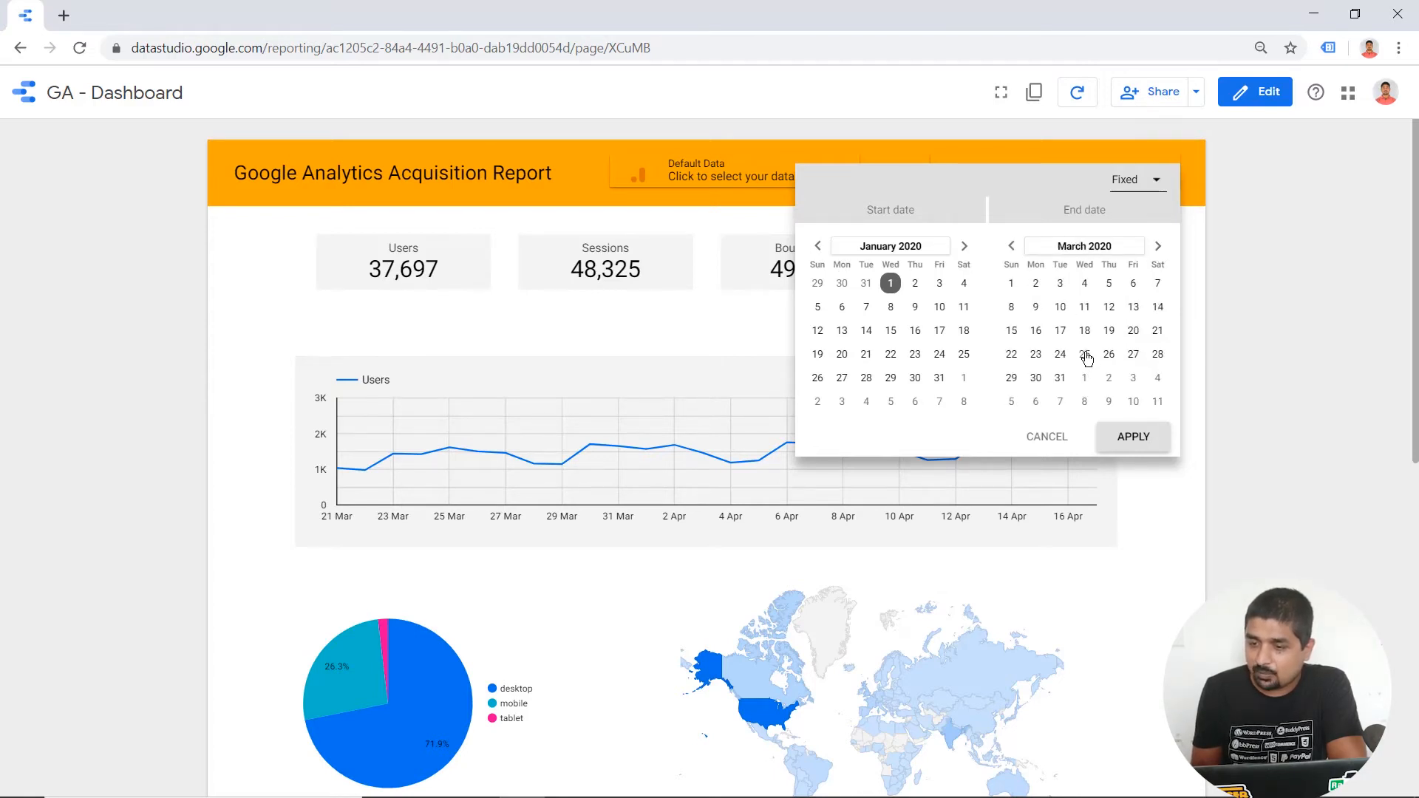
pyautogui.click(1058, 381)
pyautogui.click(1127, 446)
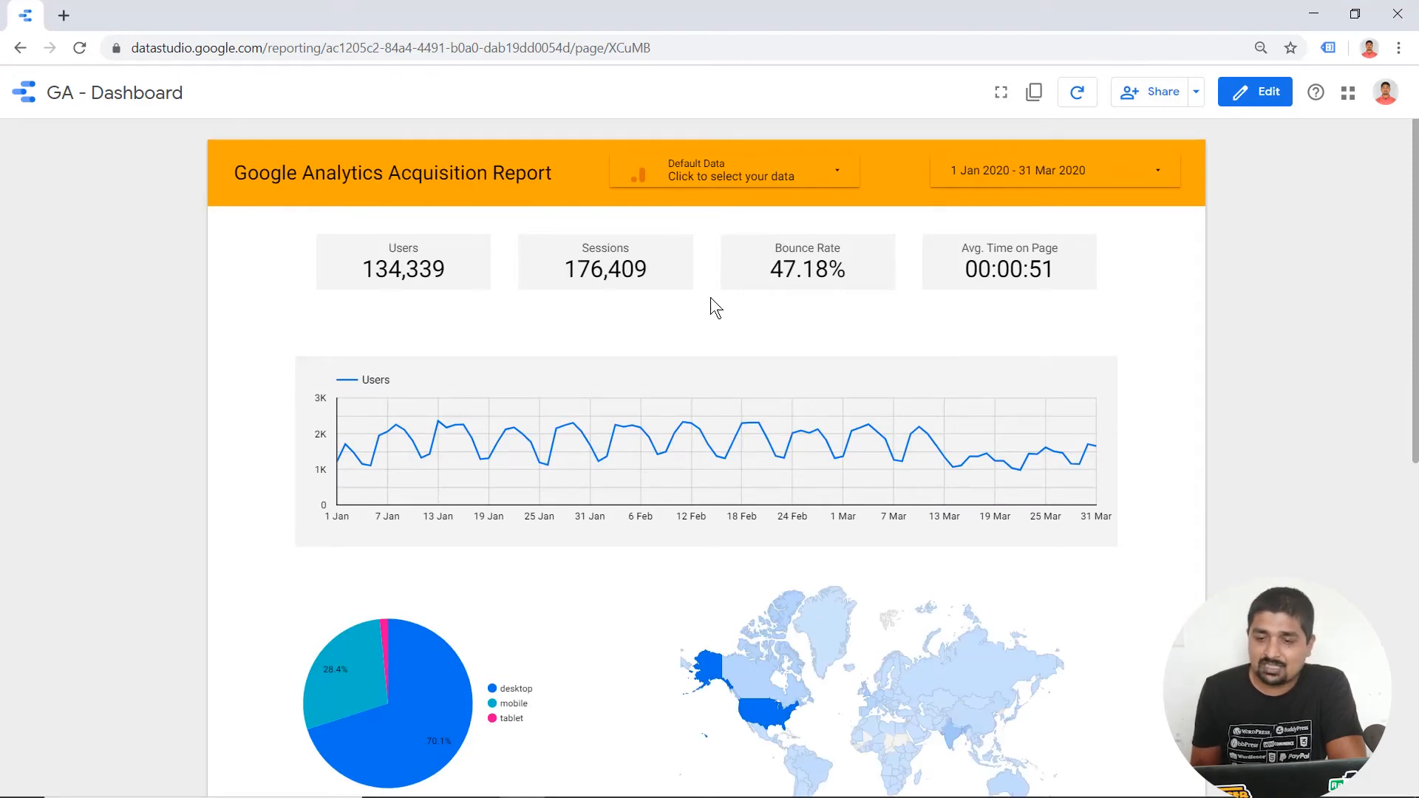
pyautogui.scroll(-1, 1001, 275)
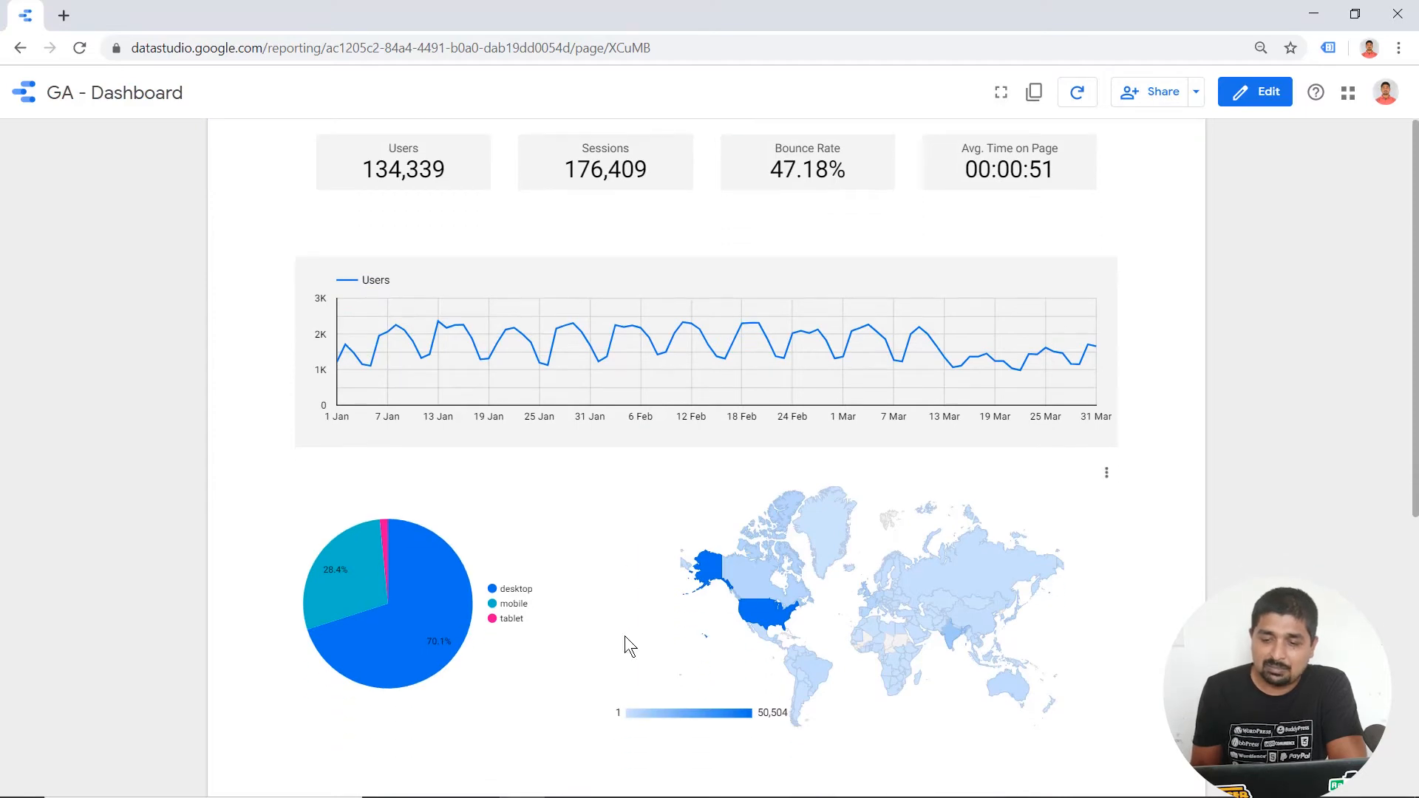
pyautogui.scroll(-5, 699, 663)
pyautogui.scroll(6, 699, 663)
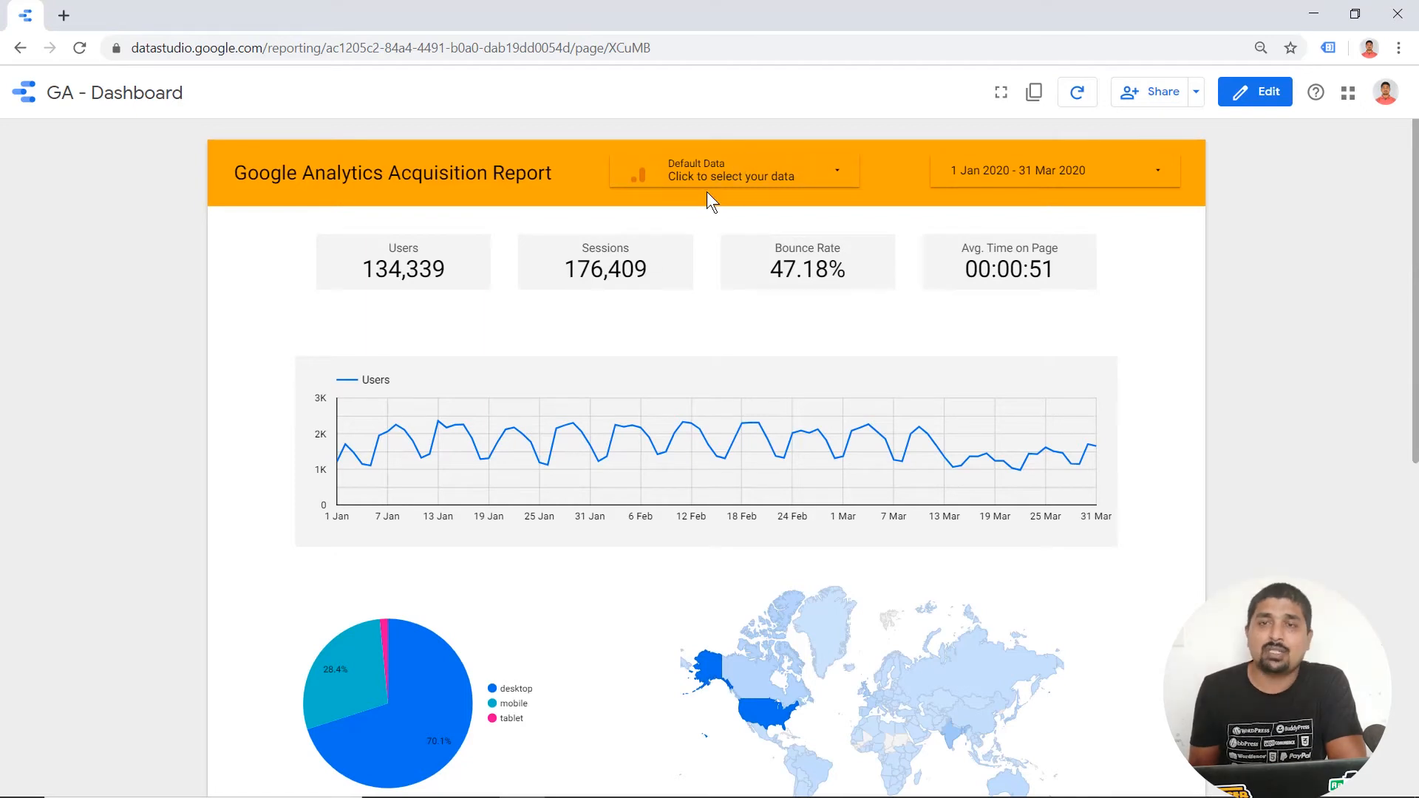
# Step: Search the data control for "digital" and show the report with digitaldeeksha.com All Web Site Data
pyautogui.click(747, 181)
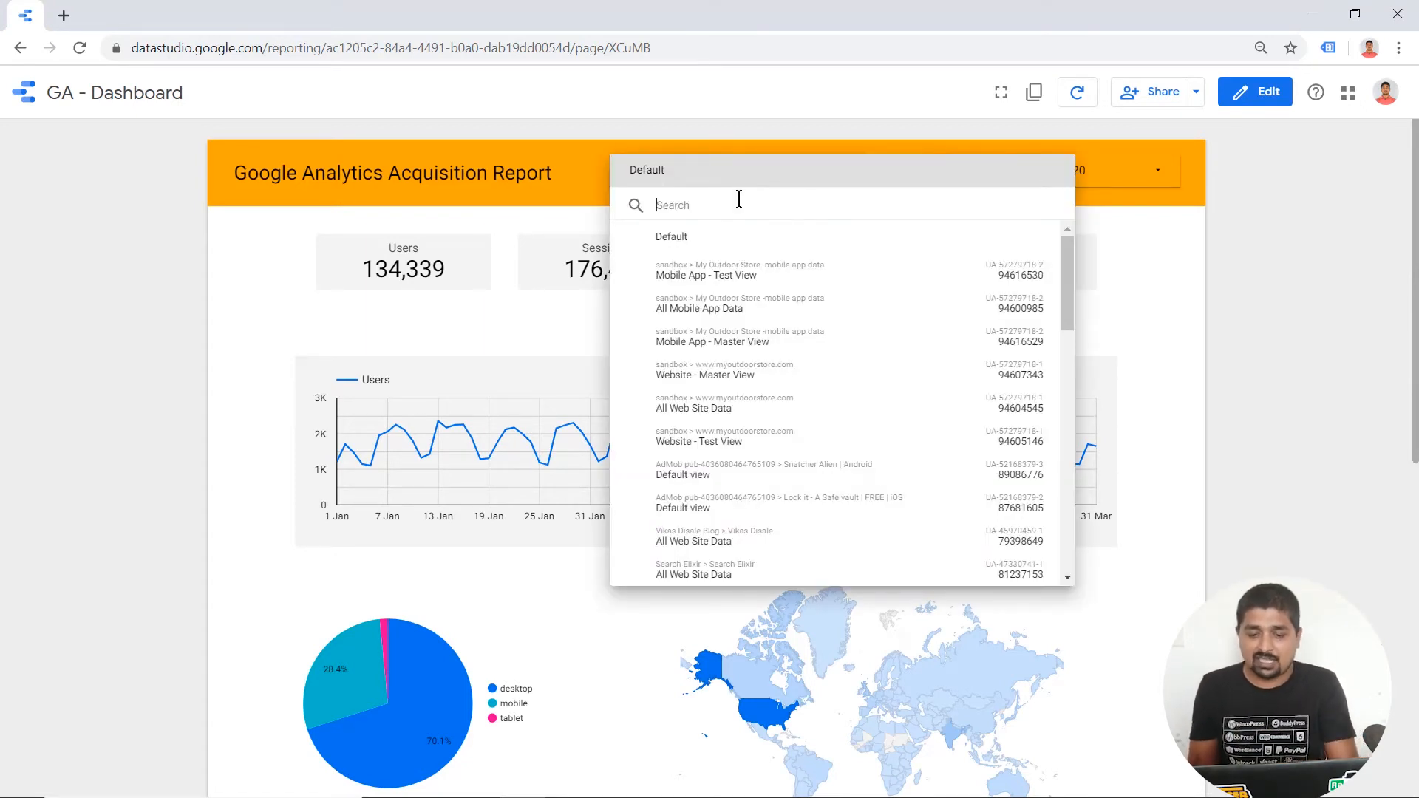
pyautogui.write('digital')
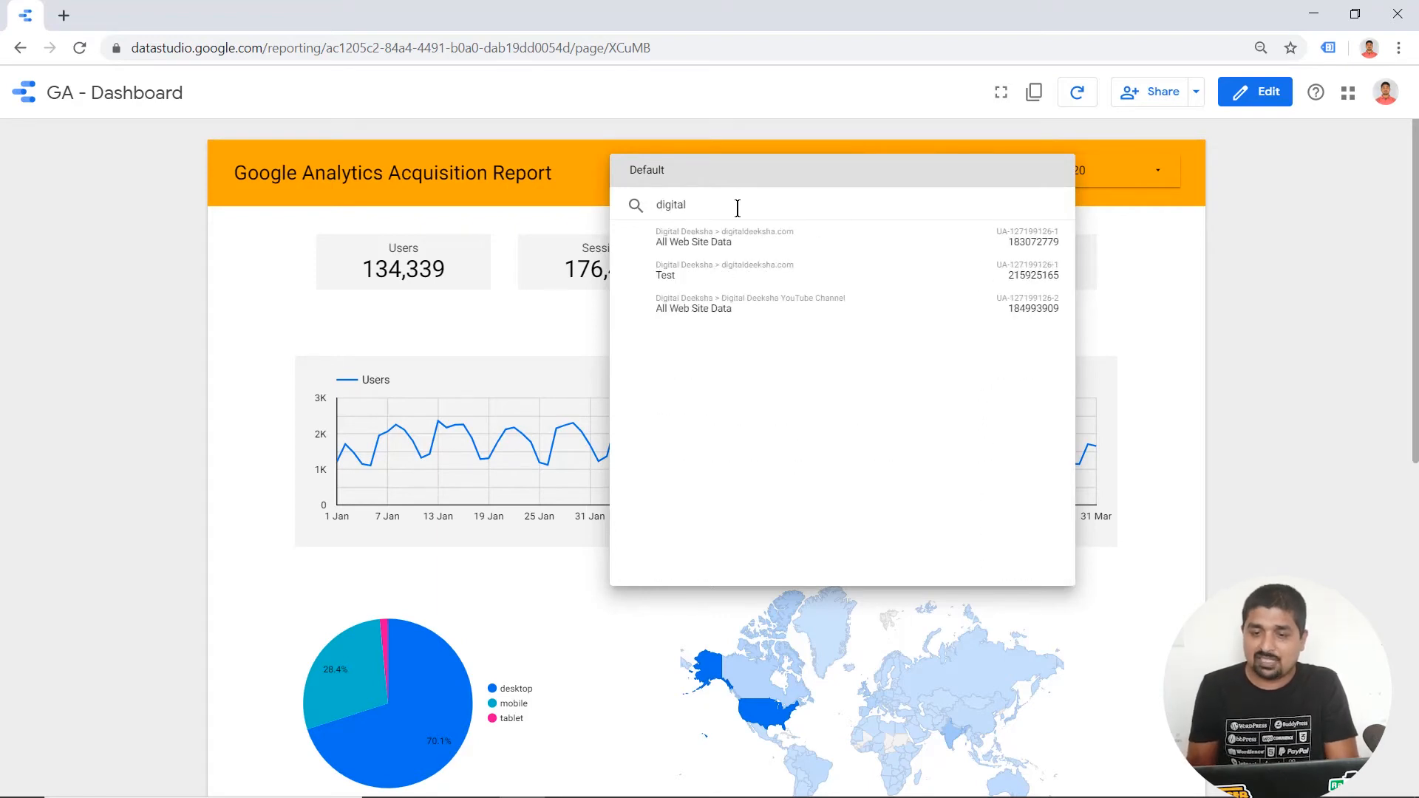
pyautogui.click(734, 242)
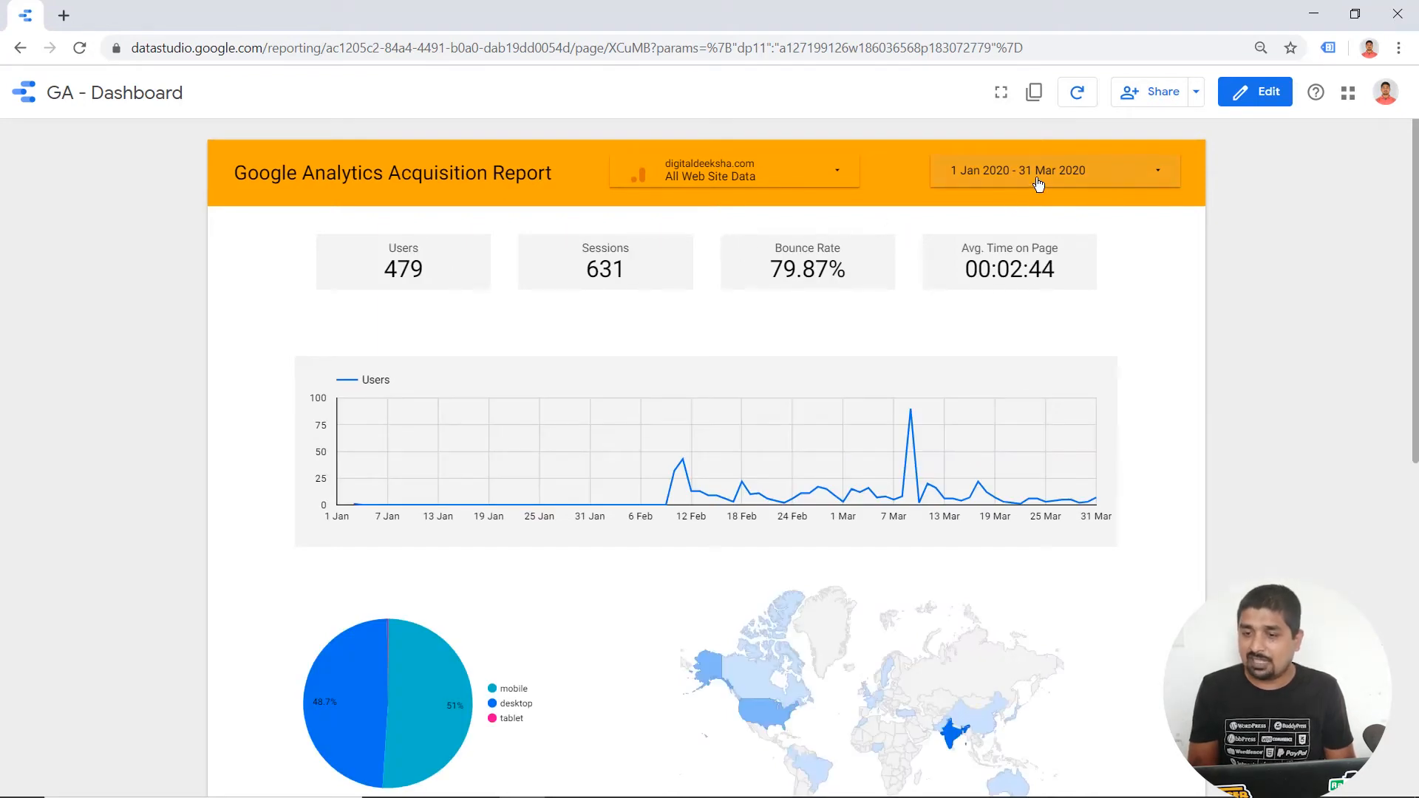
# Step: Search the data control for "pune" and show the report with Puneties.net All Web Site Data
pyautogui.click(816, 185)
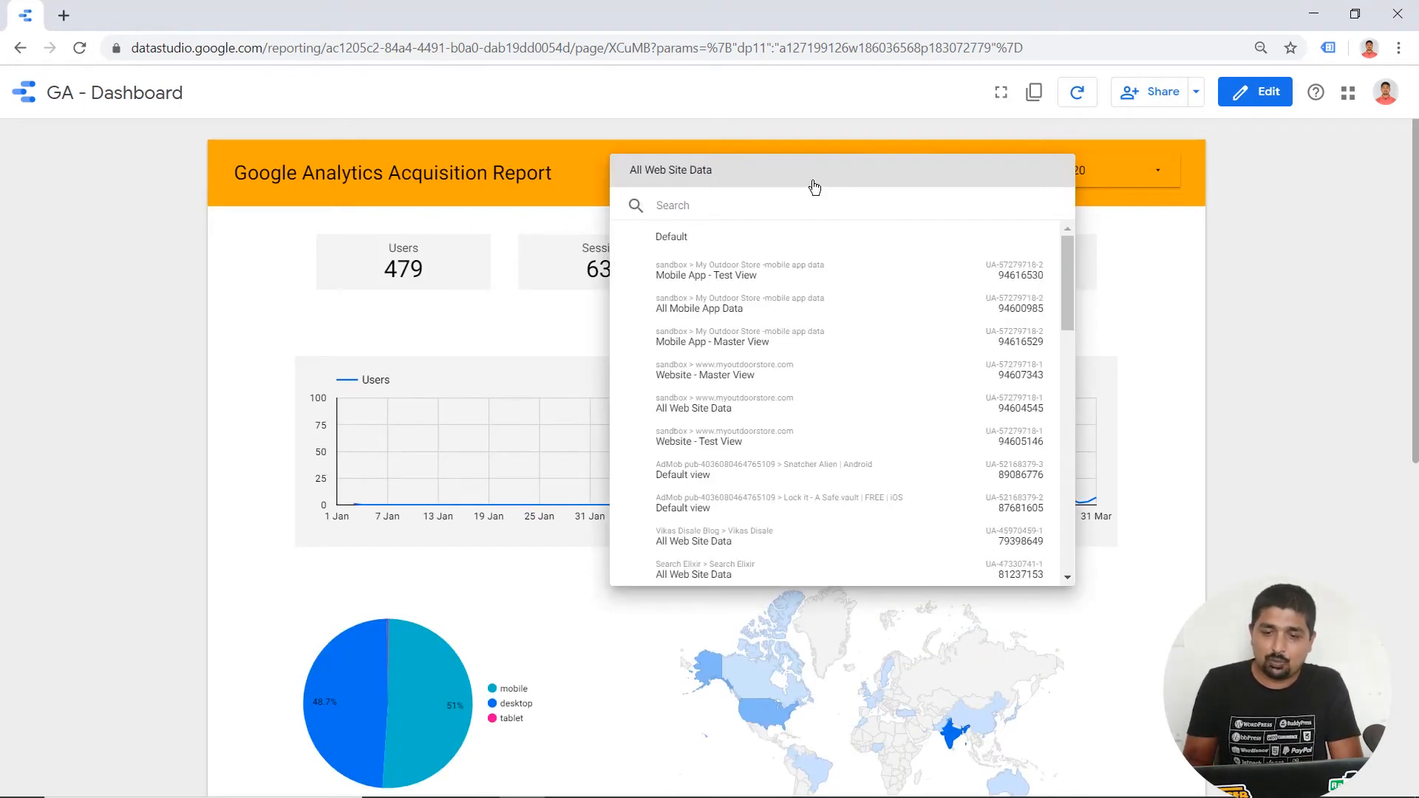
pyautogui.write('pune')
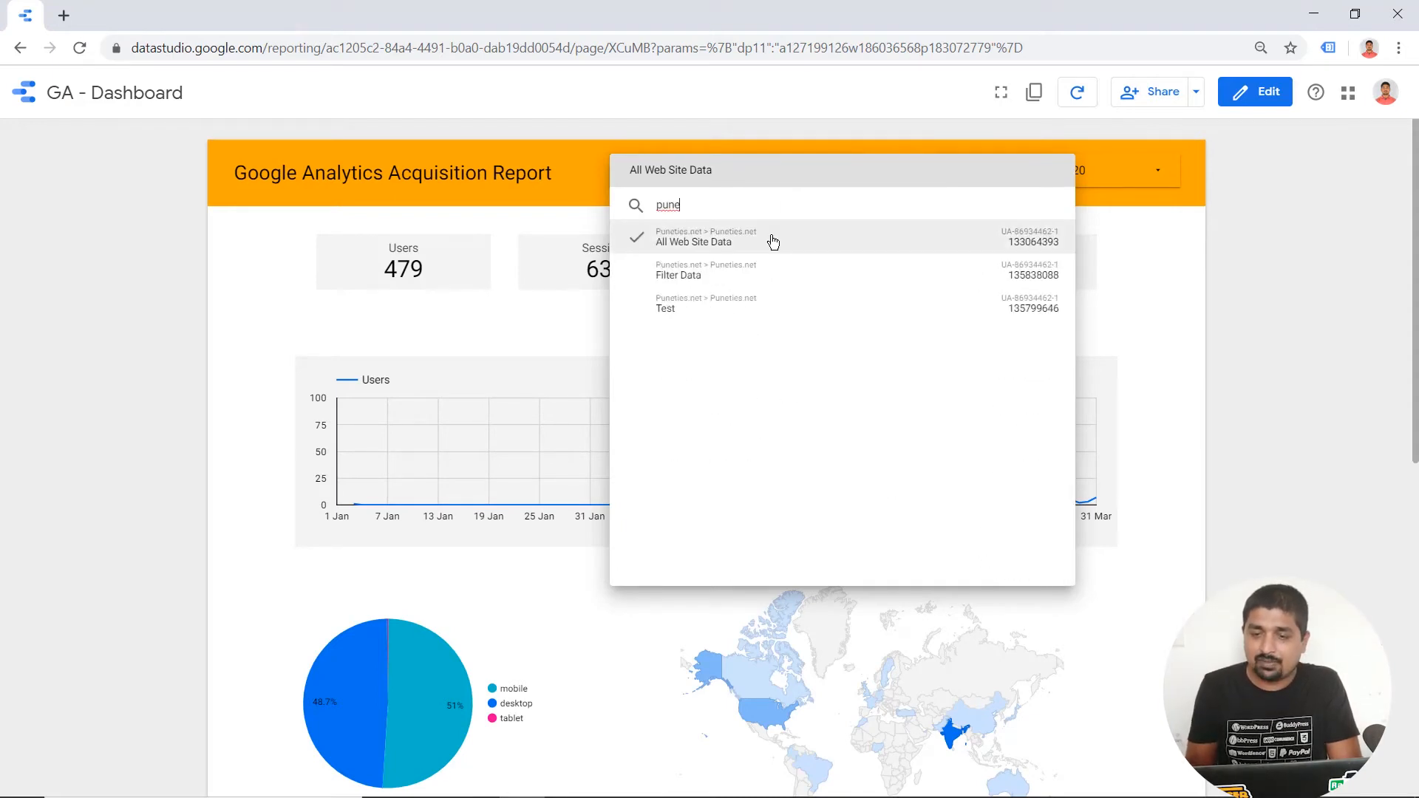
pyautogui.click(771, 238)
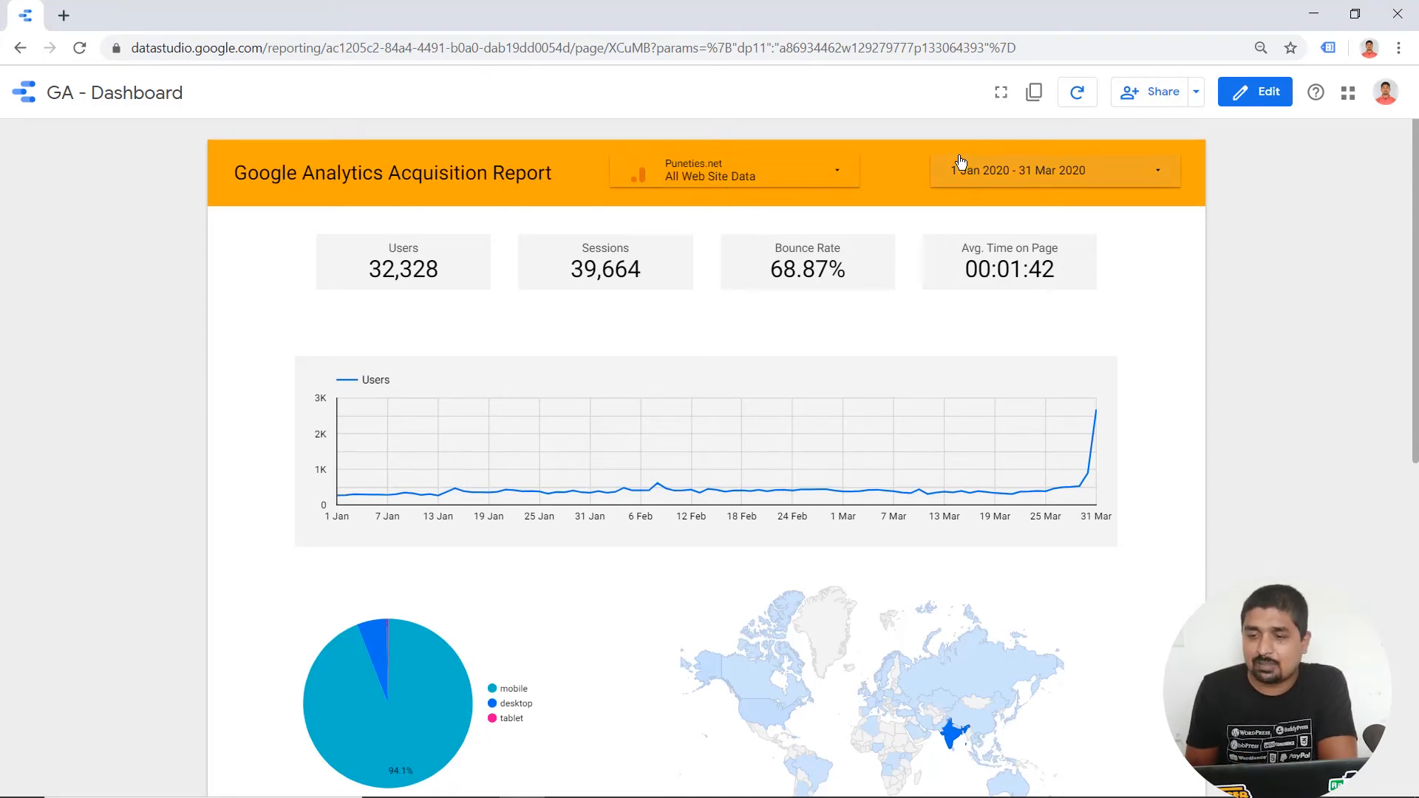
# Step: Return to edit mode and move the four scorecards down together, just above the Users time series chart
pyautogui.click(1258, 102)
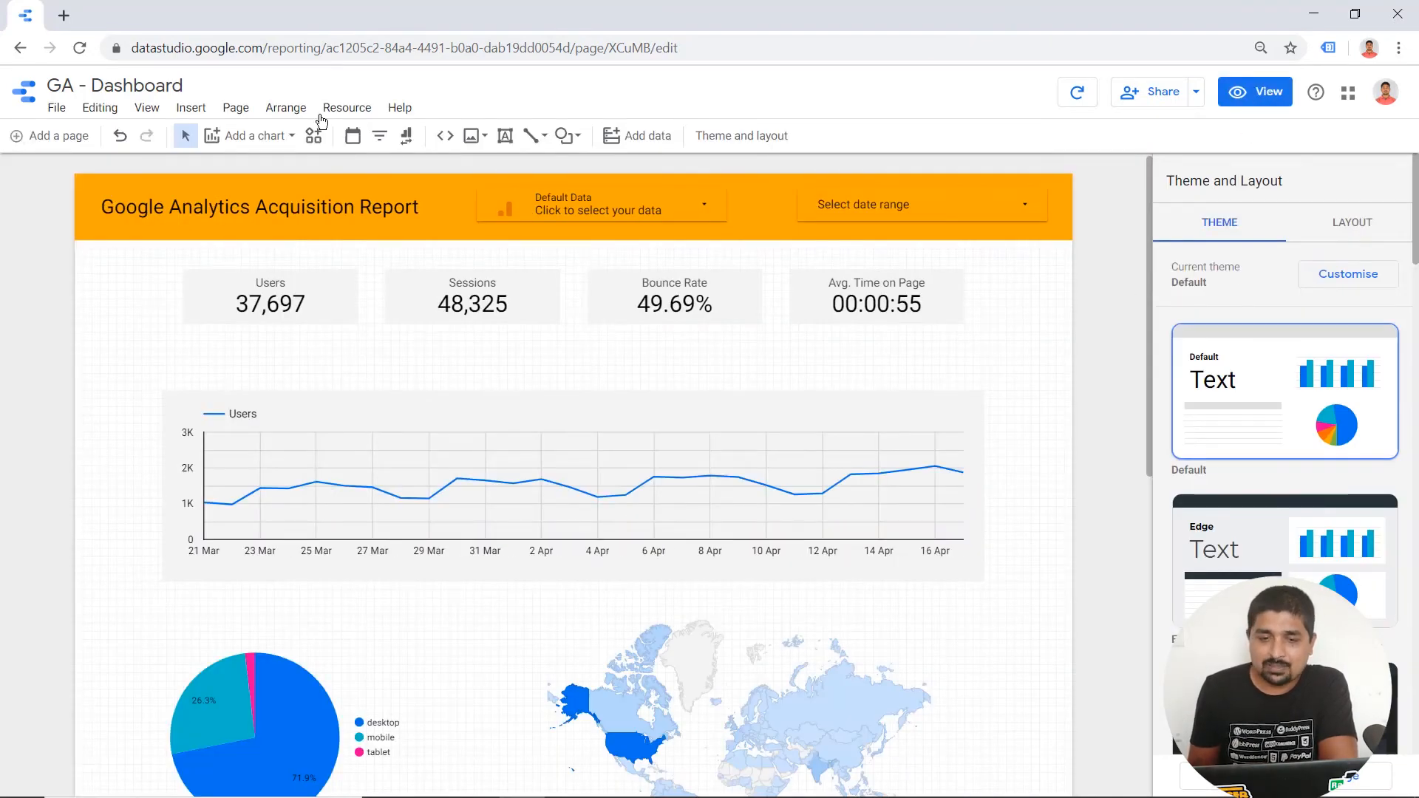
pyautogui.click(191, 108)
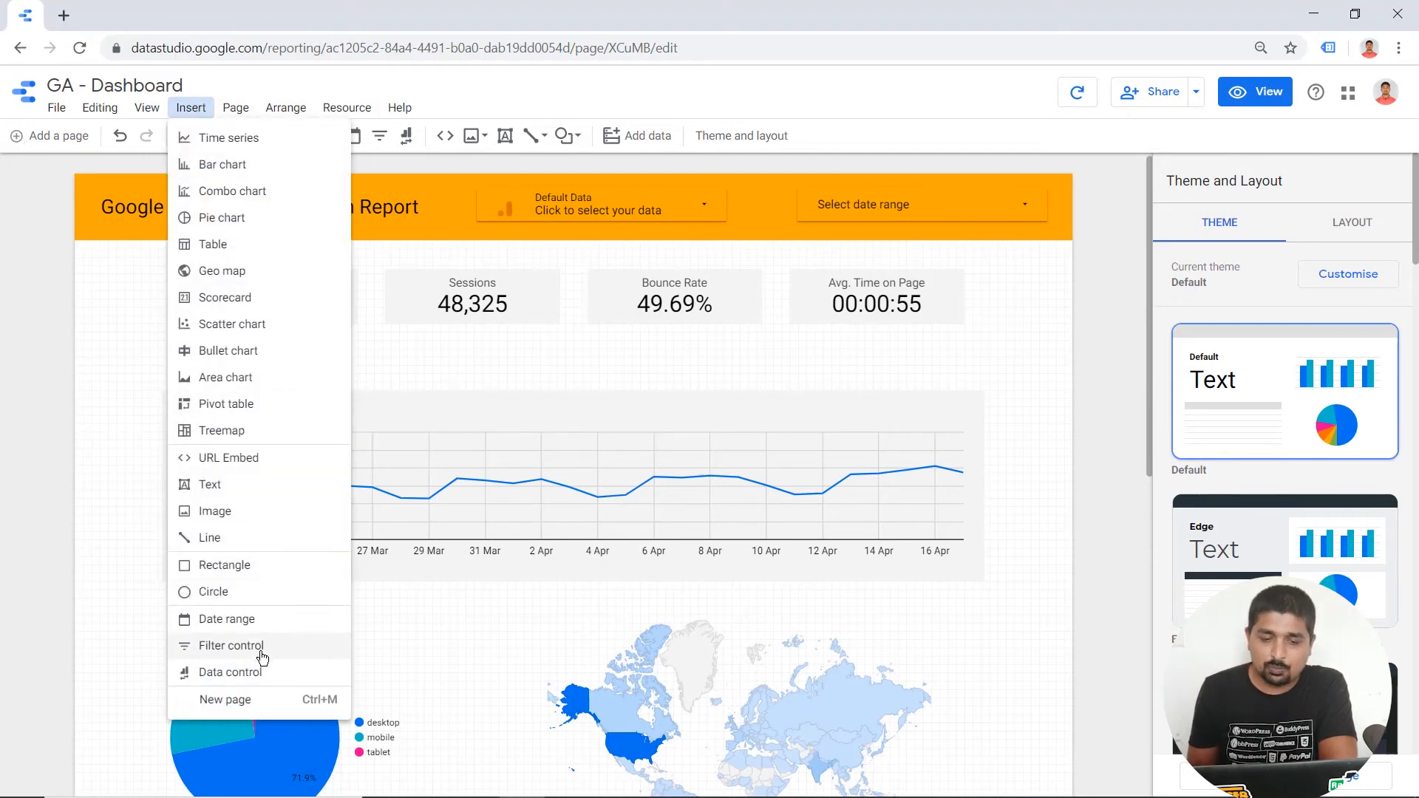
pyautogui.click(1056, 340)
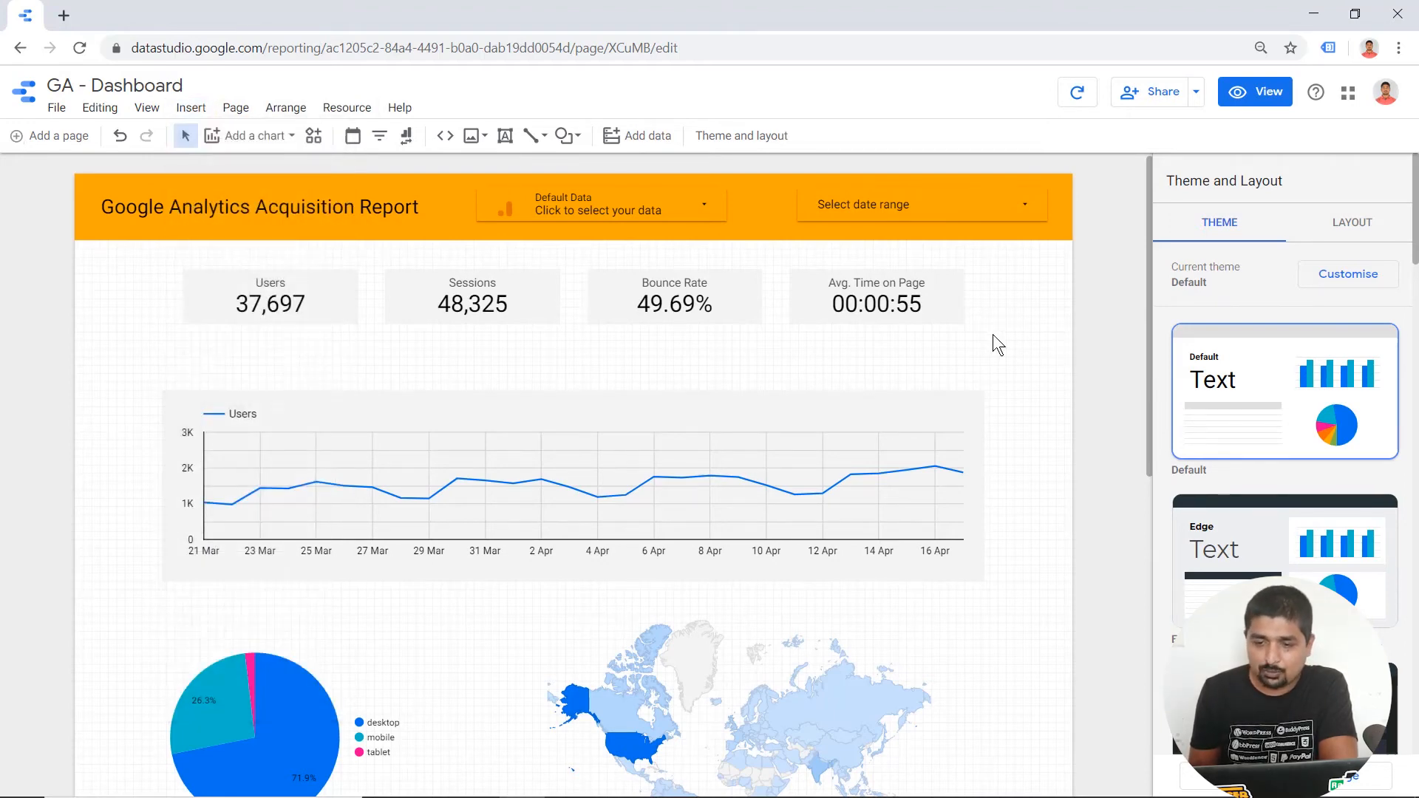
pyautogui.moveTo(992, 334); pyautogui.dragTo(147, 274)
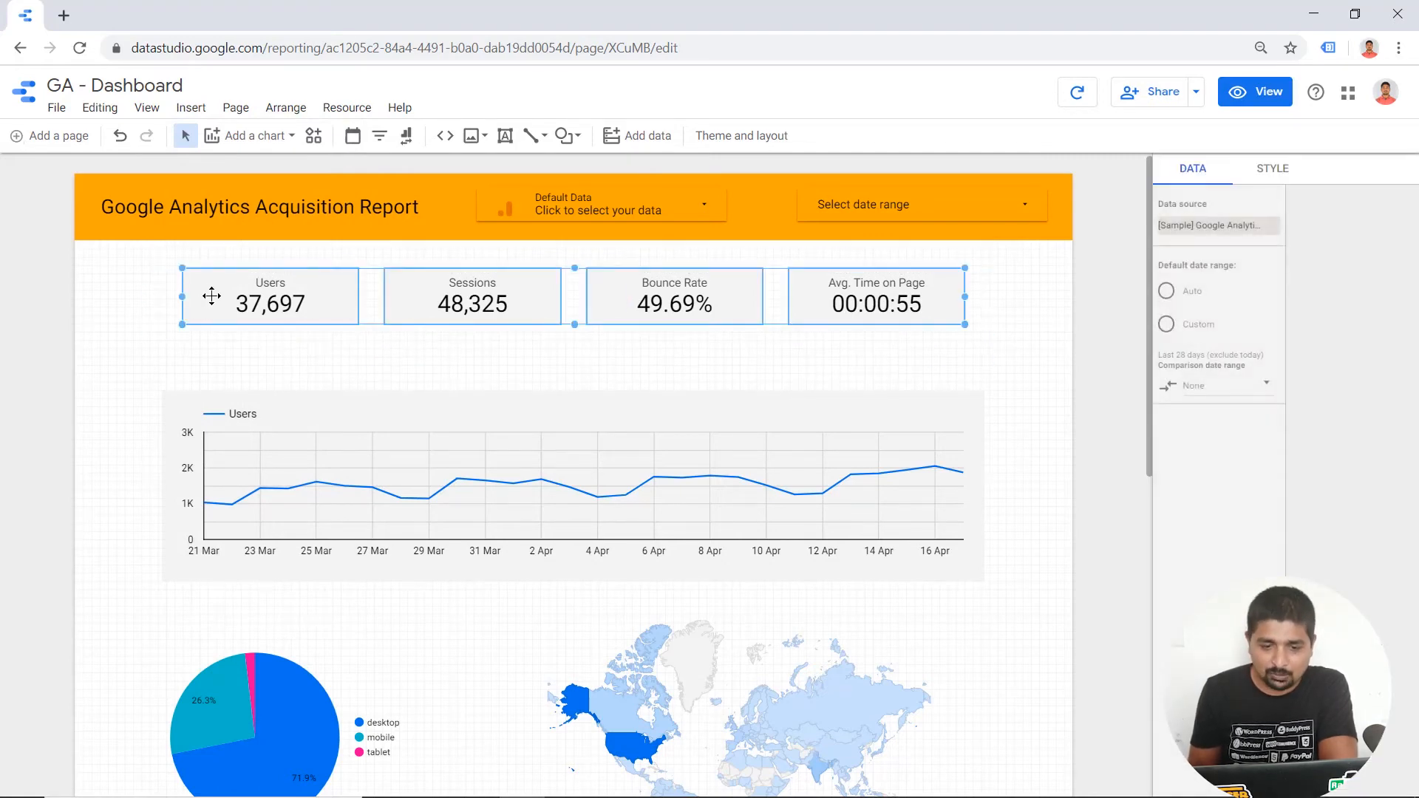
pyautogui.moveTo(217, 333); pyautogui.dragTo(223, 378)
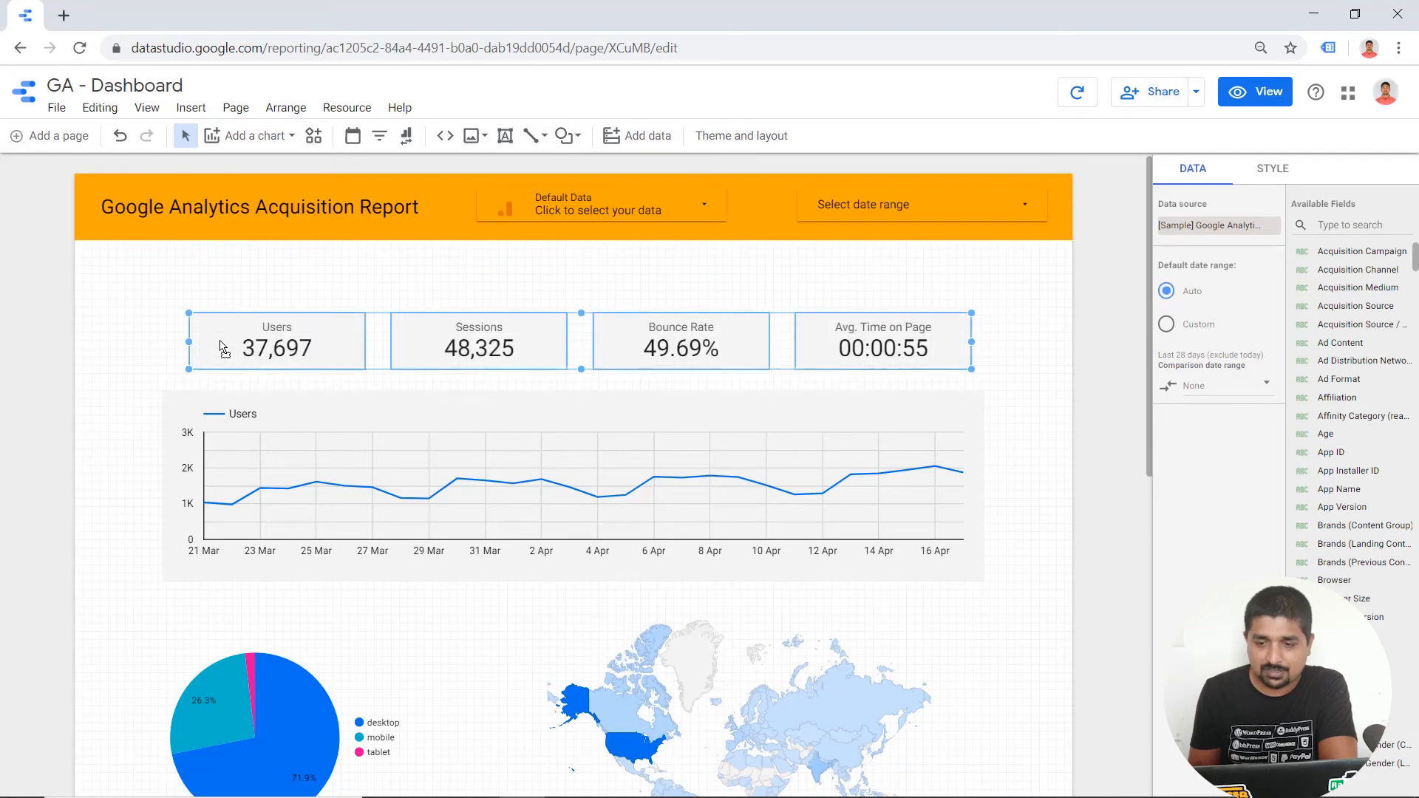
pyautogui.click(850, 275)
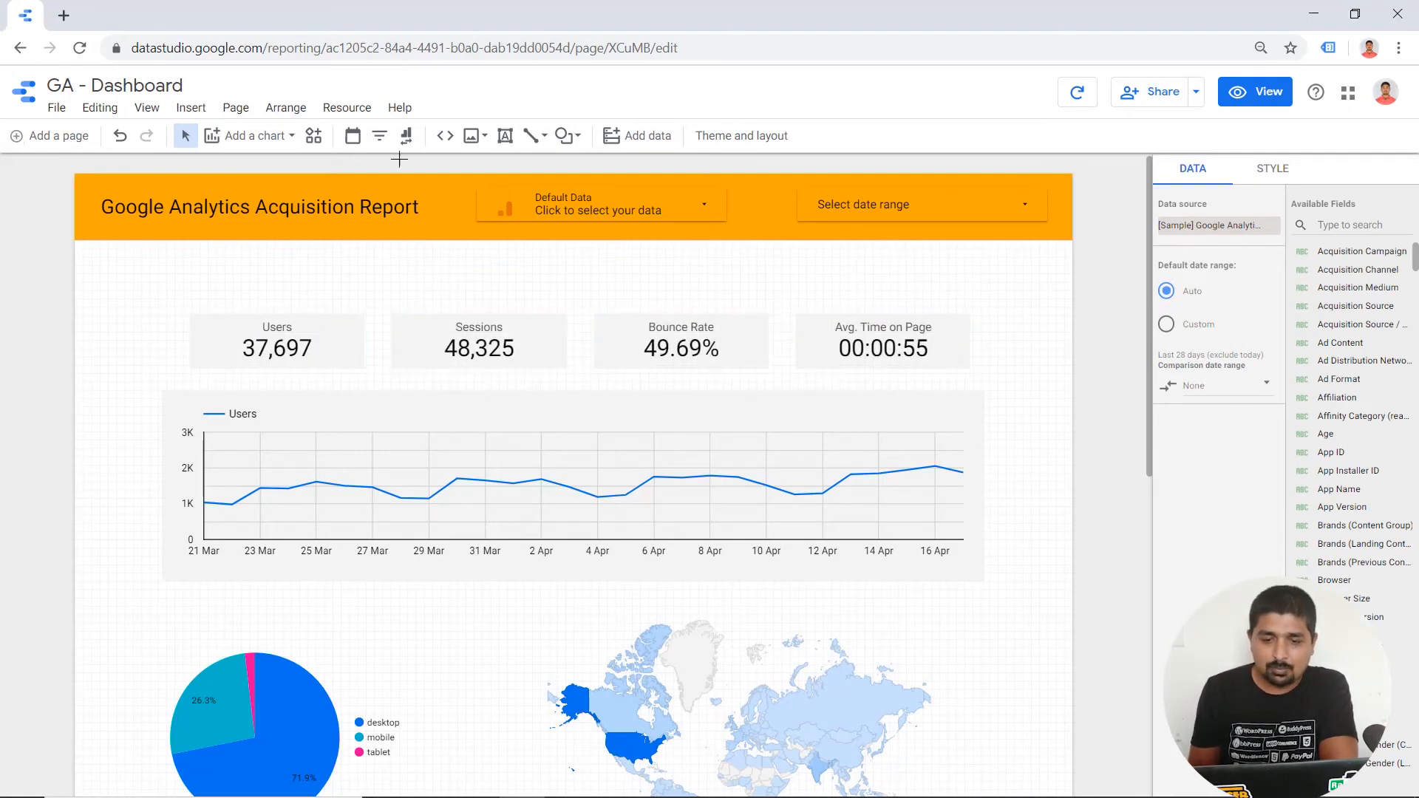
# Step: Insert a filter control directly below the date range control, above the Avg. Time on Page scorecard
pyautogui.click(190, 107)
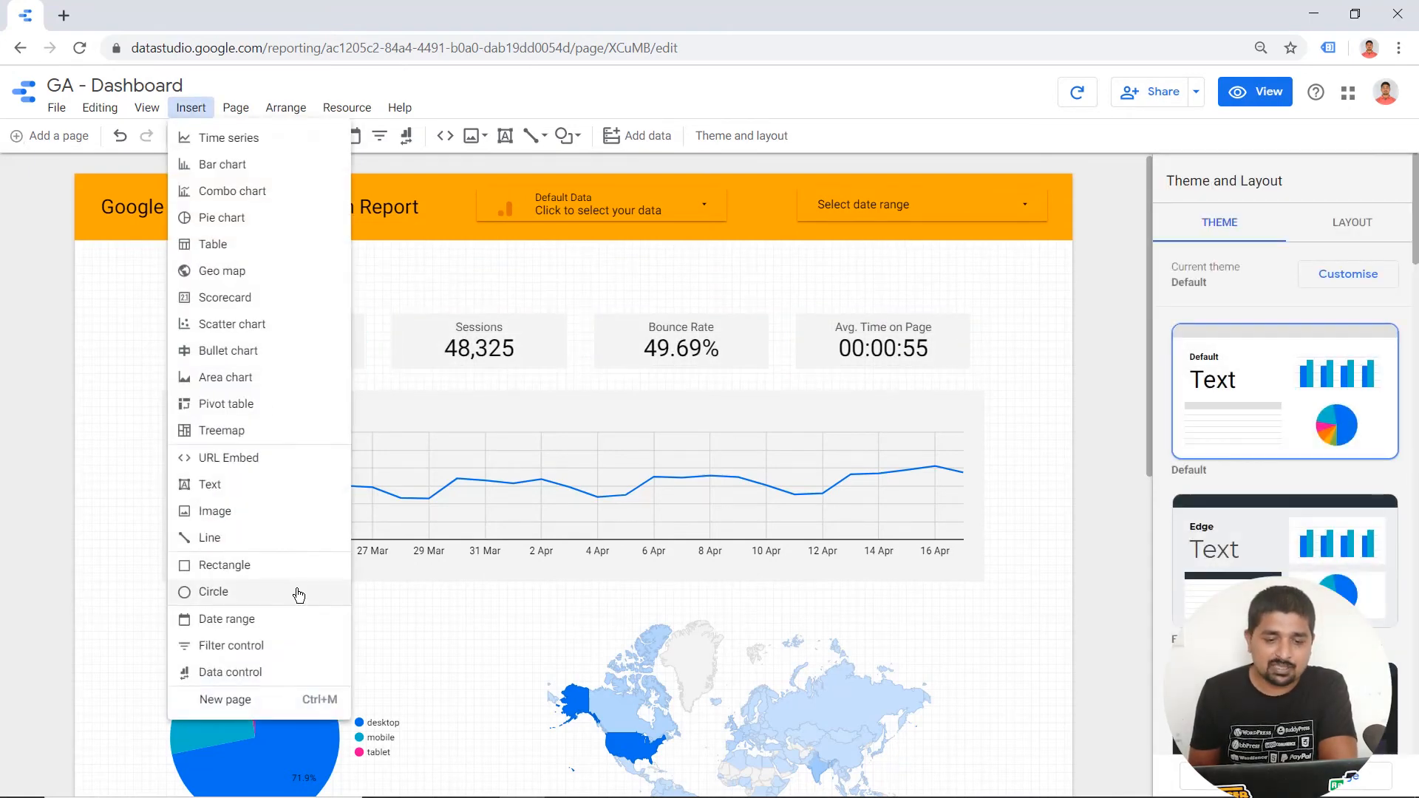
pyautogui.click(252, 645)
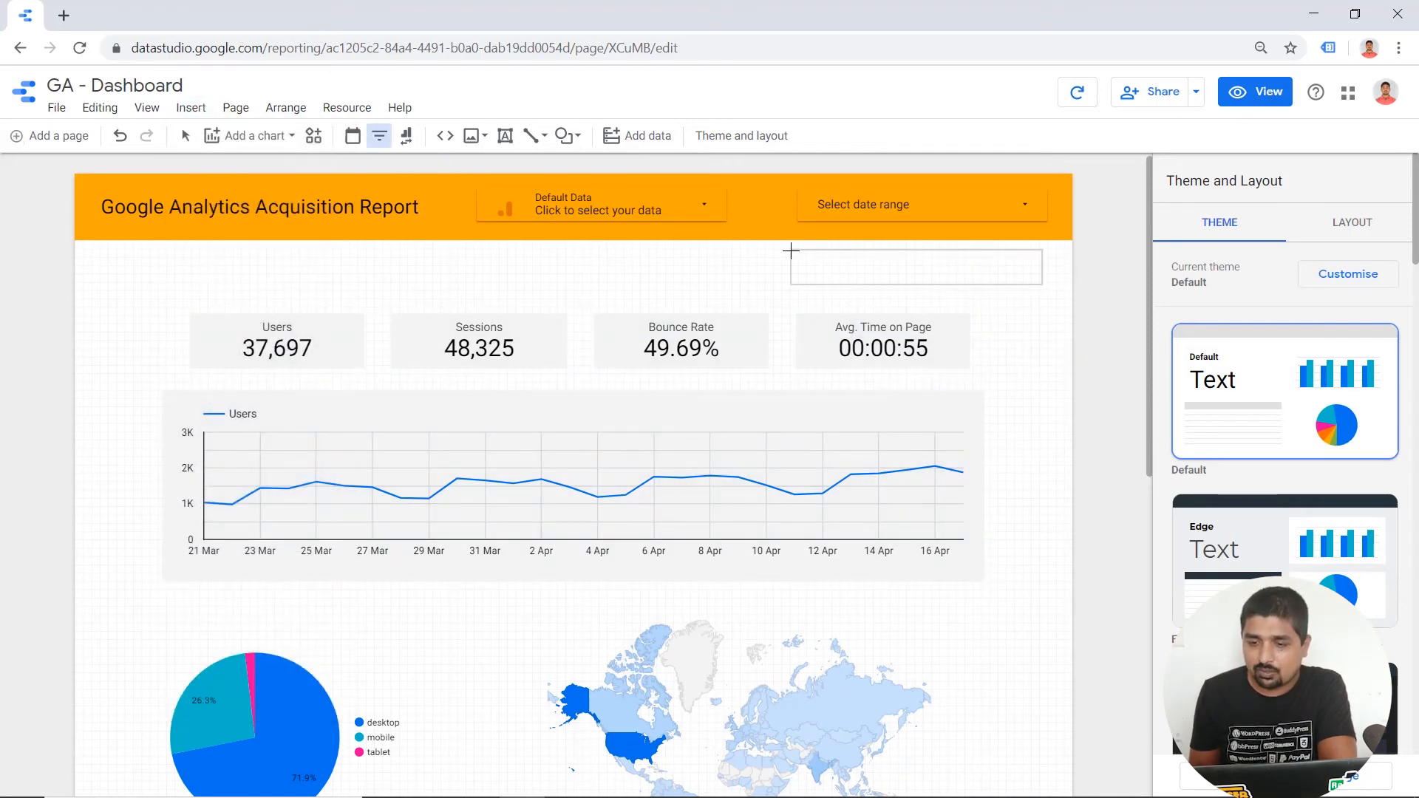
pyautogui.click(796, 252)
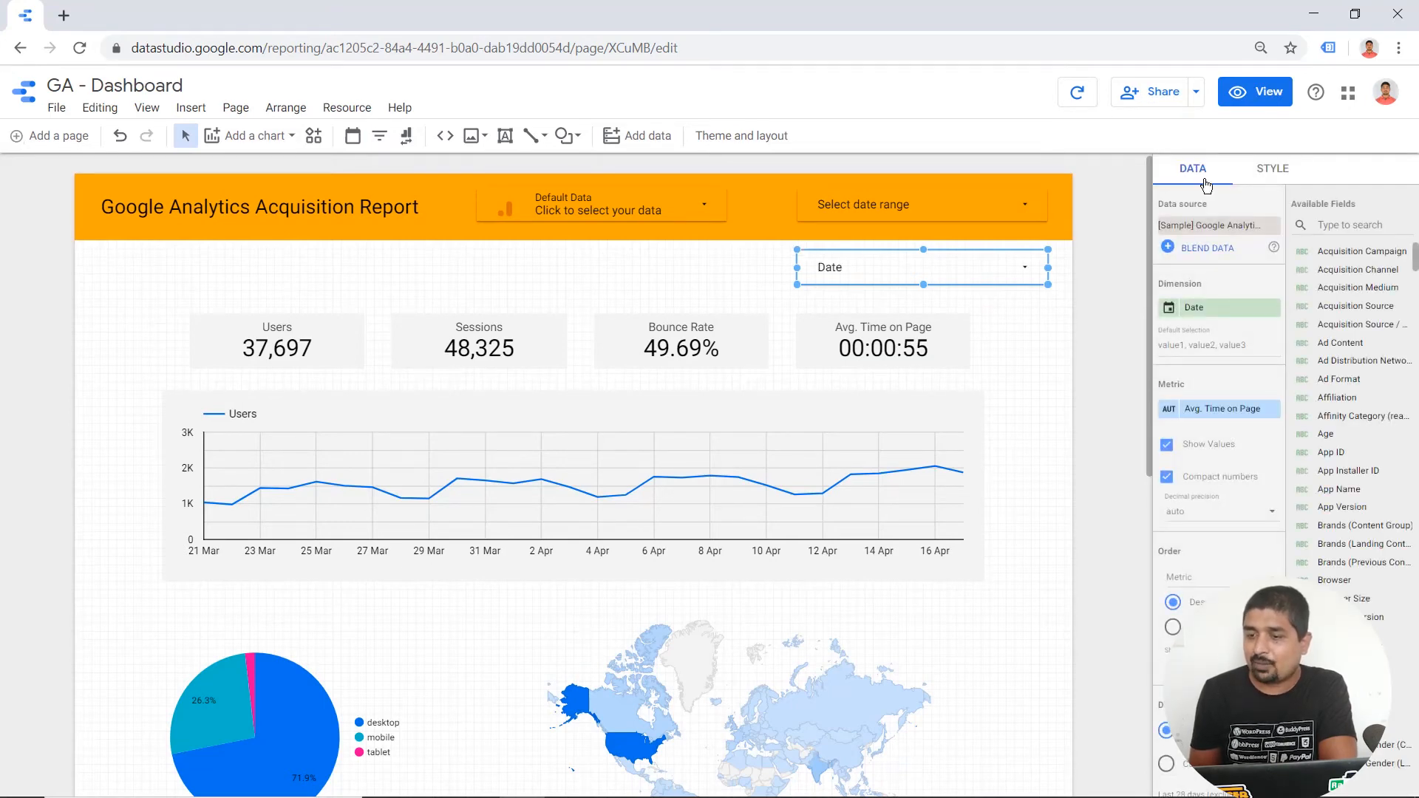
# Step: Review the filter control's style options and set its background to the orange theme colour matching the header
pyautogui.click(1285, 171)
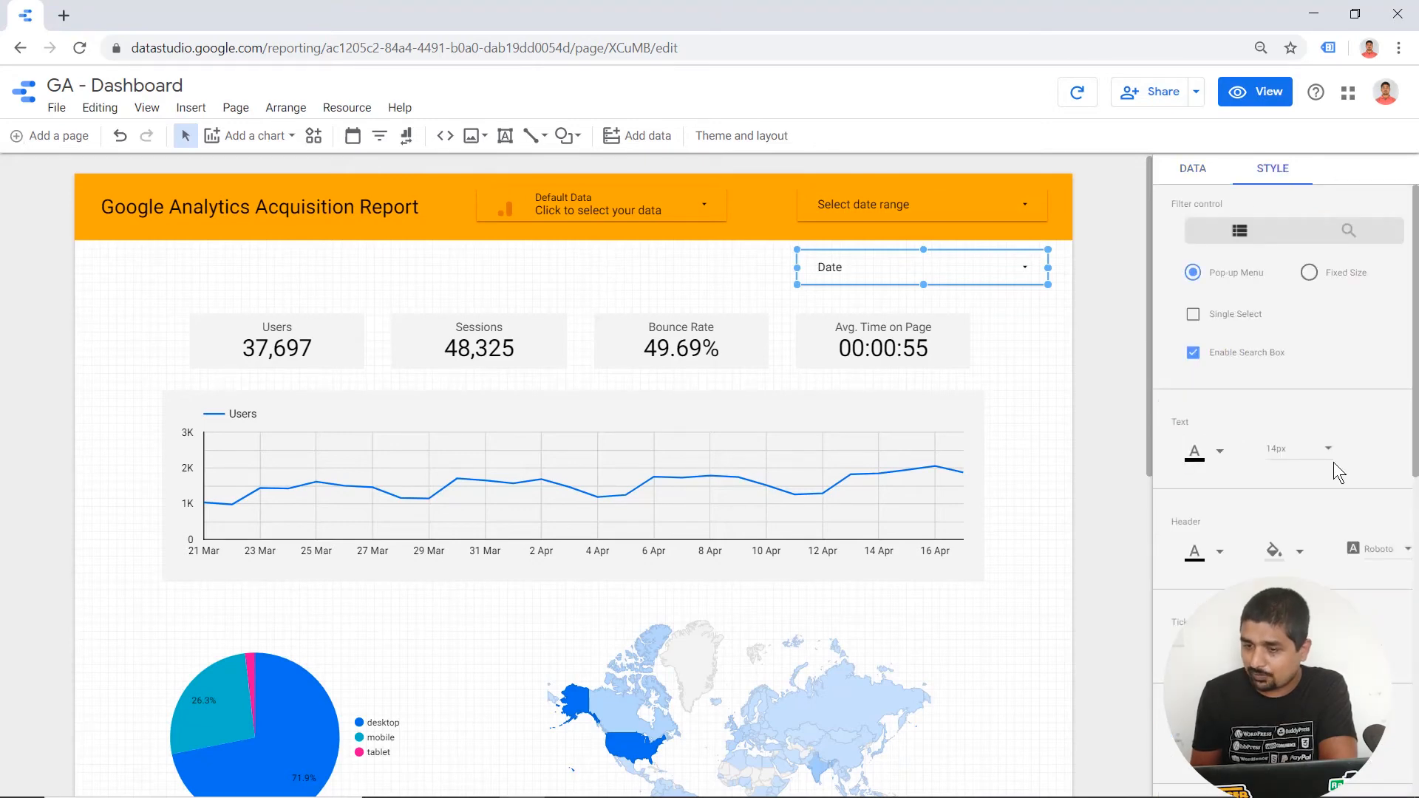
pyautogui.scroll(-10, 1334, 463)
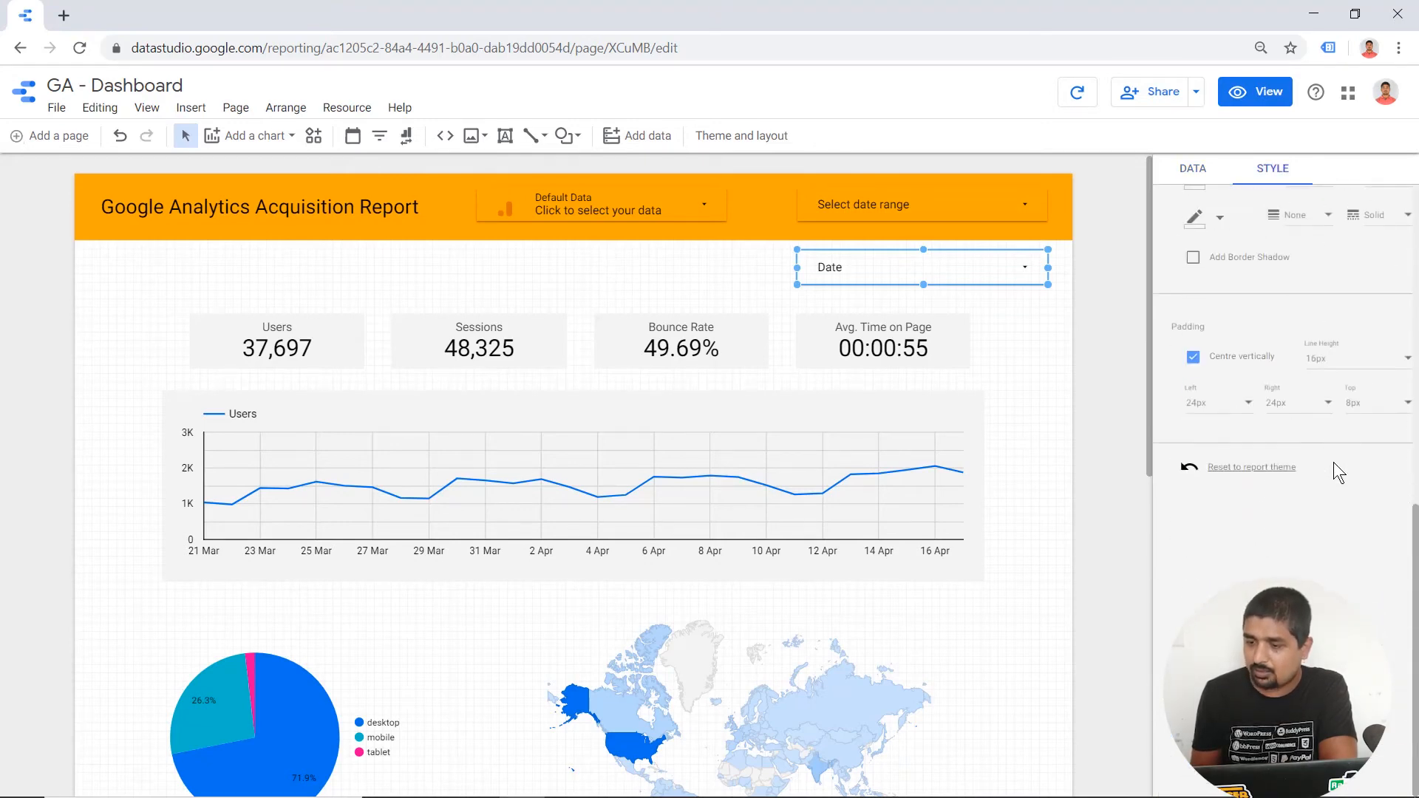
pyautogui.scroll(8, 1335, 469)
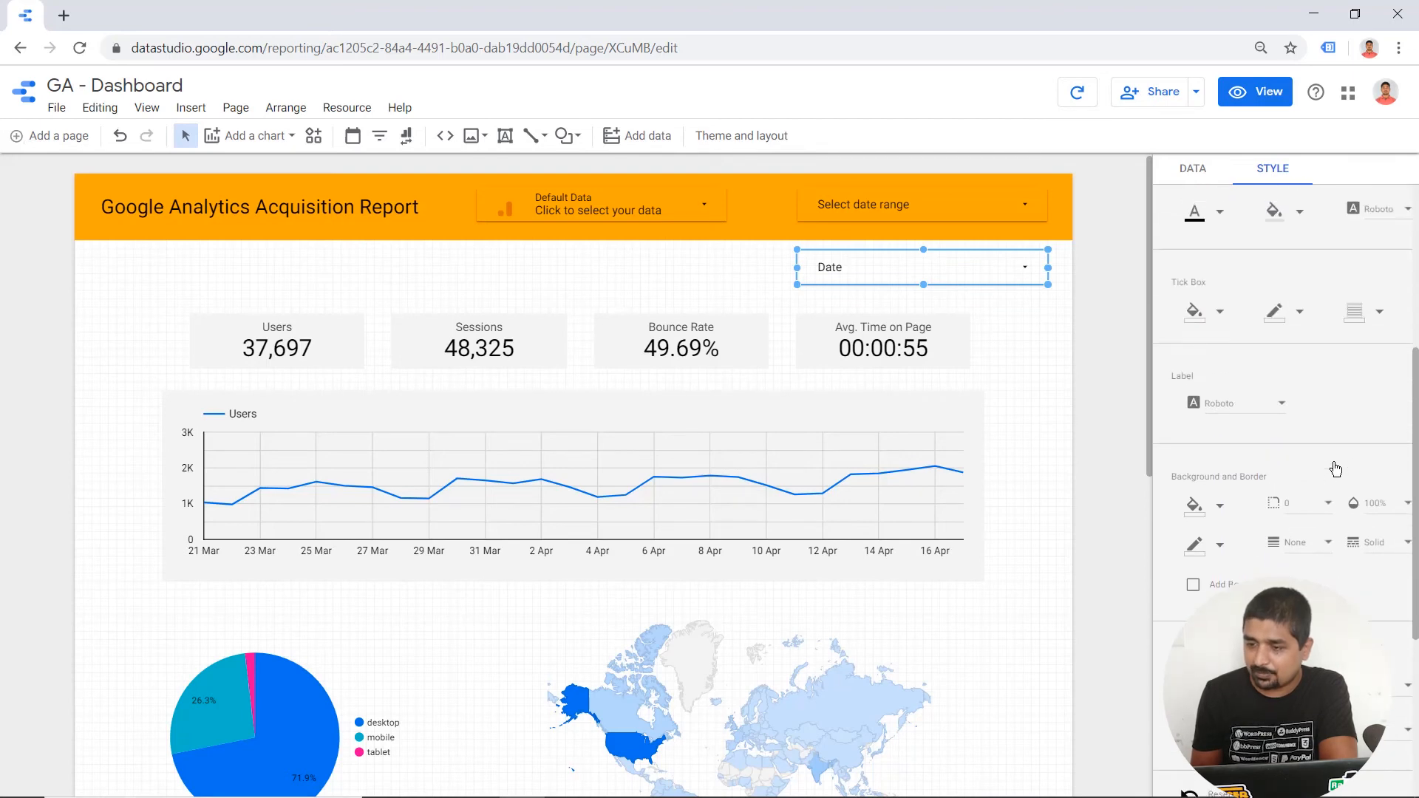
pyautogui.scroll(3, 1334, 463)
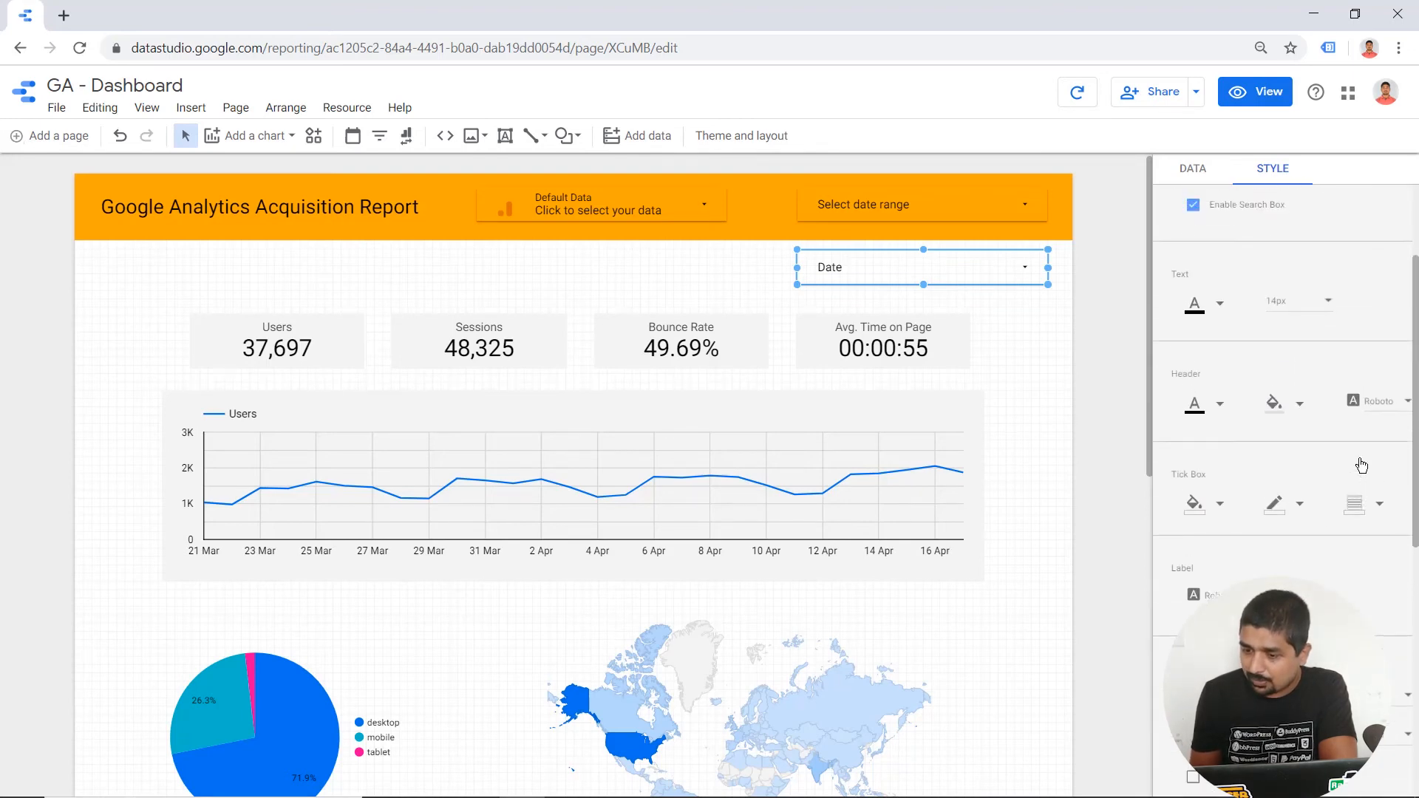
pyautogui.click(1194, 580)
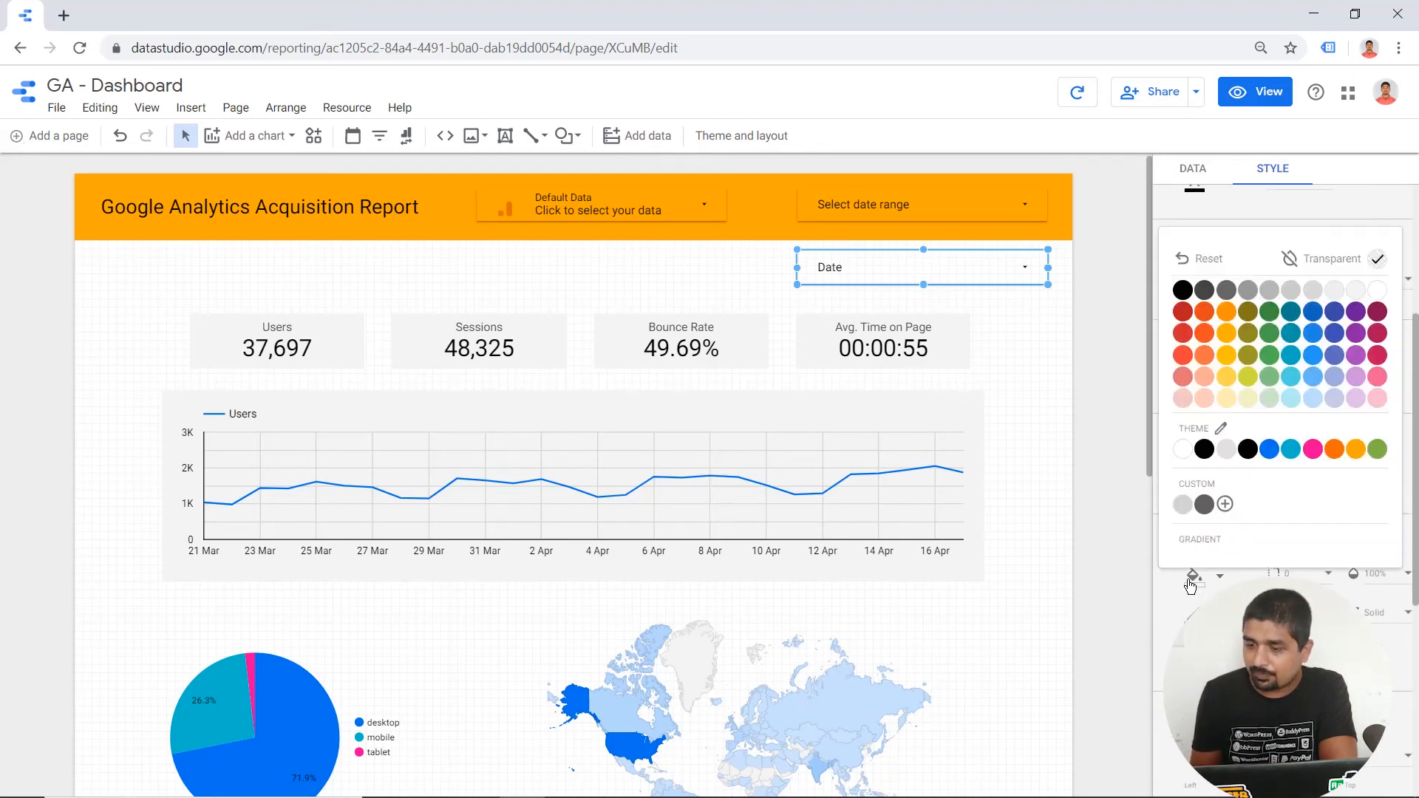
pyautogui.click(1356, 448)
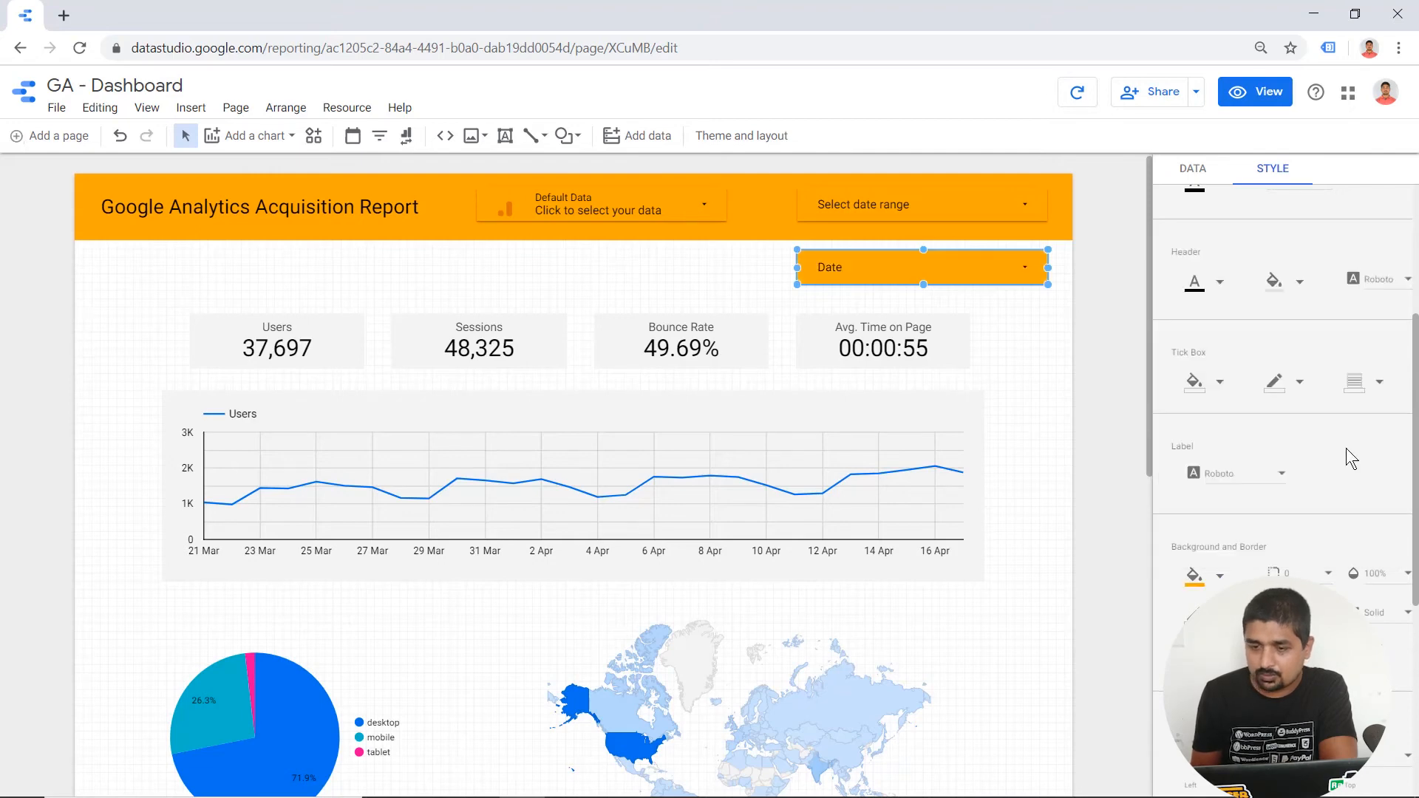
pyautogui.click(1037, 325)
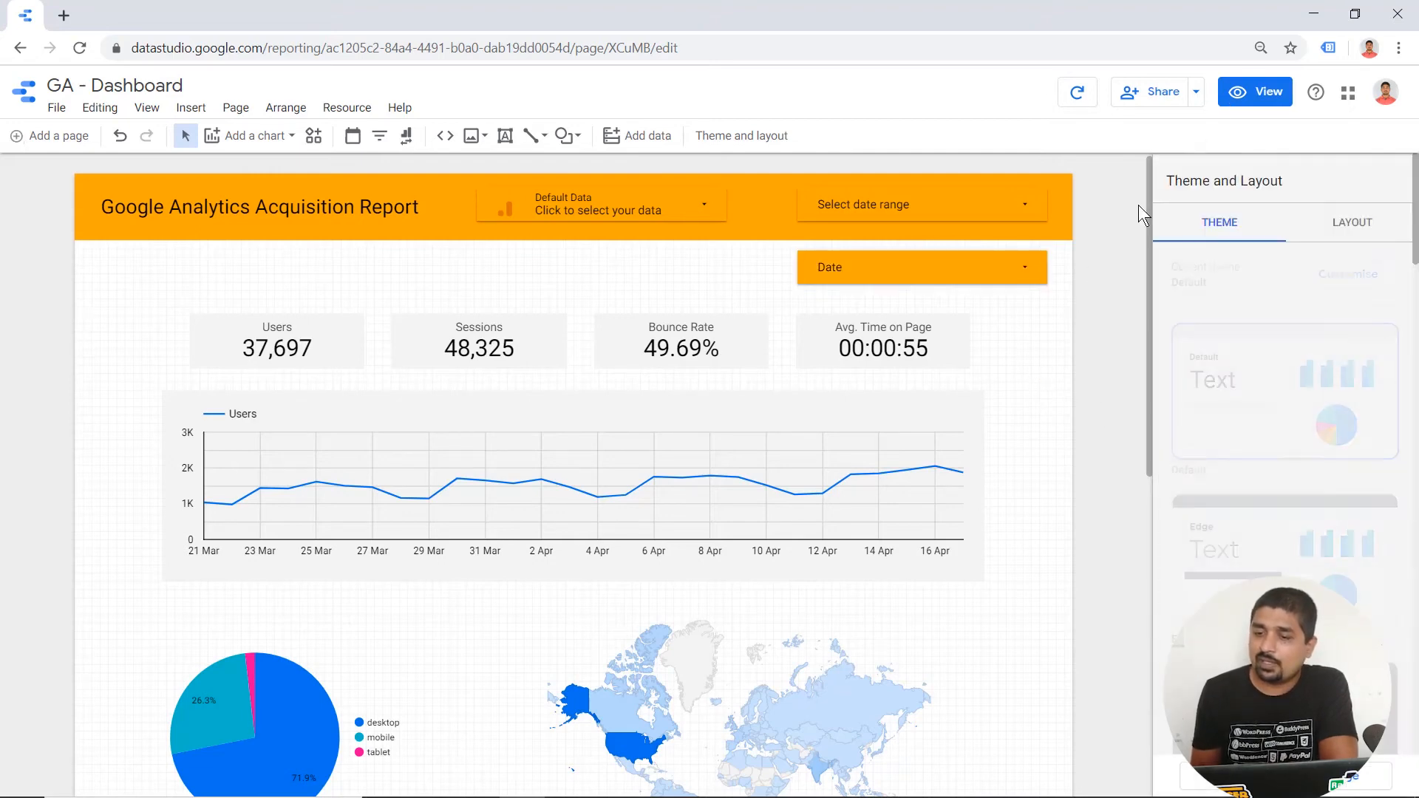
# Step: Change the dimension of the filter control below the date range control to the traffic-source field Source
pyautogui.click(879, 258)
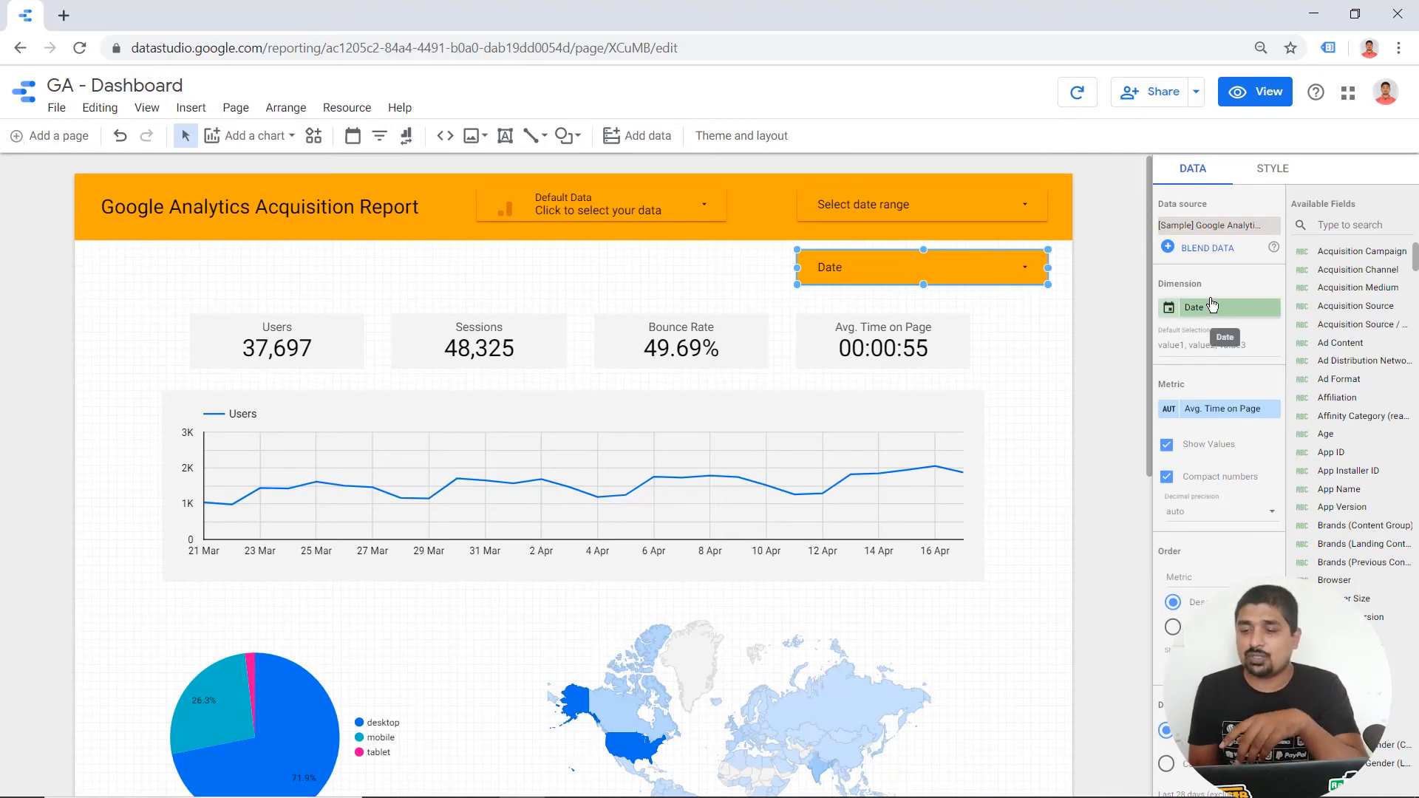
pyautogui.click(1212, 304)
pyautogui.write('source')
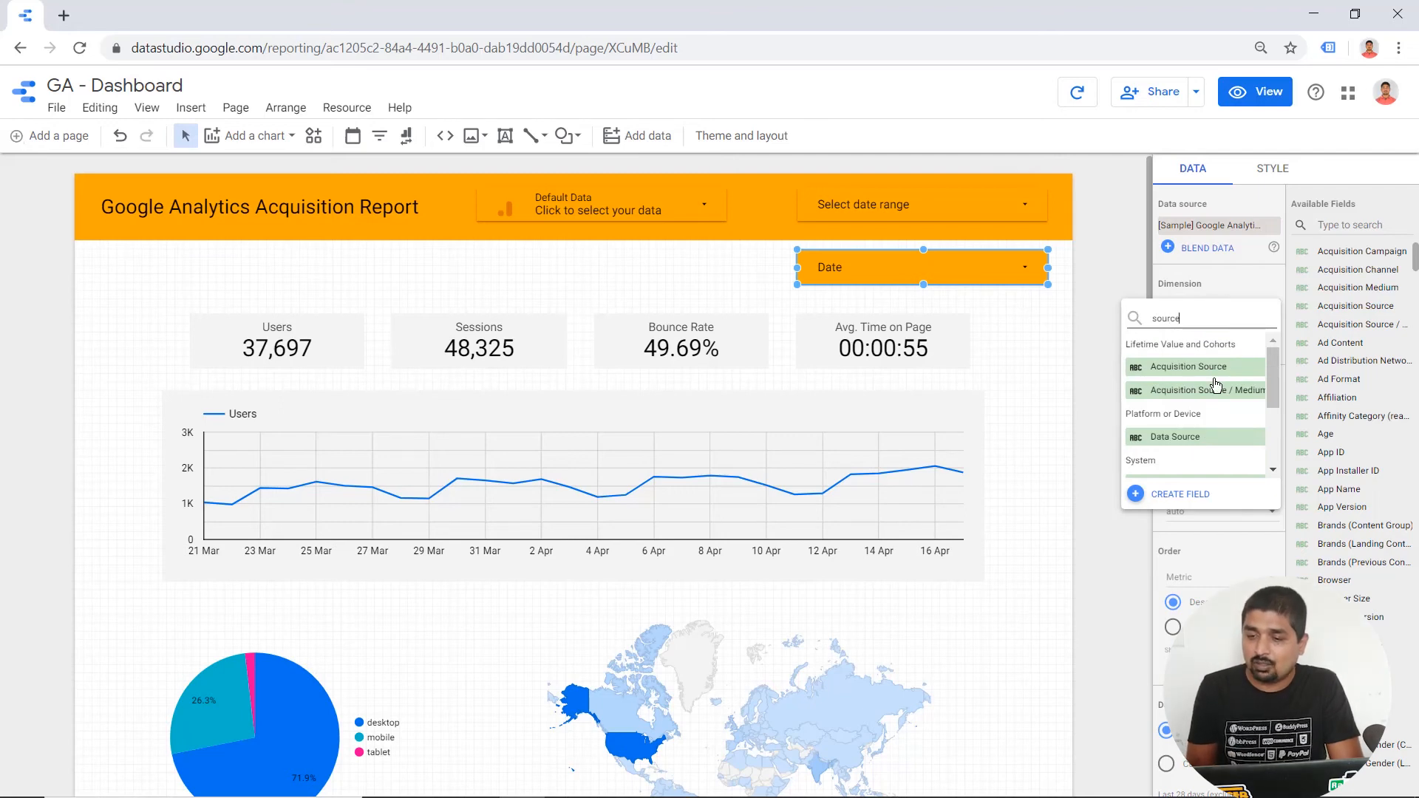
pyautogui.scroll(-2, 1216, 384)
pyautogui.scroll(-1, 1216, 384)
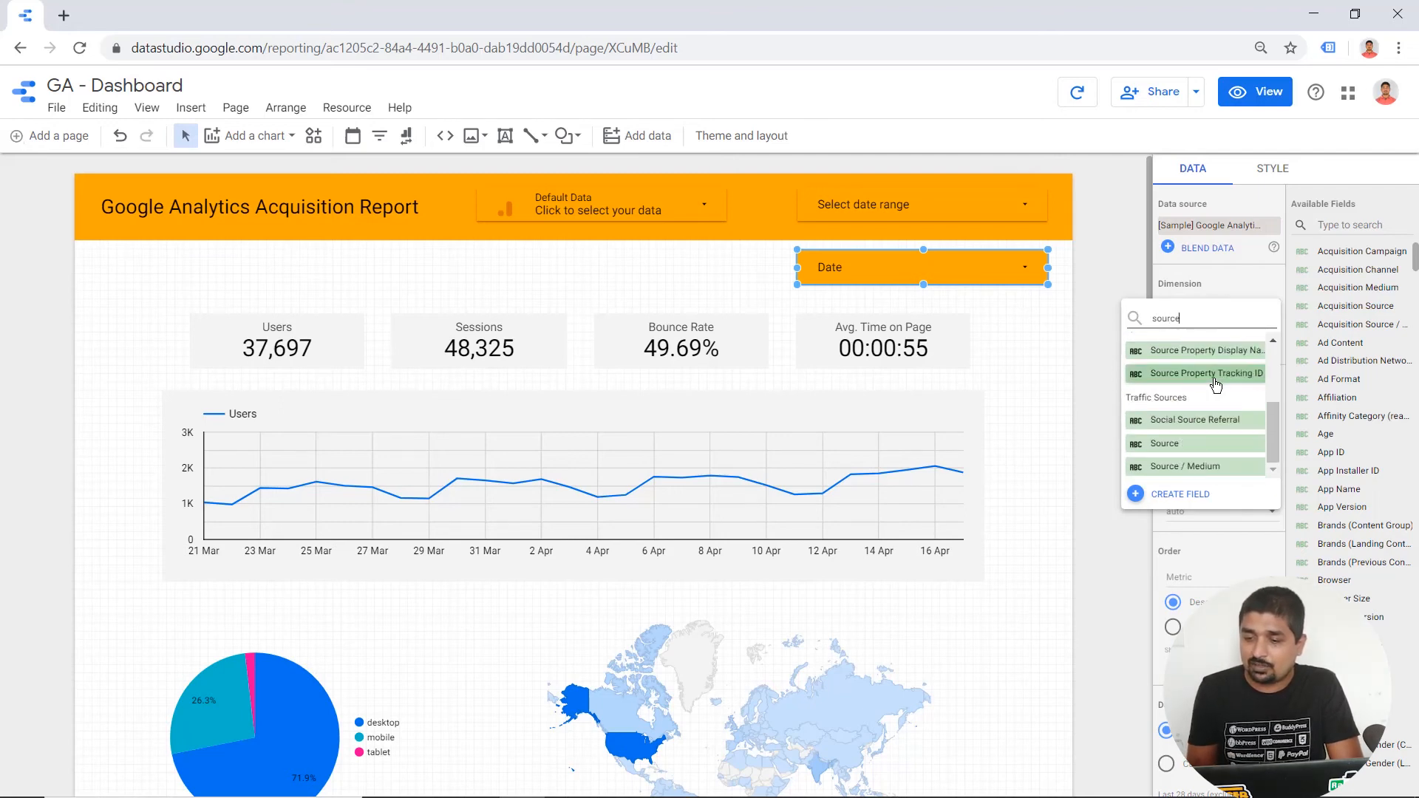
pyautogui.click(1172, 446)
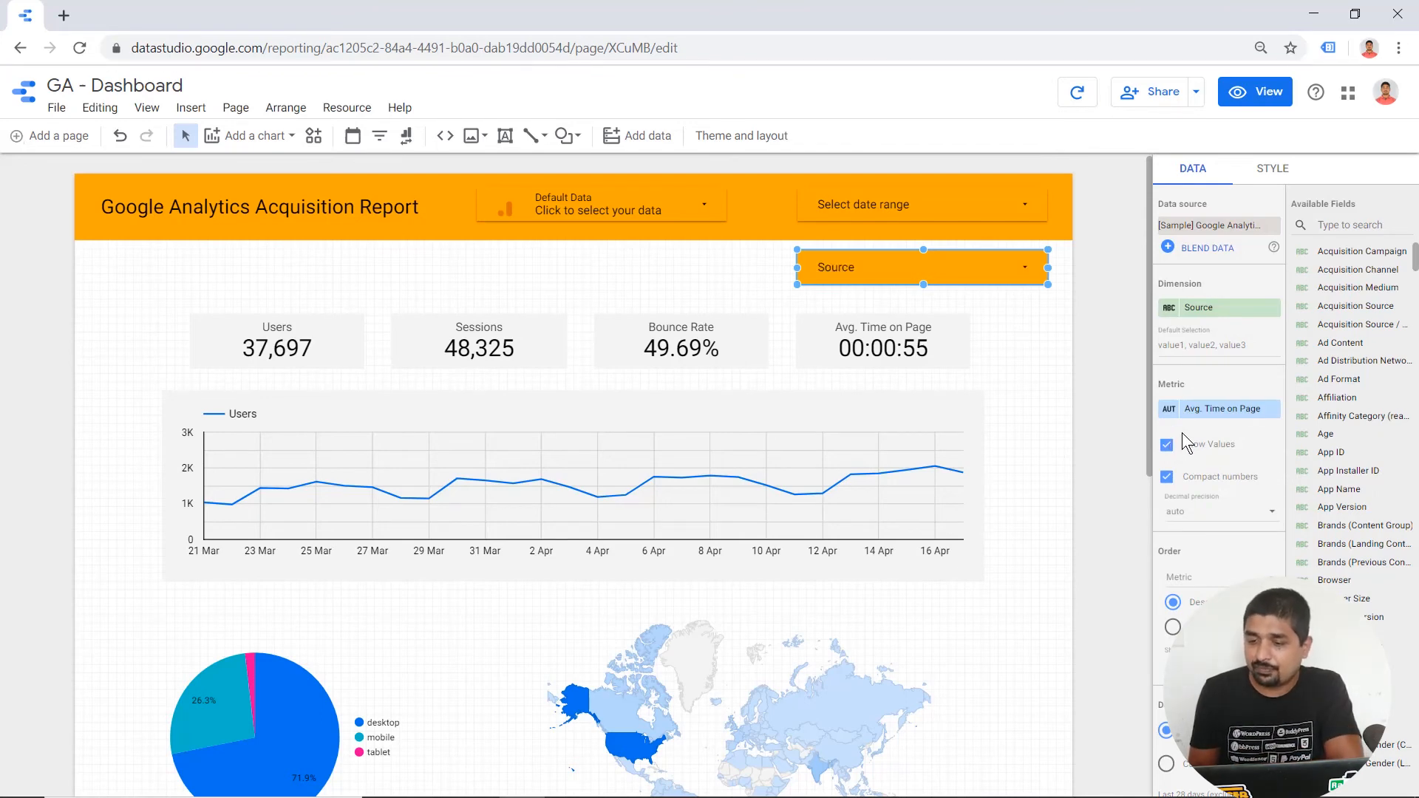
# Step: Set the filter control's metric to Users
pyautogui.click(1230, 411)
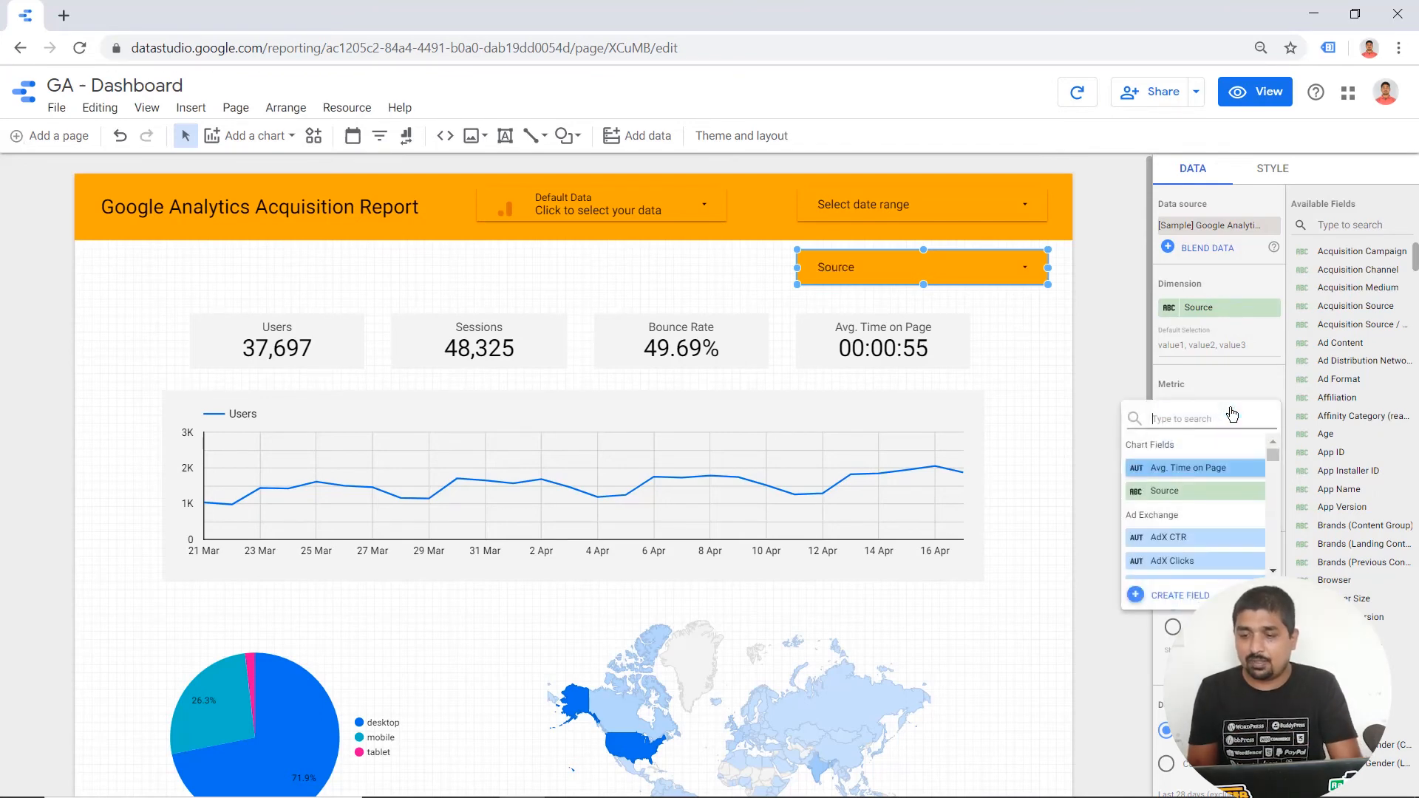
pyautogui.write('user')
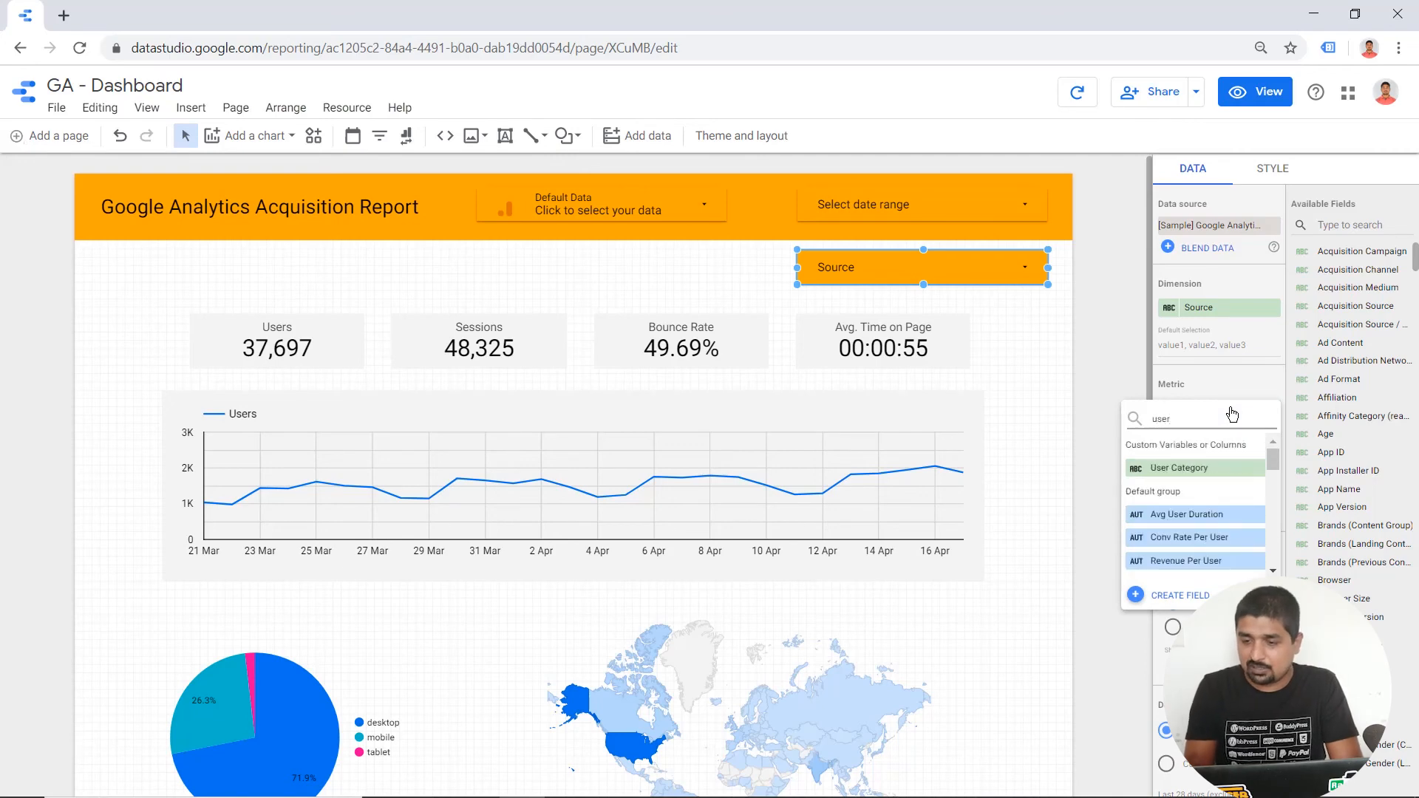
pyautogui.scroll(-5, 1230, 506)
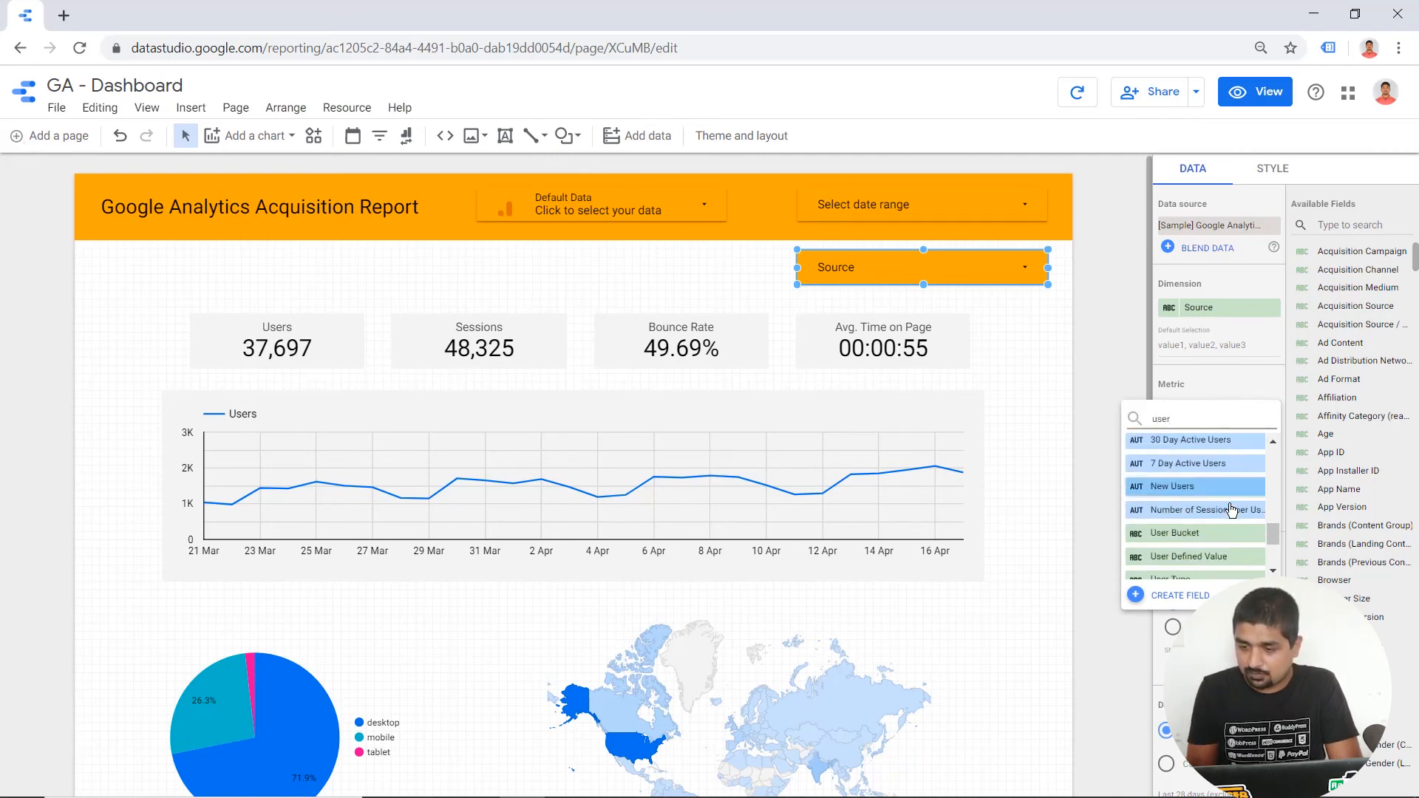
pyautogui.scroll(-3, 1230, 505)
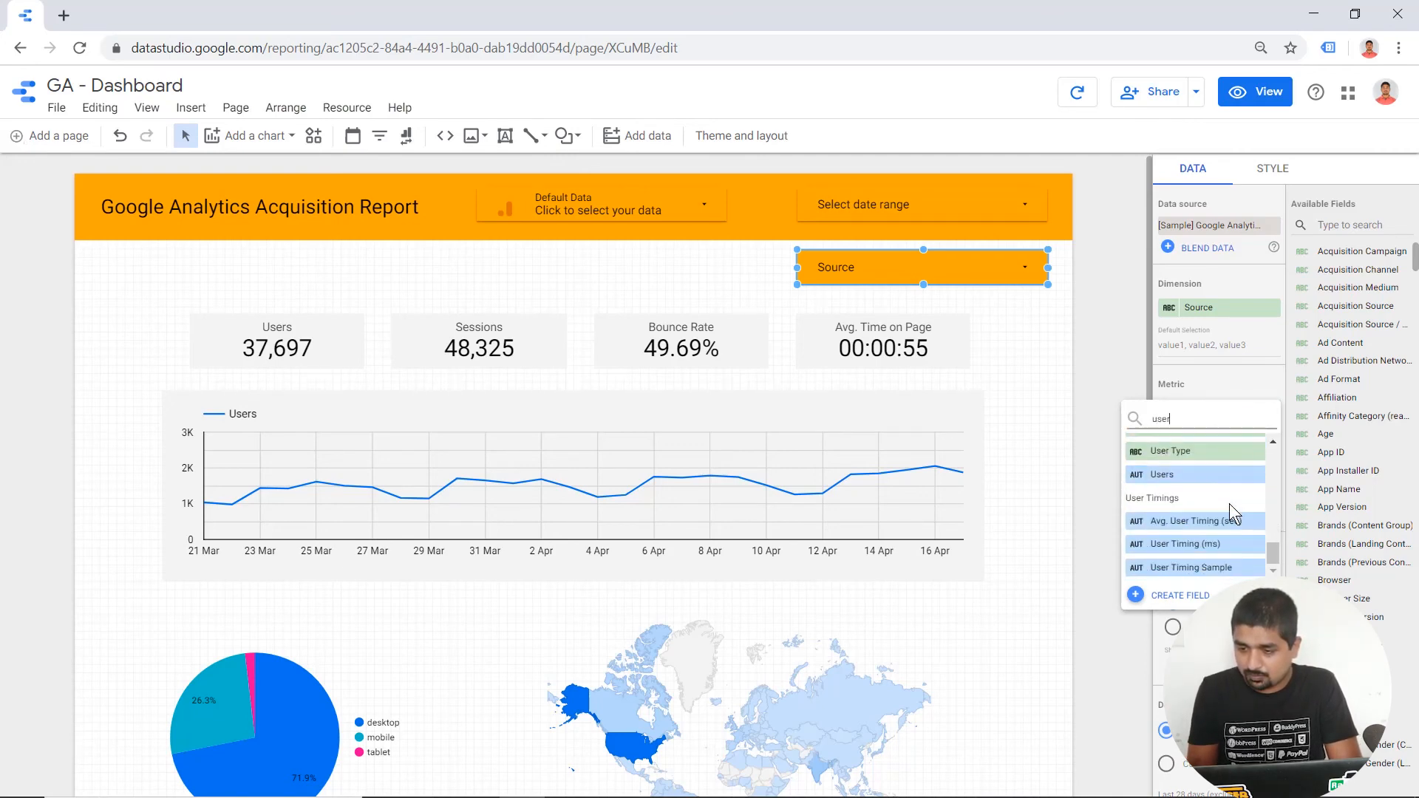
pyautogui.click(1176, 473)
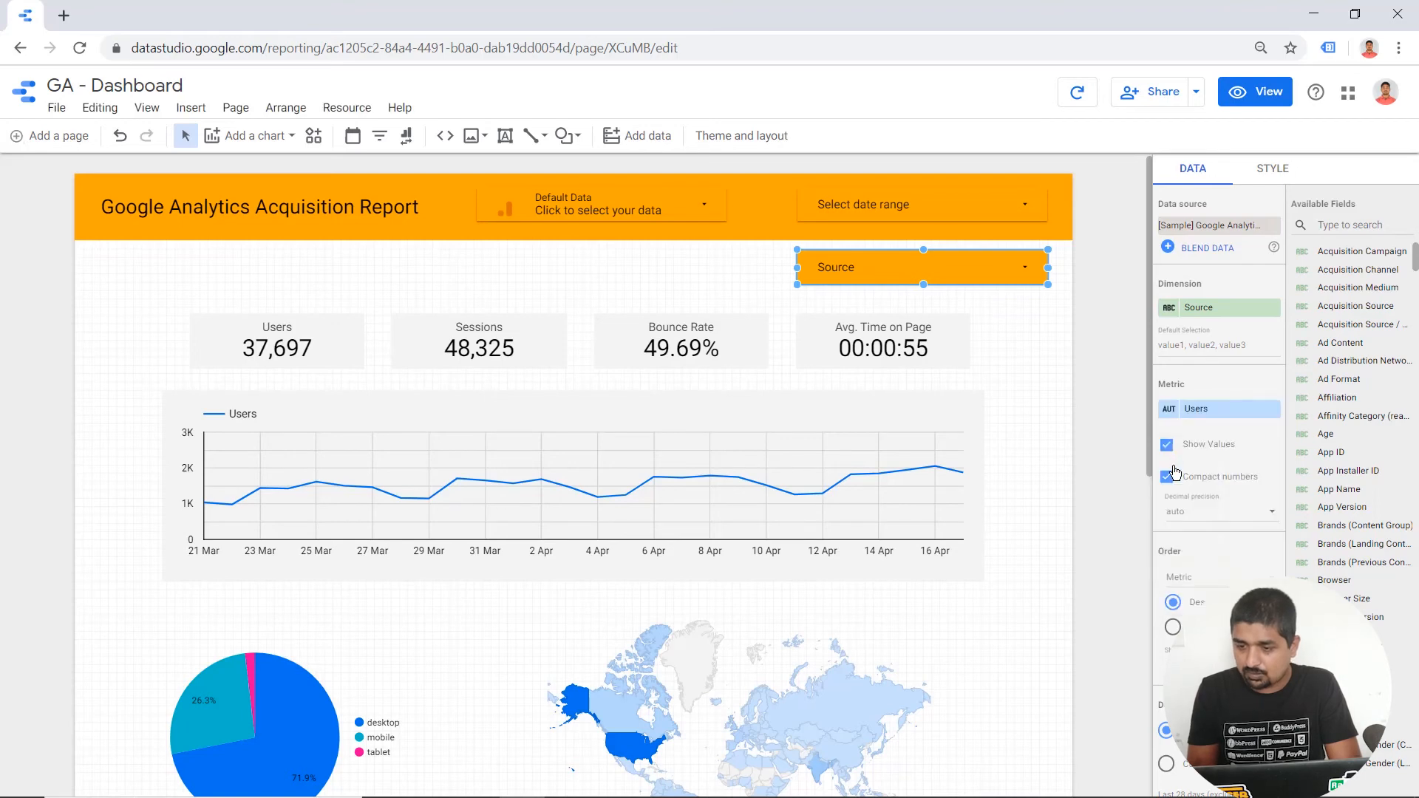
# Step: Switch the report to view mode and check the data control, date range control and Source filter by opening each one
pyautogui.click(1257, 95)
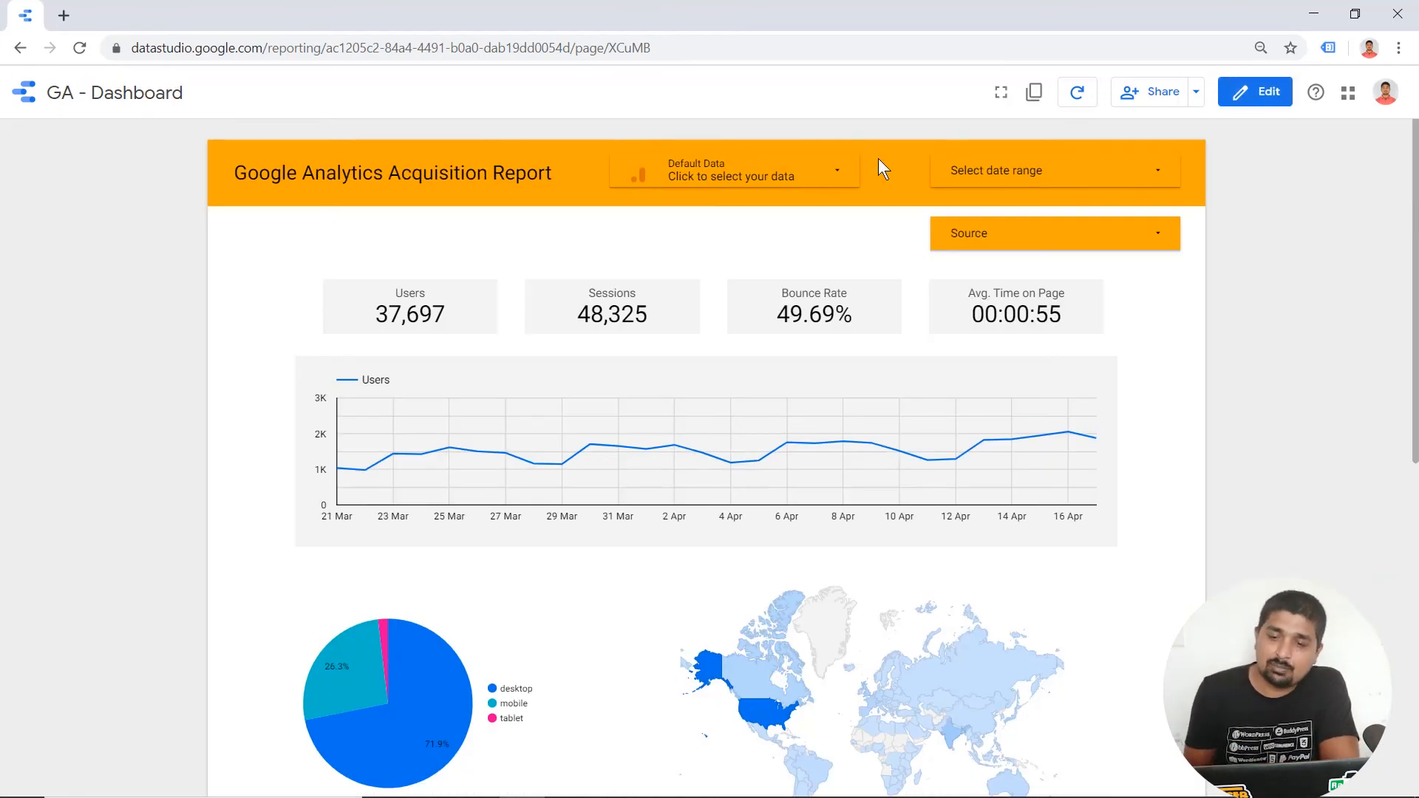
pyautogui.click(742, 189)
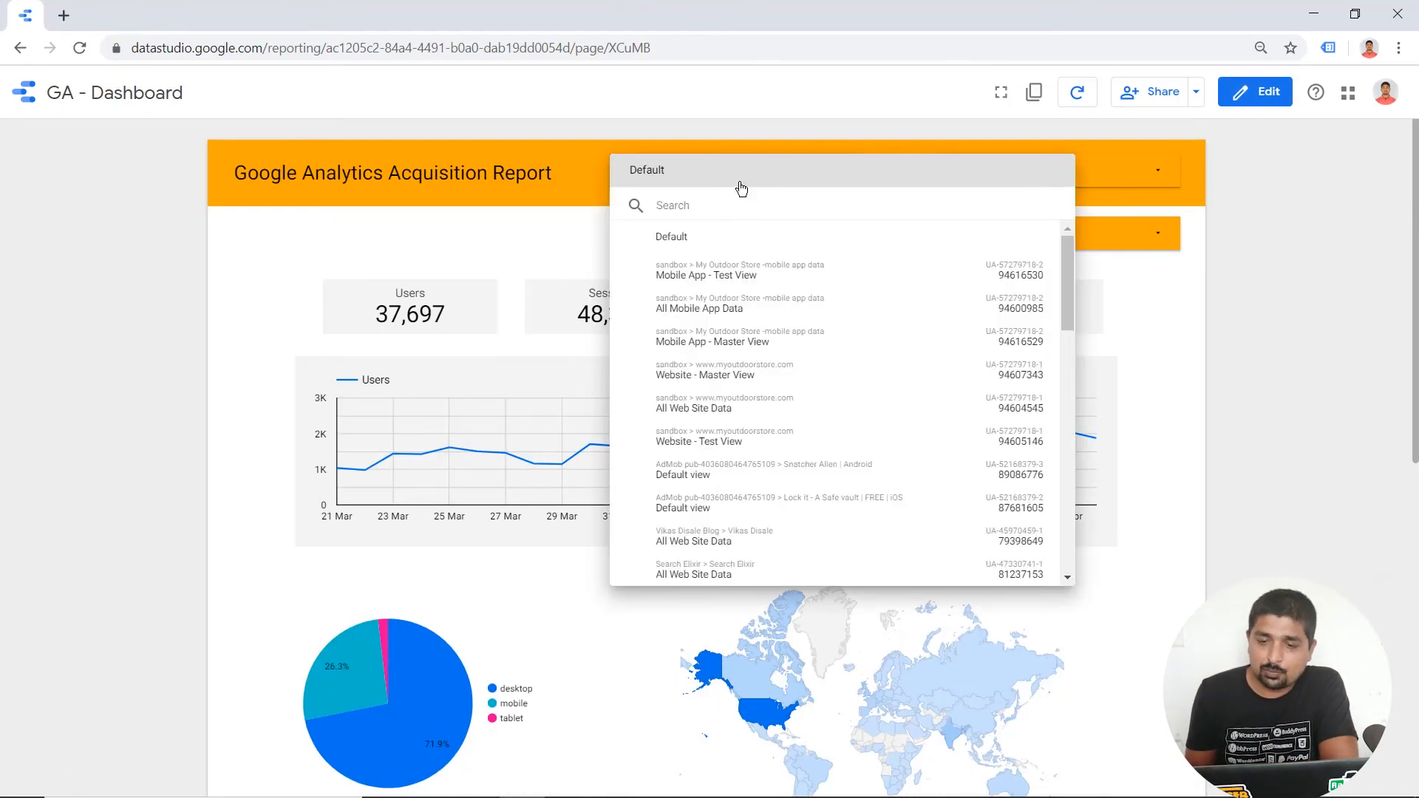
pyautogui.click(746, 130)
pyautogui.click(1033, 173)
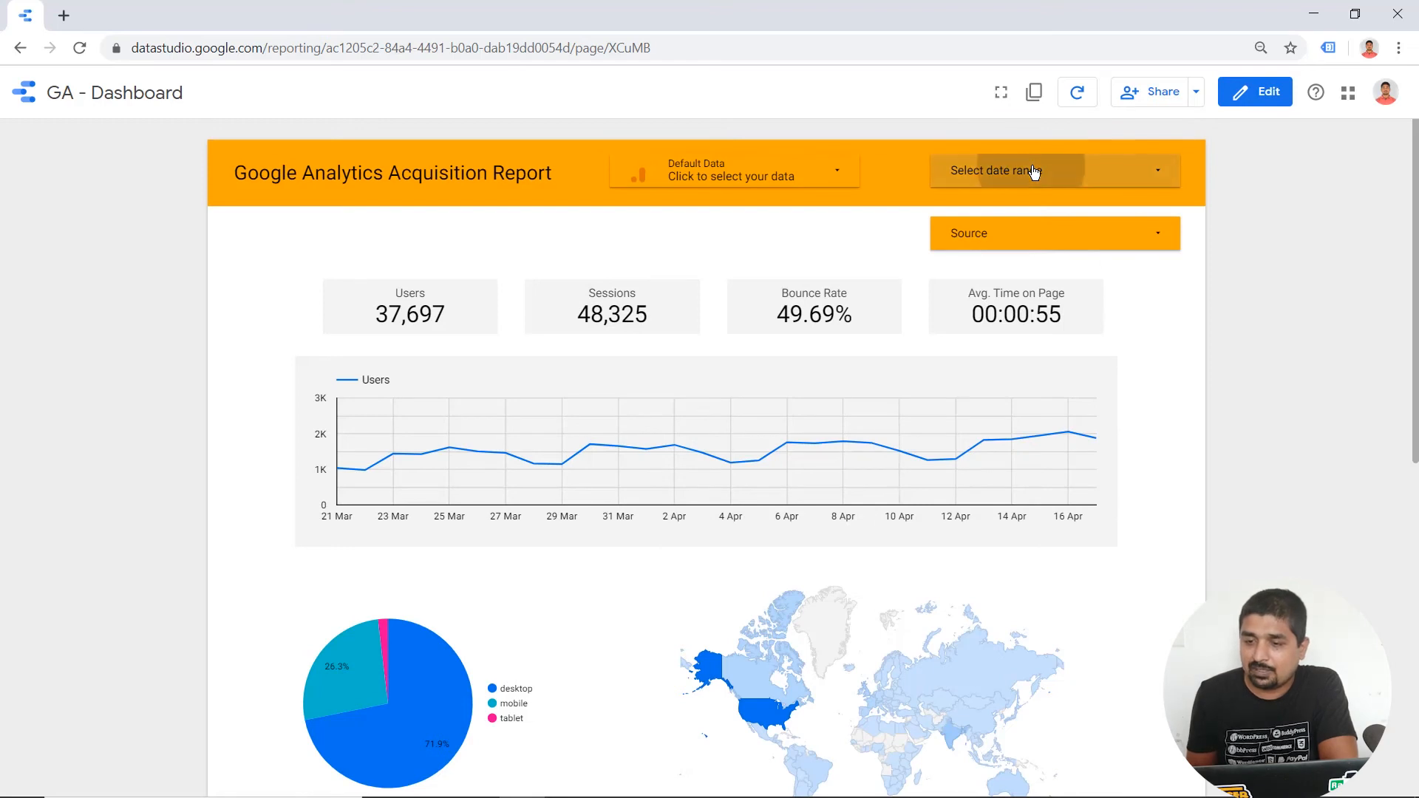
pyautogui.click(696, 215)
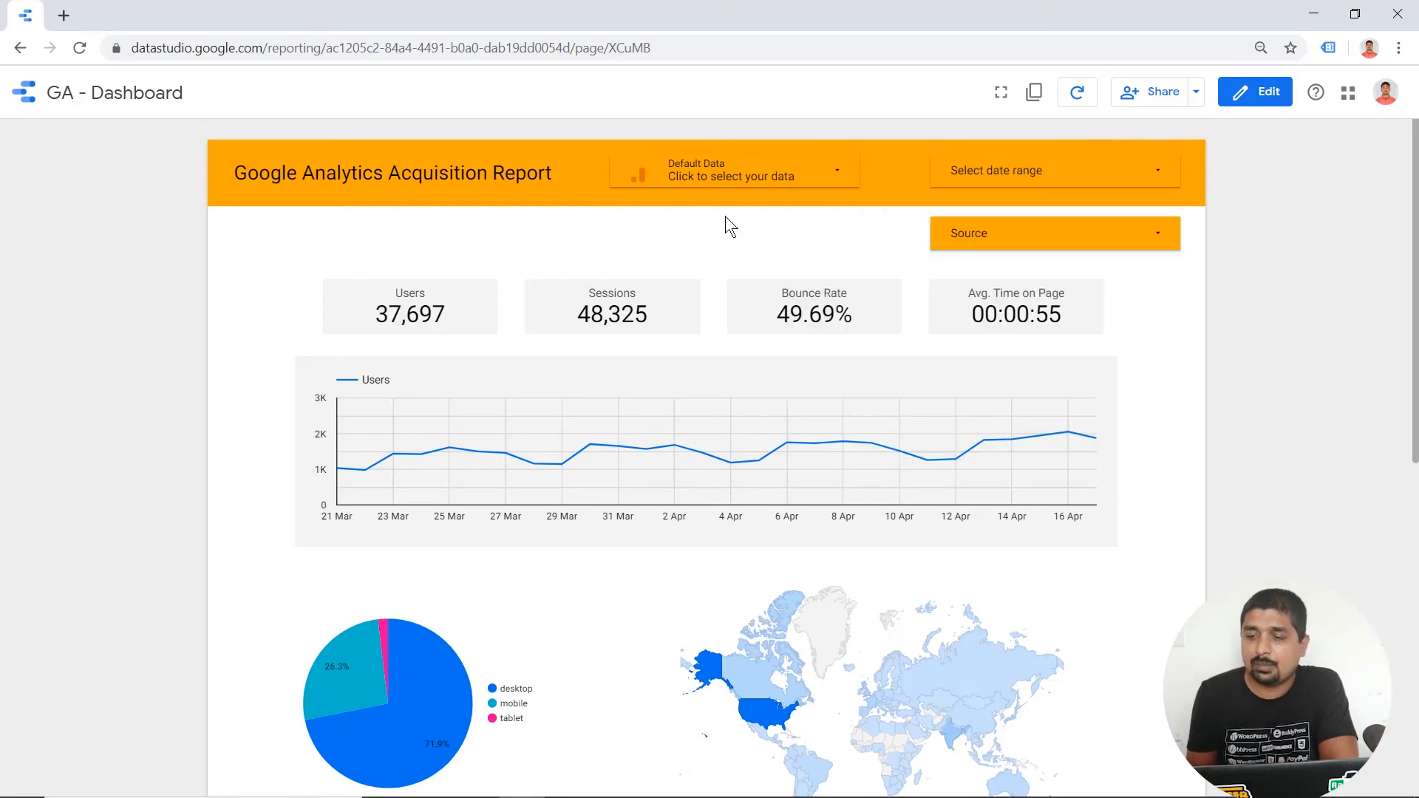
pyautogui.click(1057, 244)
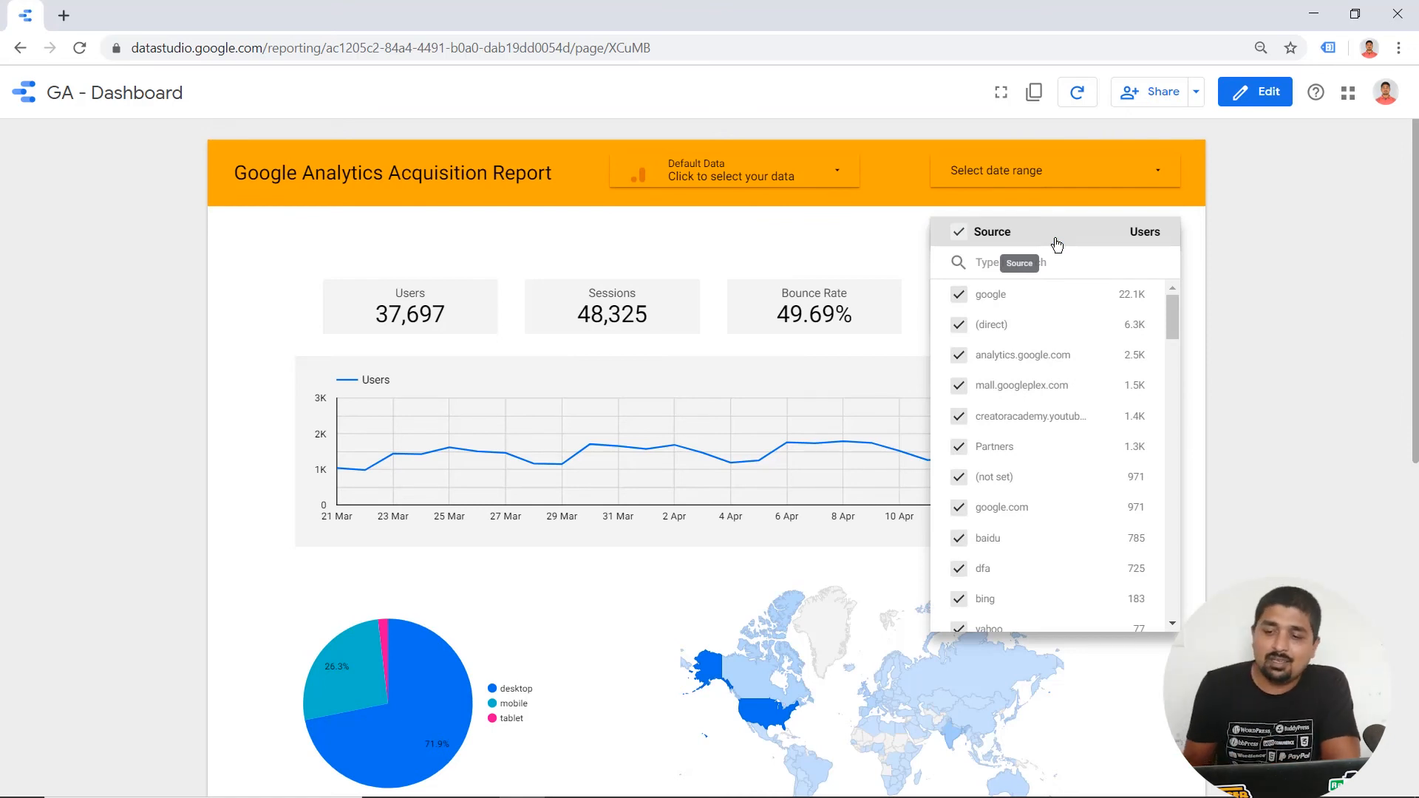
pyautogui.click(788, 222)
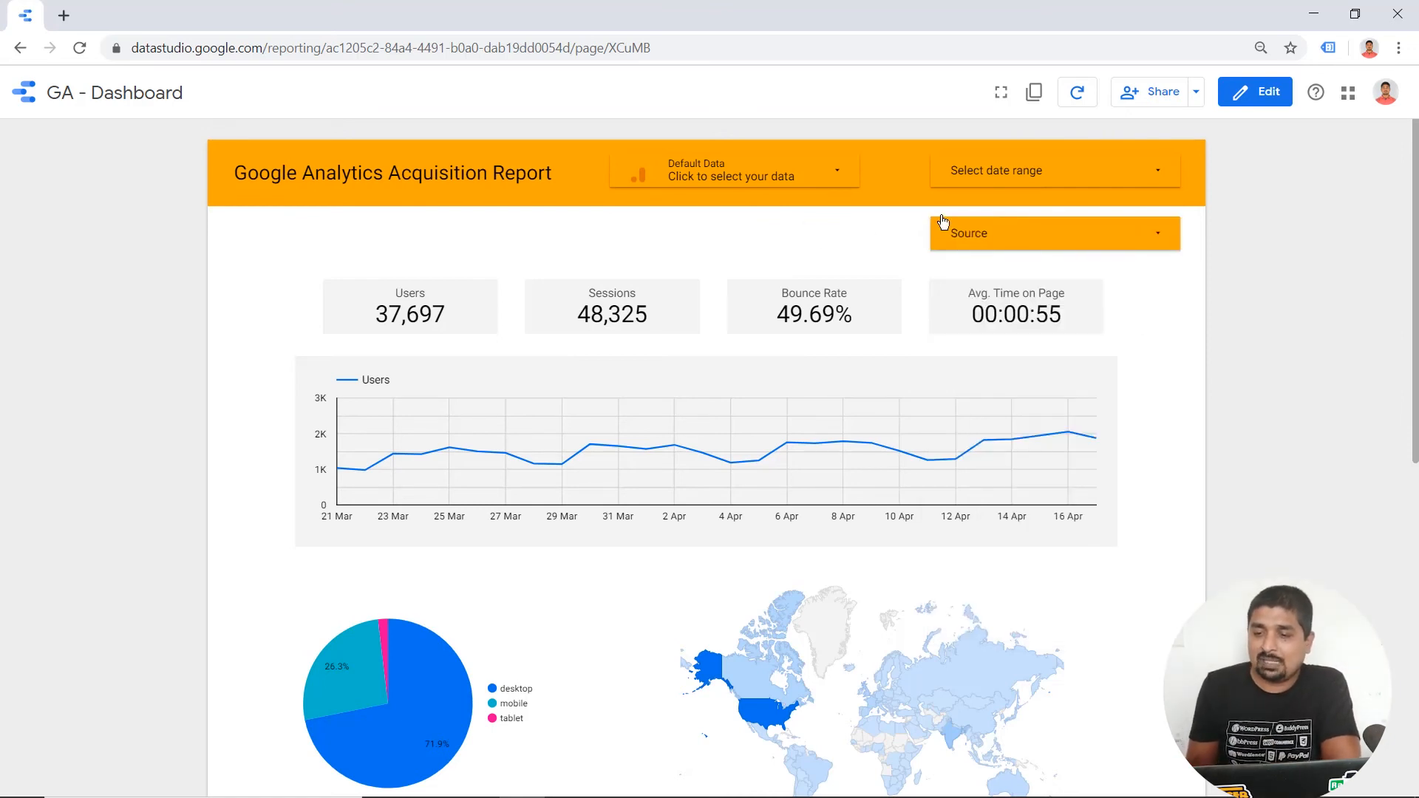
# Step: Look through the Source filter's values, deselect them all and filter the report to google only
pyautogui.click(1026, 235)
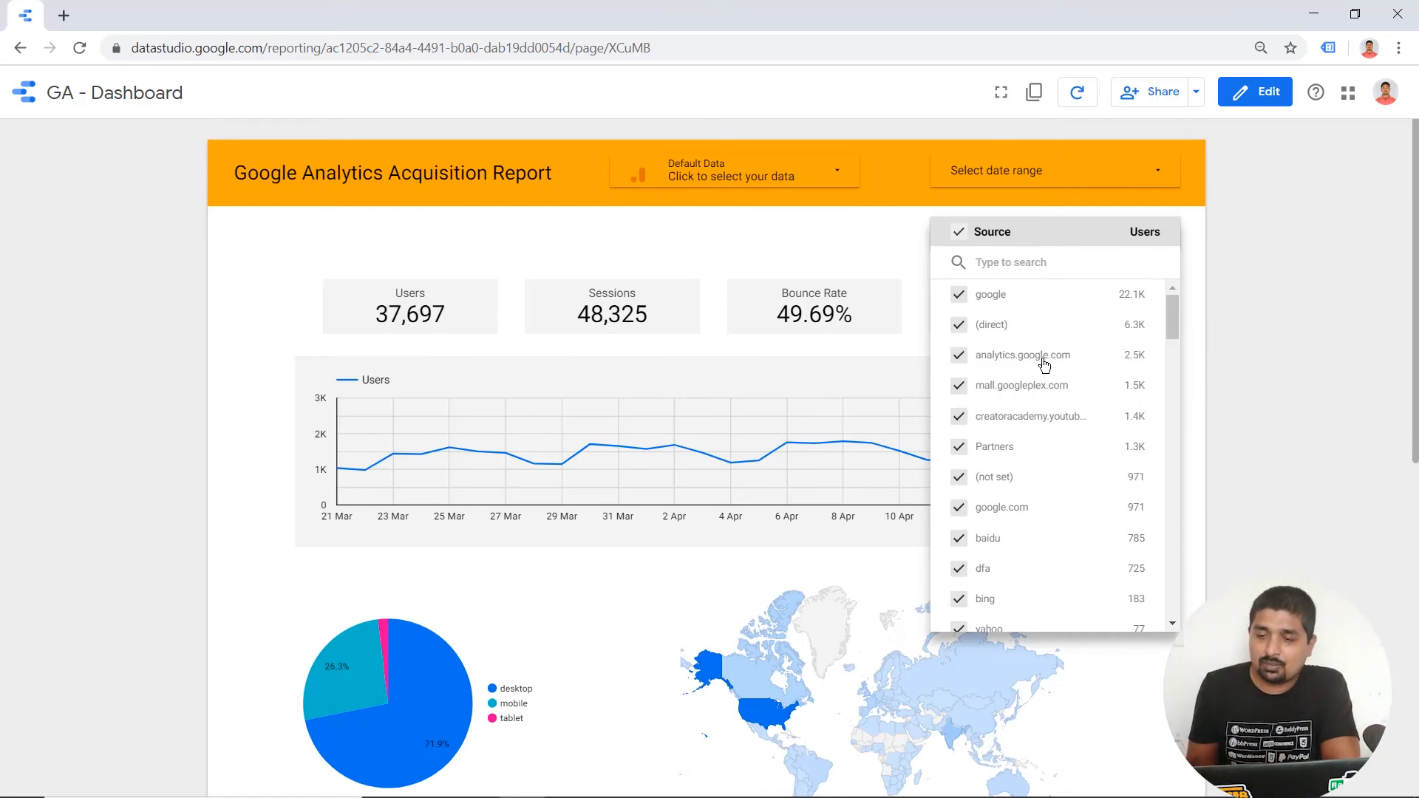
pyautogui.scroll(-5, 1049, 380)
pyautogui.scroll(-10, 1049, 380)
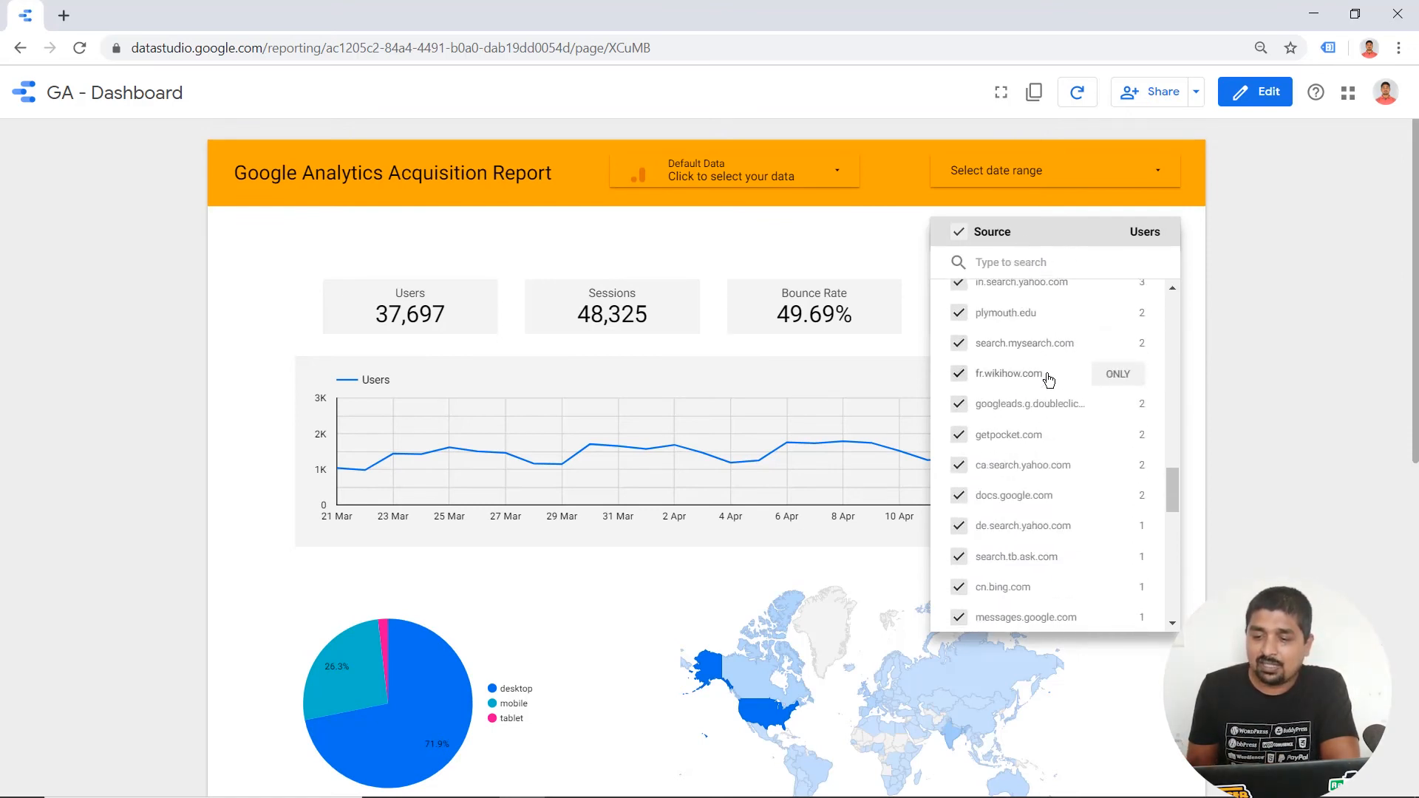
pyautogui.scroll(15, 1050, 380)
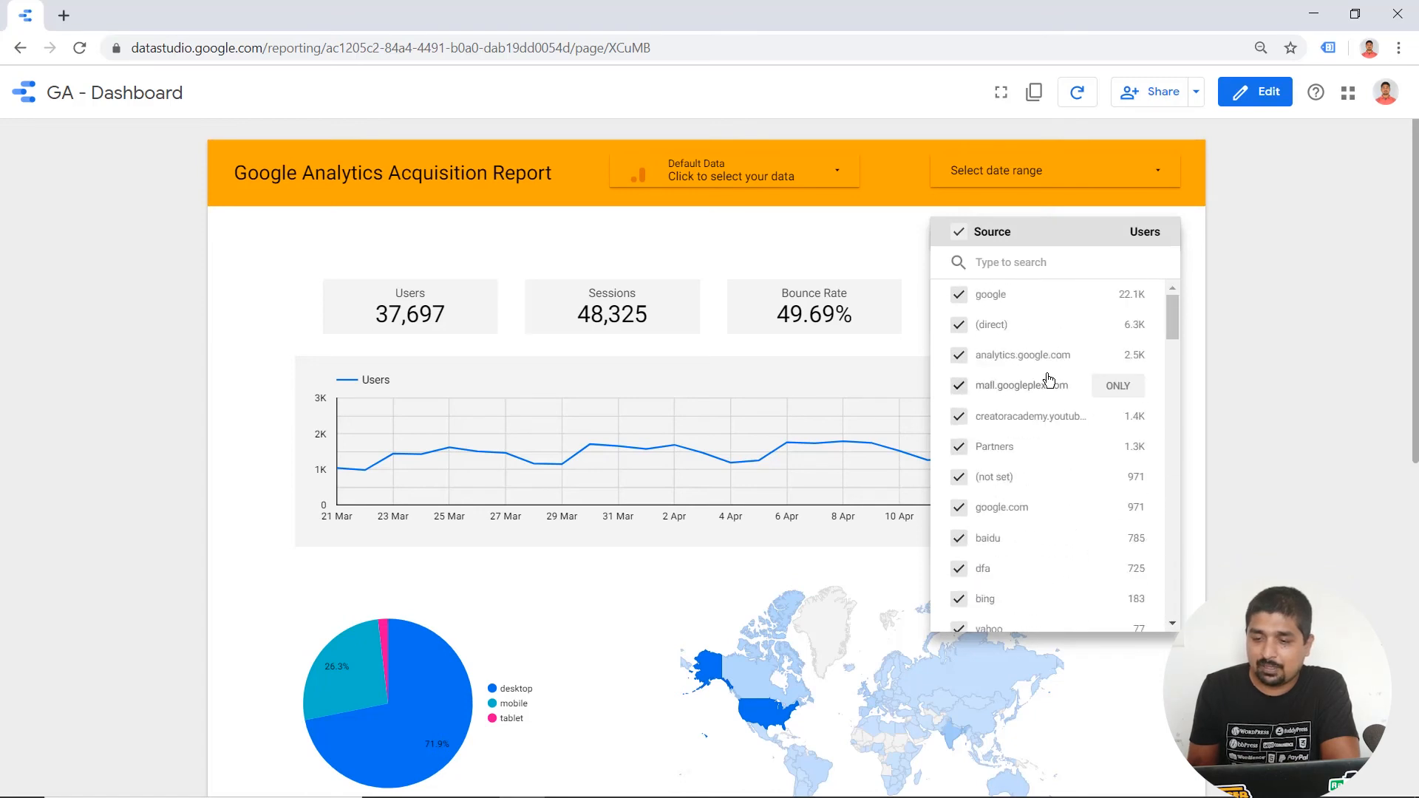
pyautogui.click(959, 235)
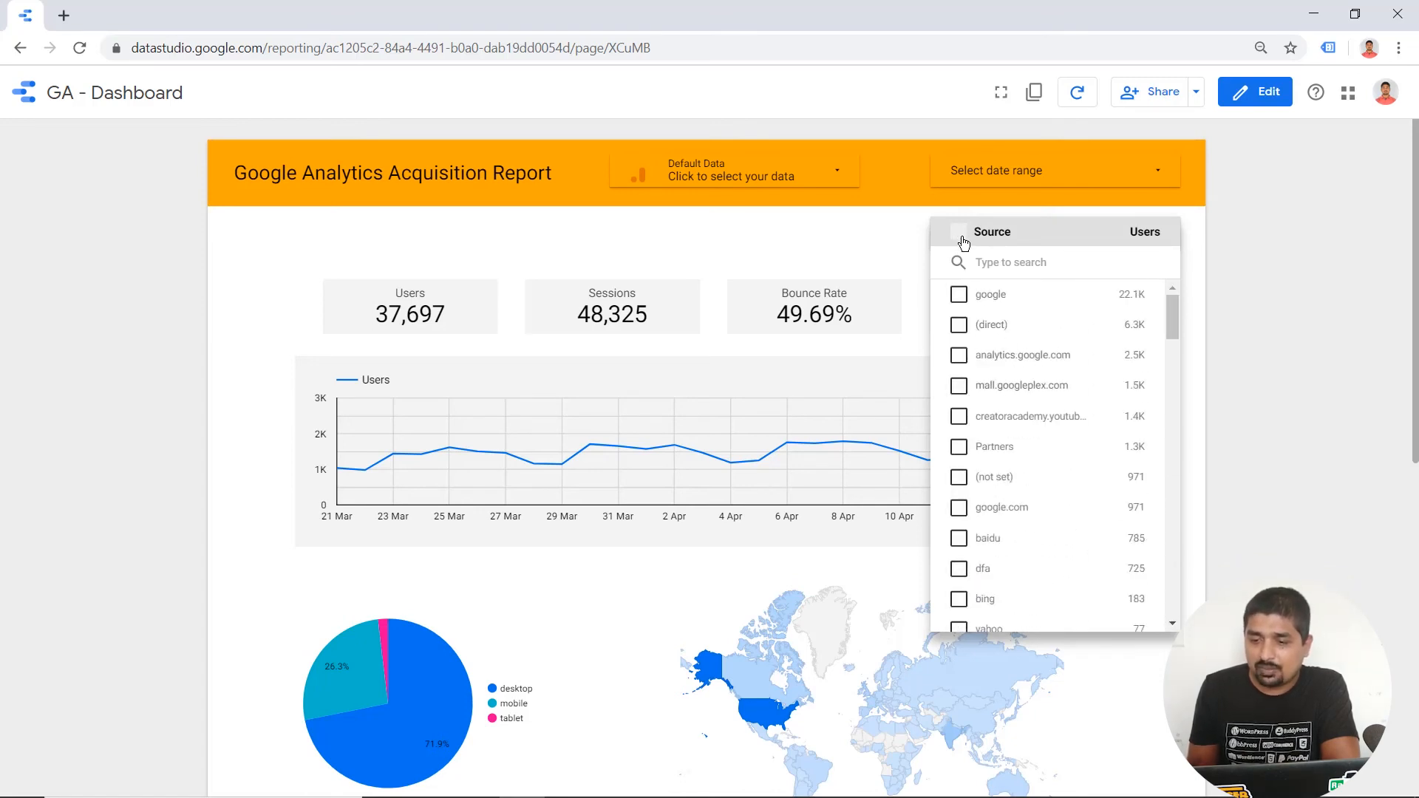
pyautogui.click(960, 295)
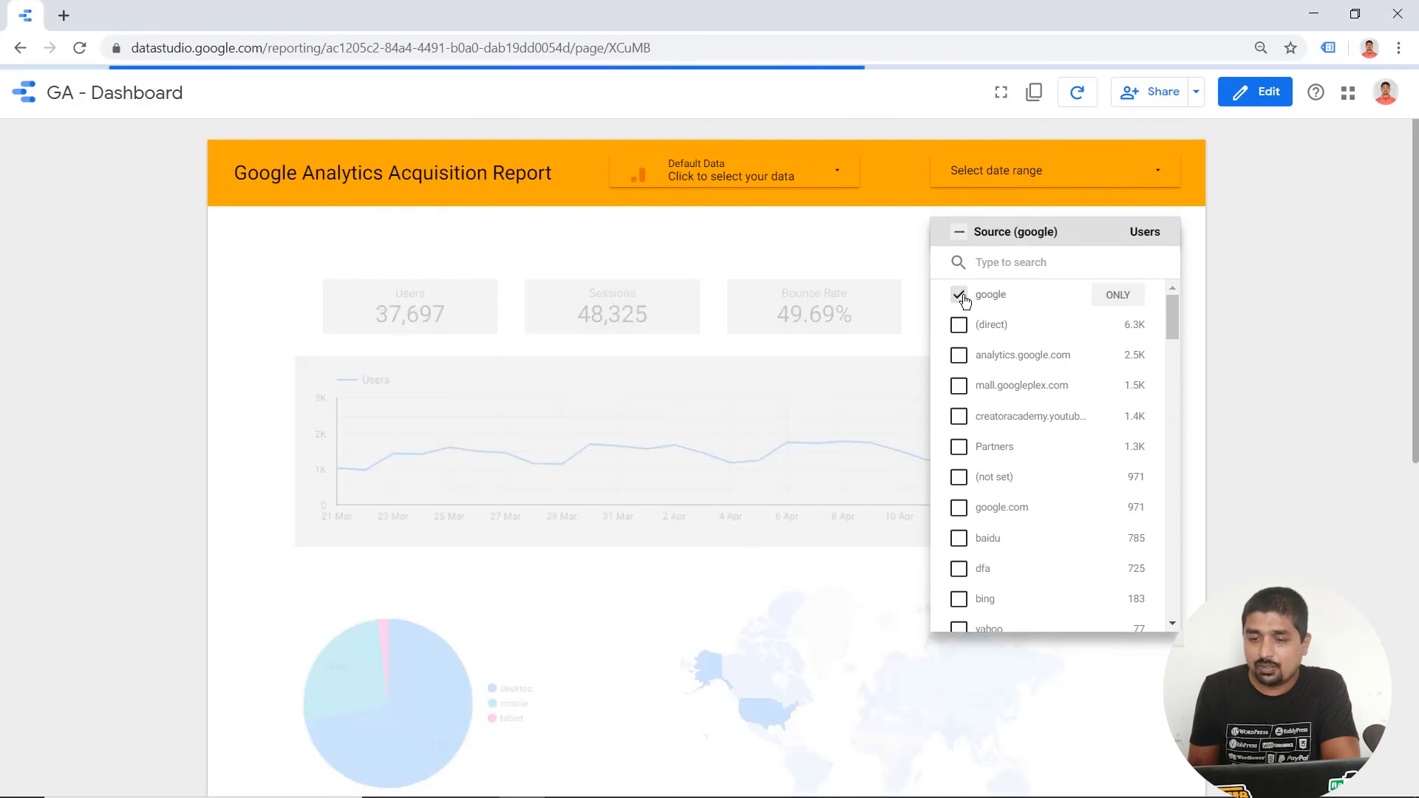
pyautogui.click(836, 242)
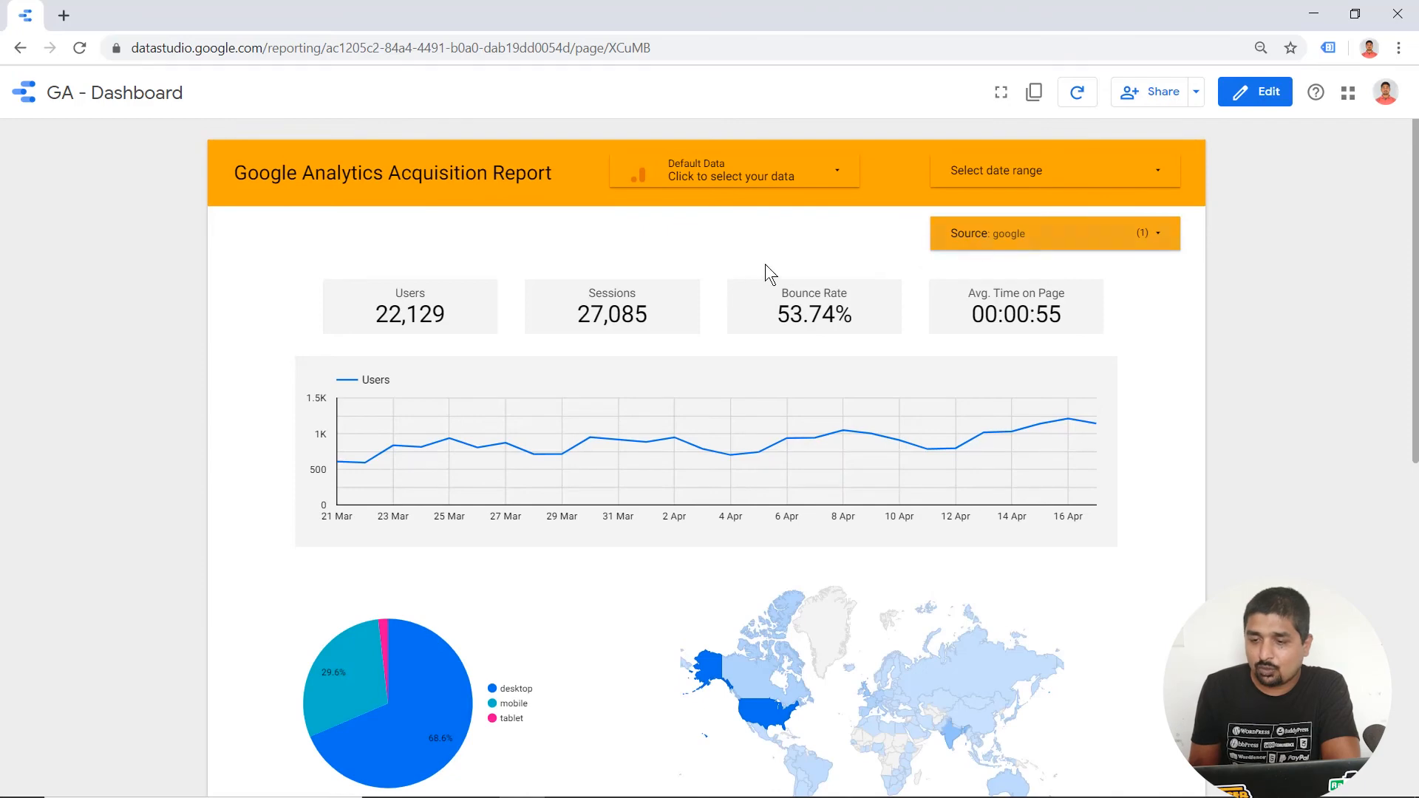
# Step: Examine the filtered report down to the Source / Medium table and recheck the Source filter's selection
pyautogui.scroll(-8, 524, 538)
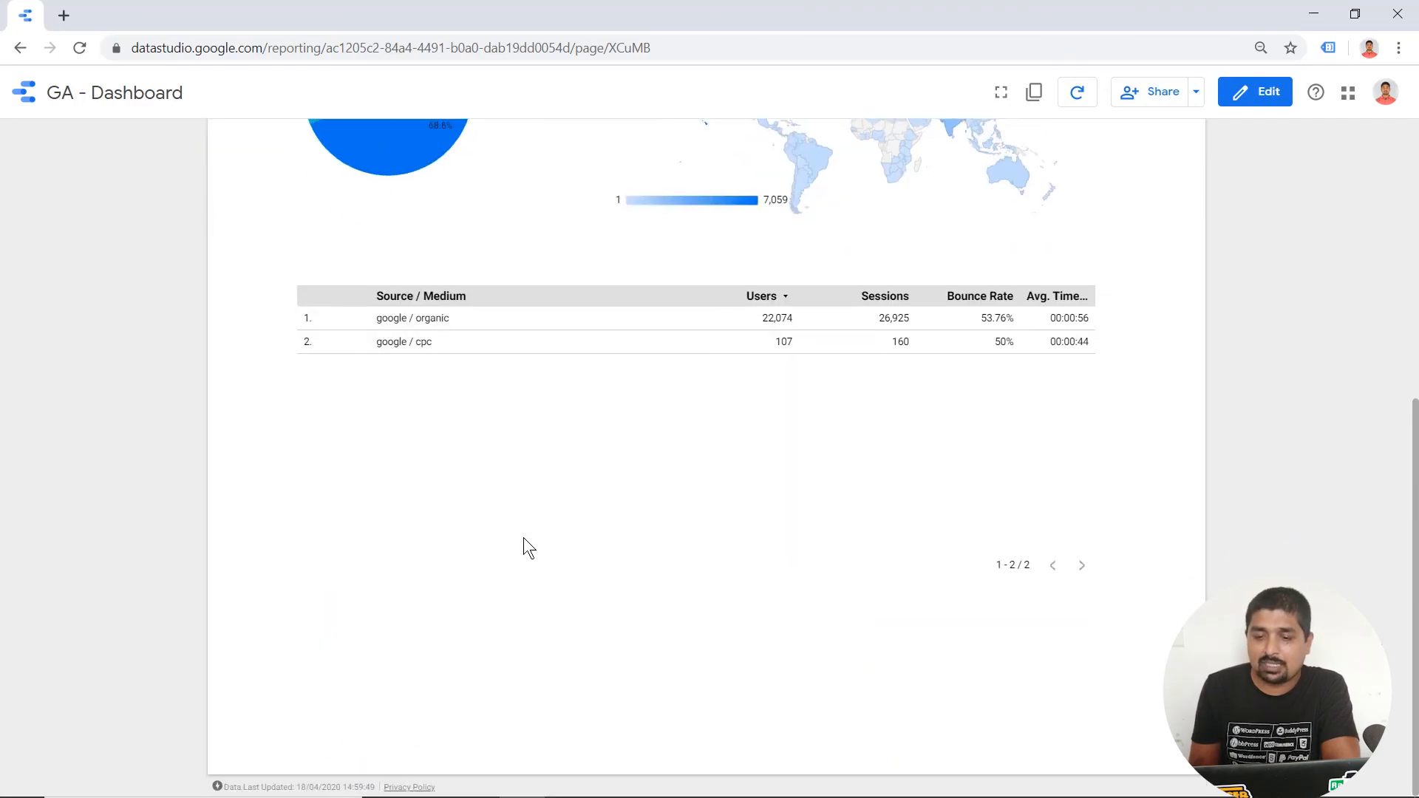
pyautogui.scroll(4, 523, 539)
pyautogui.scroll(5, 523, 547)
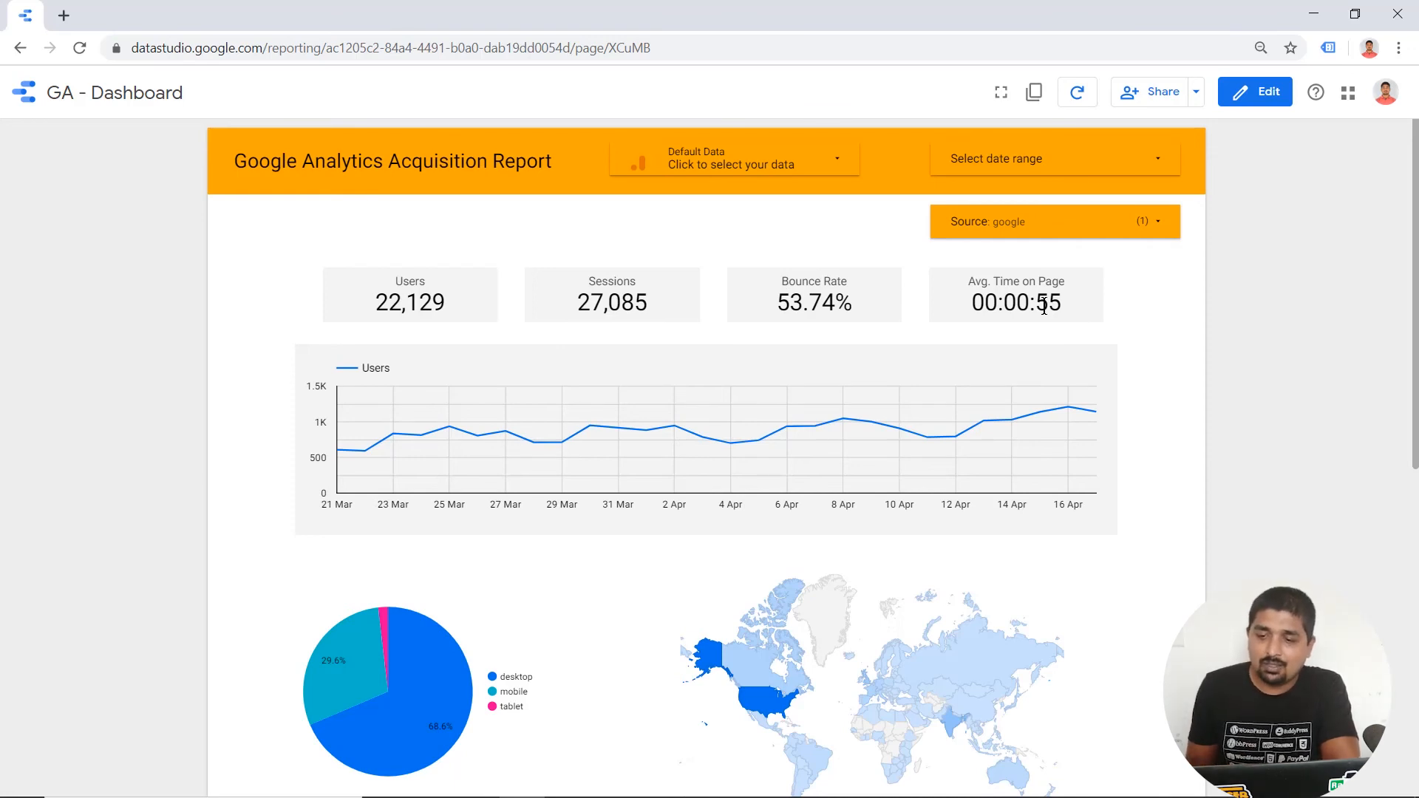
pyautogui.click(1062, 219)
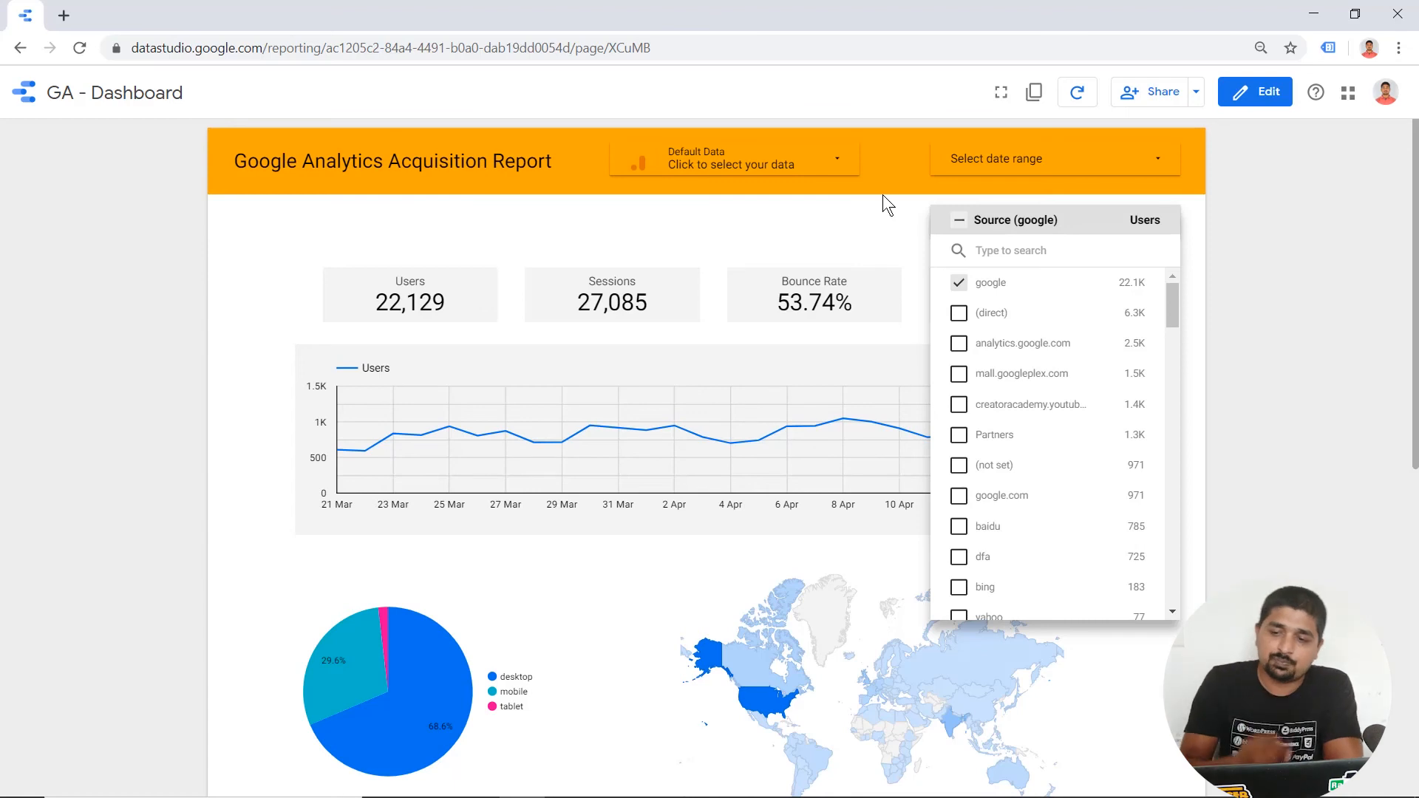
pyautogui.click(849, 216)
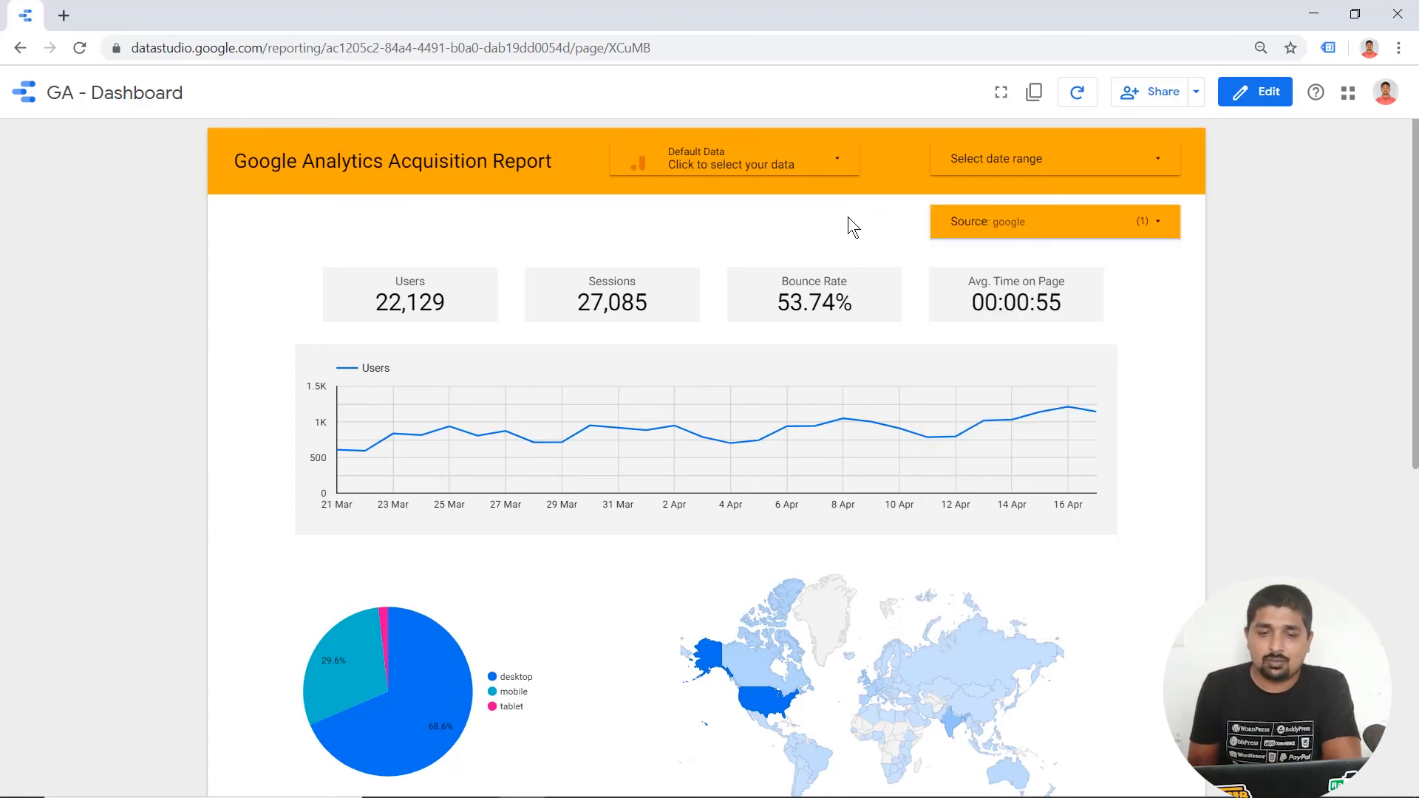